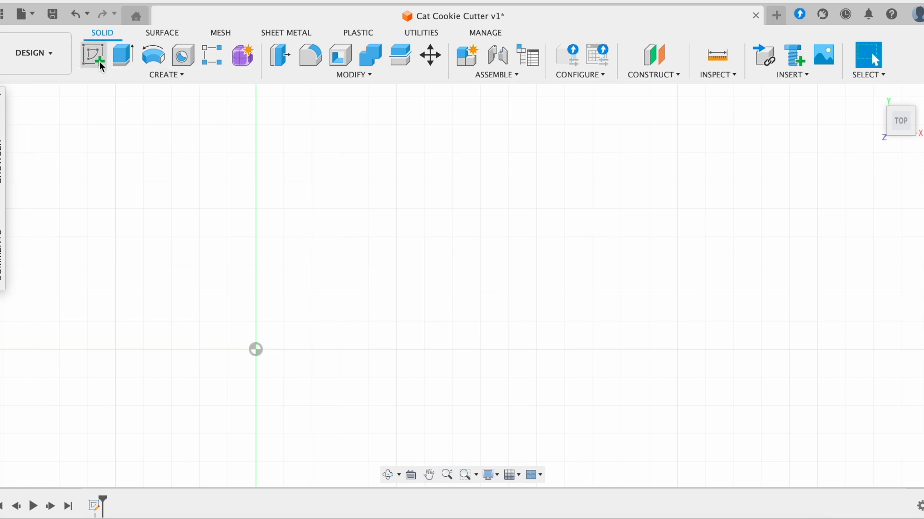
# - Start a sketch on the XY plane and draw a rectangle from the origin
pyautogui.click(97, 60)
pyautogui.click(321, 317)
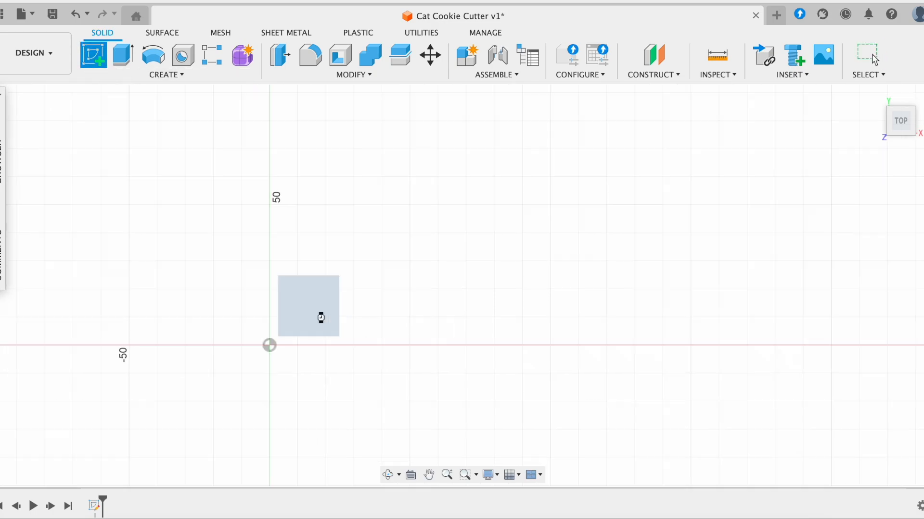
pyautogui.scroll(2, 599, 264)
pyautogui.scroll(2, 350, 223)
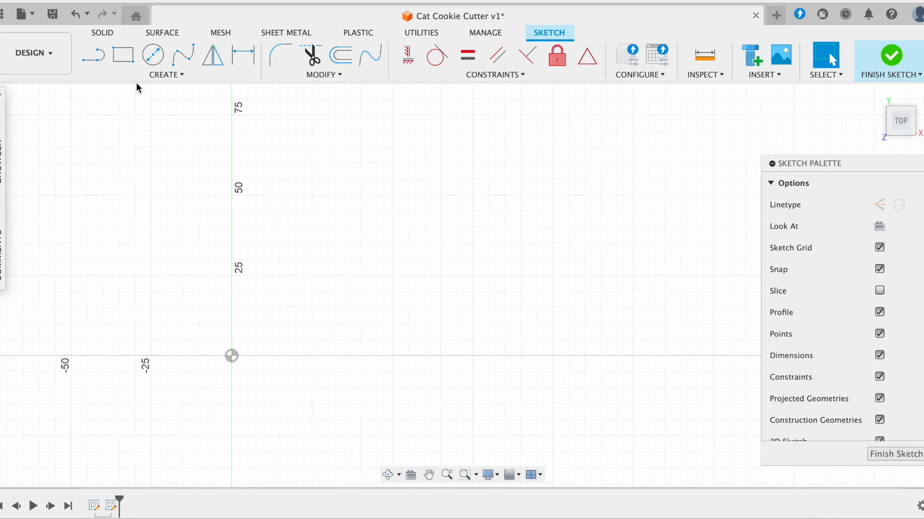
pyautogui.click(124, 68)
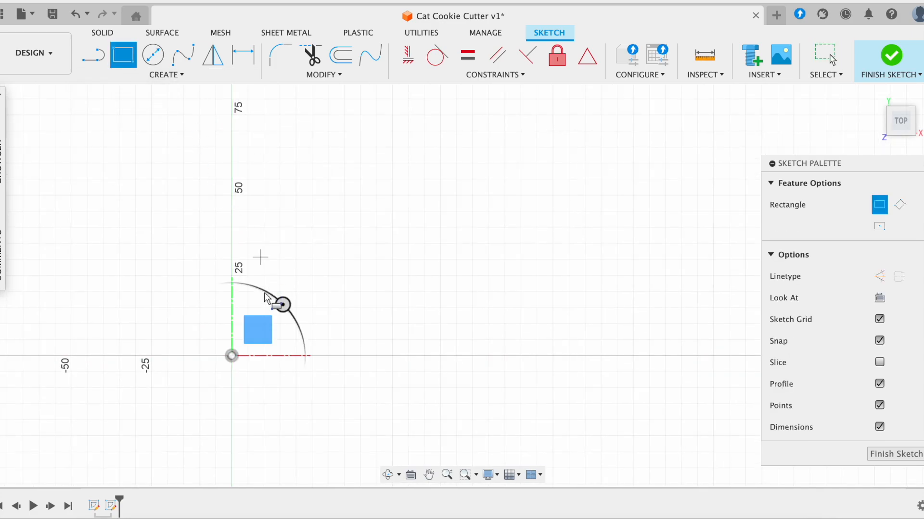
pyautogui.click(232, 356)
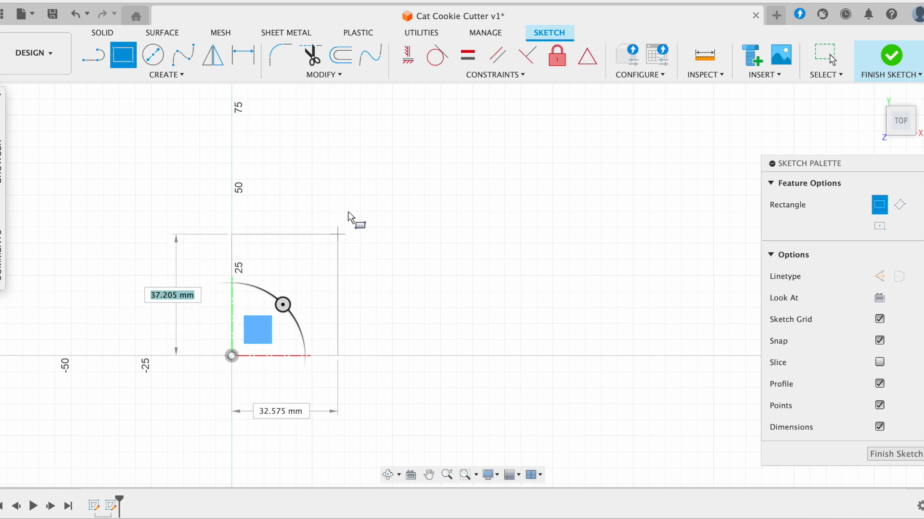
pyautogui.click(354, 191)
pyautogui.press('Escape')
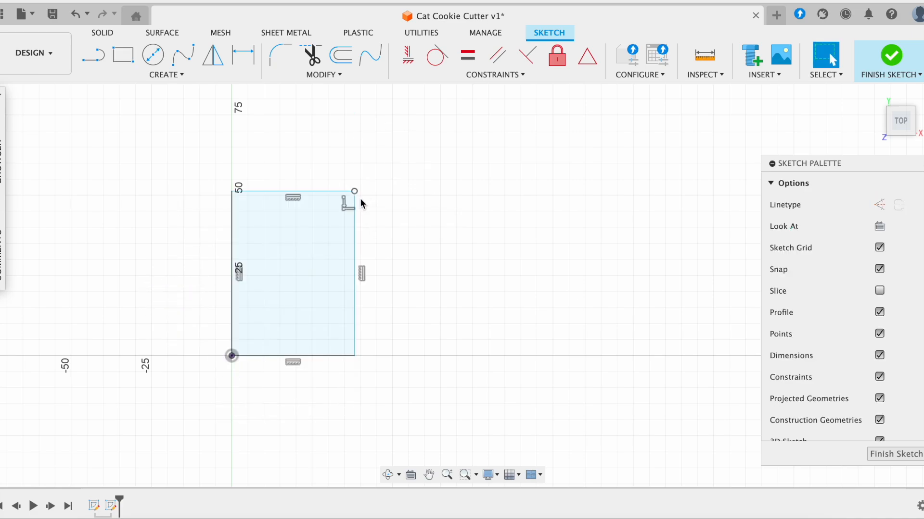
# - Dimension the rectangle 70 mm tall and 60 mm wide, then finish the sketch
pyautogui.click(355, 212)
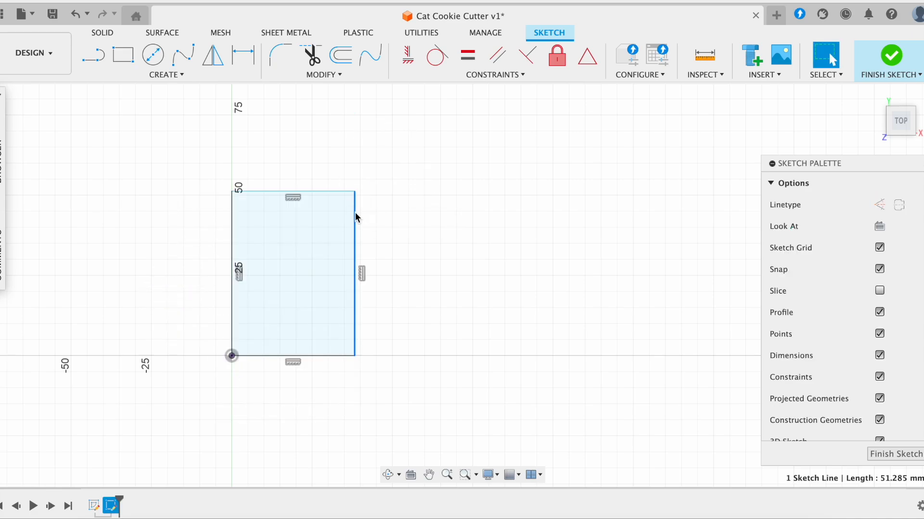
pyautogui.press('d')
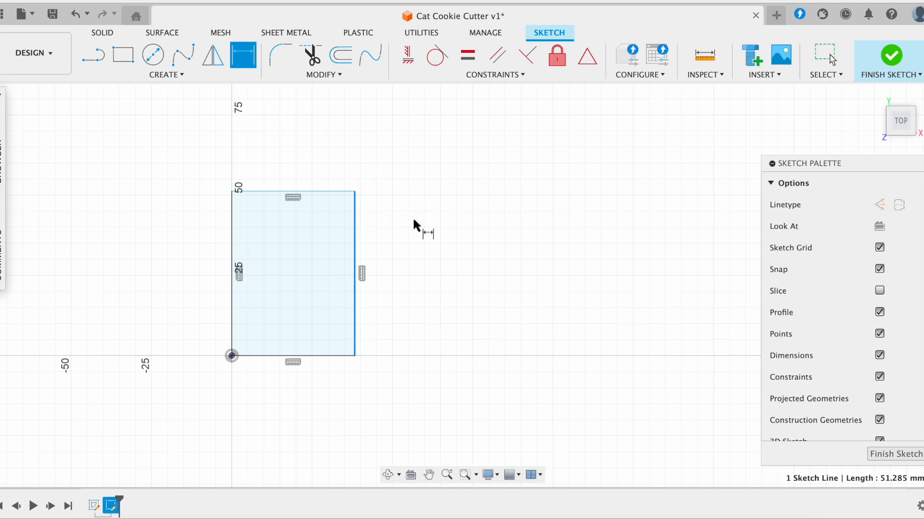
pyautogui.click(413, 221)
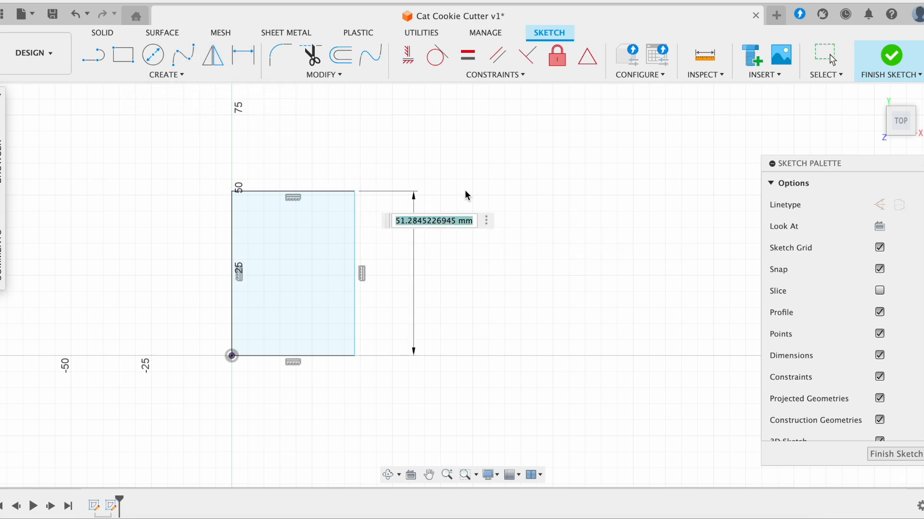
pyautogui.write('70')
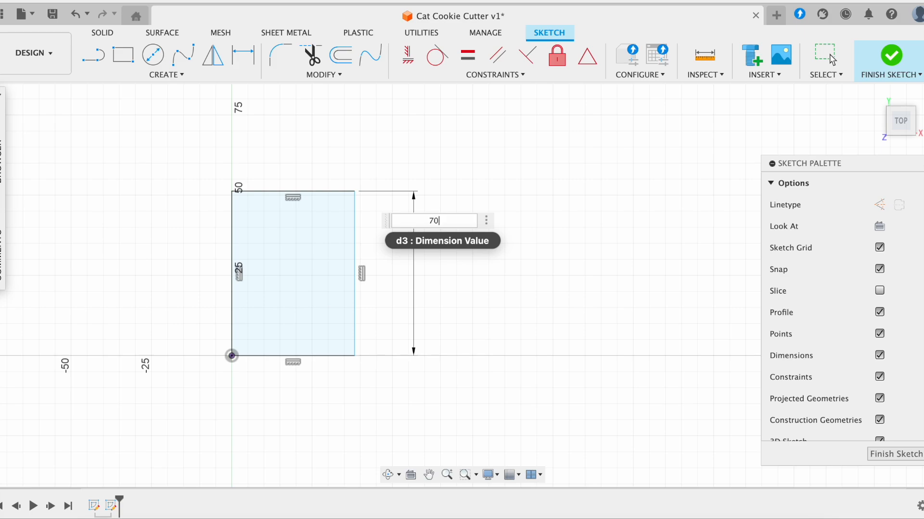
pyautogui.press('Return')
pyautogui.click(333, 356)
pyautogui.click(333, 400)
pyautogui.write('60')
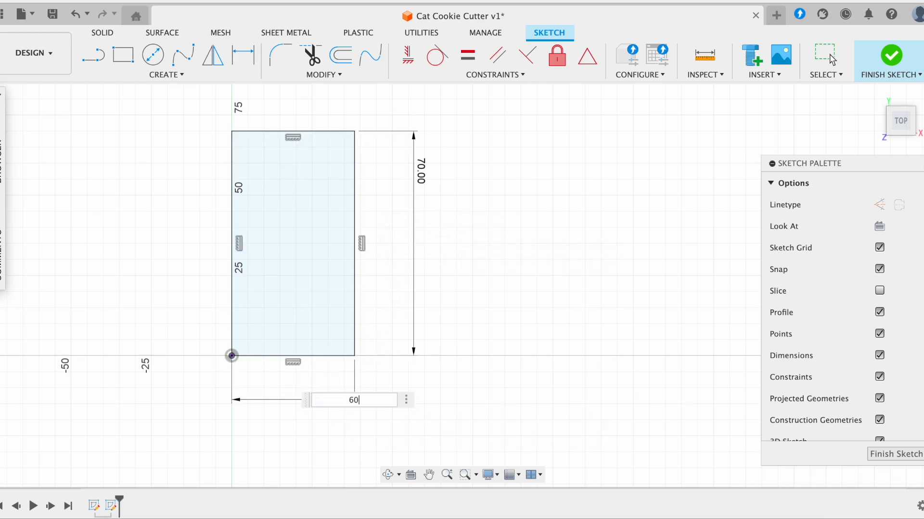
pyautogui.press('Return')
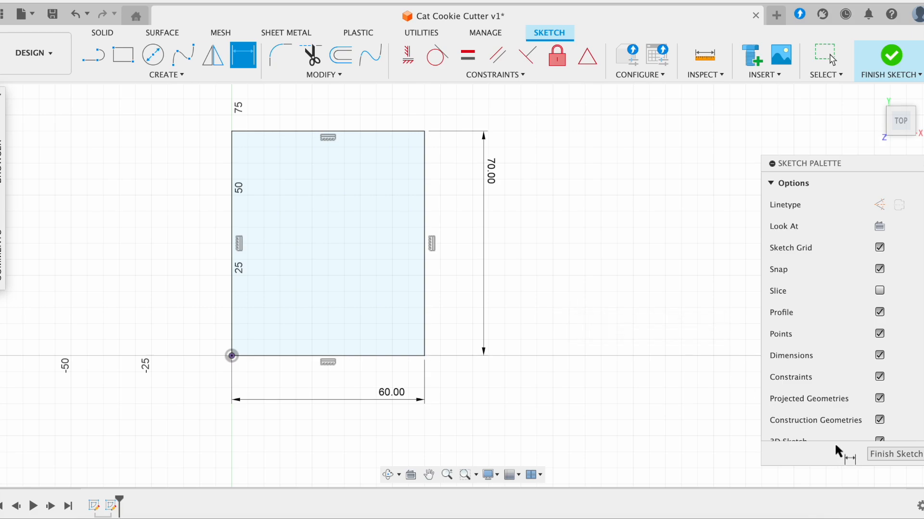
pyautogui.click(886, 455)
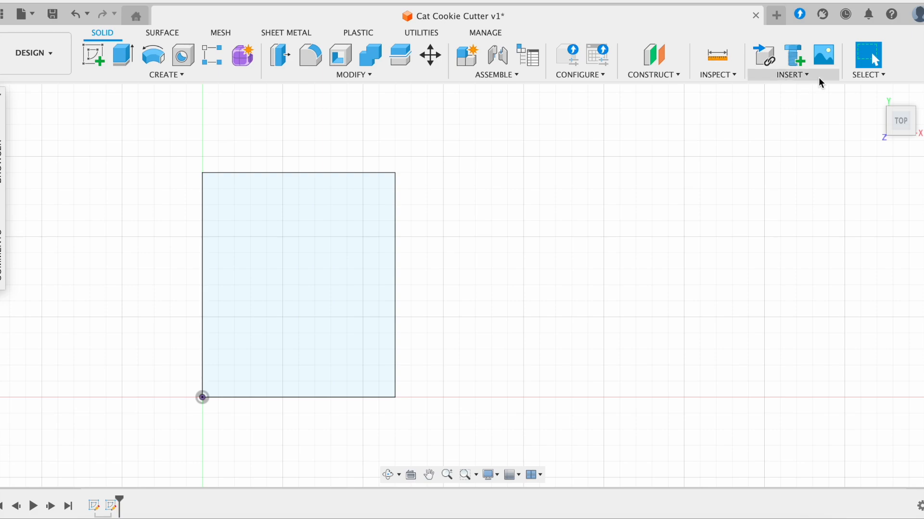
# - Insert the black cat silhouette image from the Desktop as a canvas
pyautogui.click(780, 76)
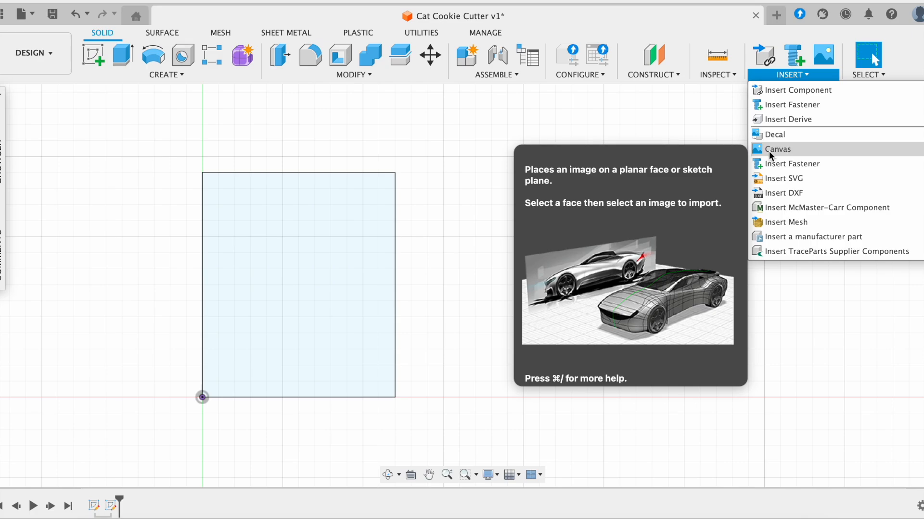
pyautogui.click(769, 152)
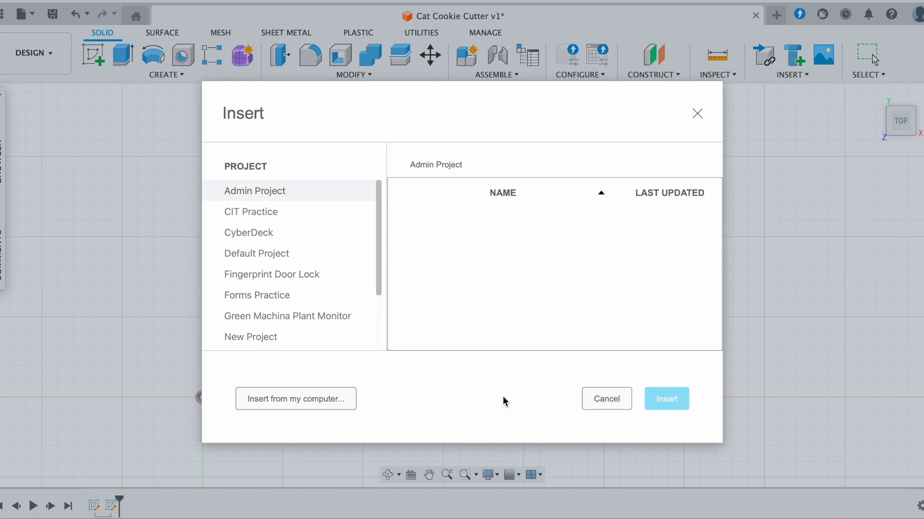
pyautogui.click(339, 399)
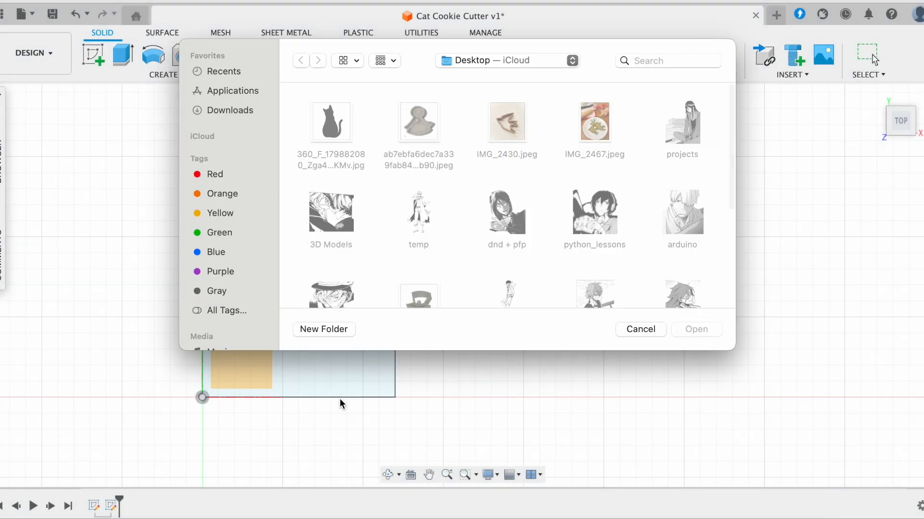
pyautogui.click(486, 68)
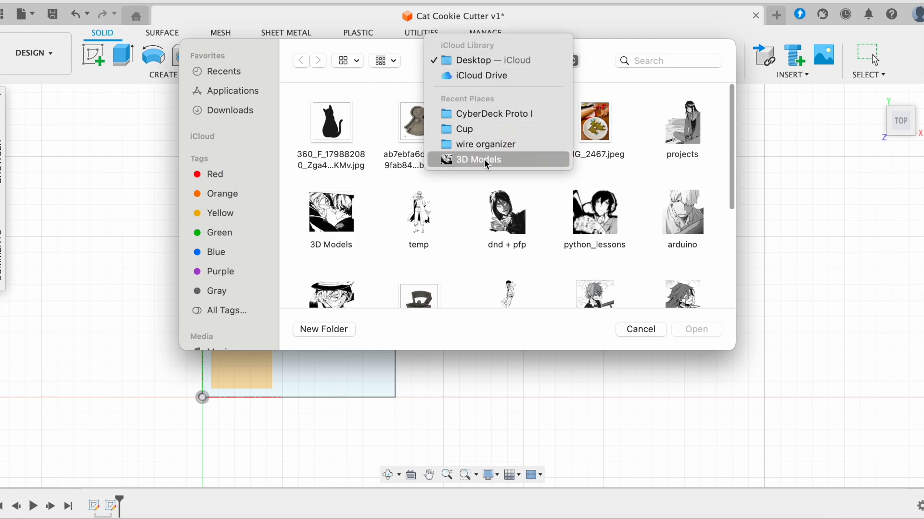
pyautogui.click(388, 90)
pyautogui.click(338, 124)
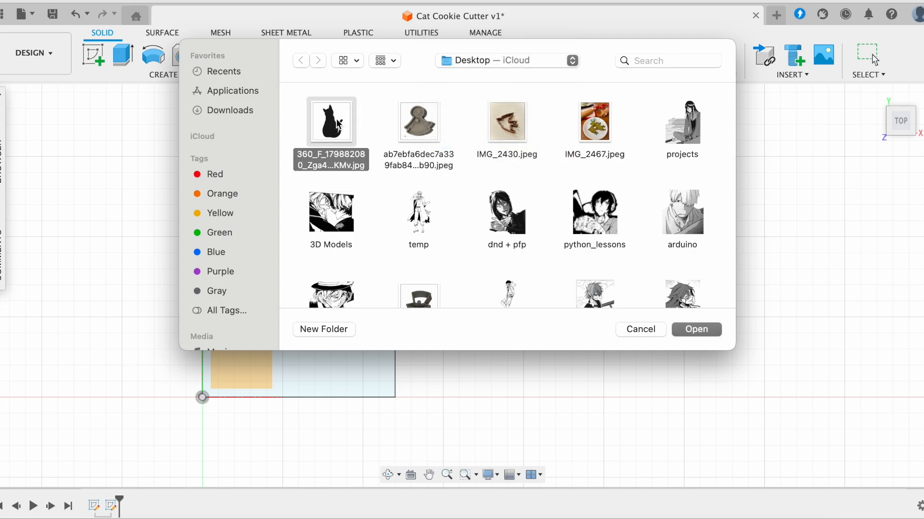
pyautogui.click(693, 329)
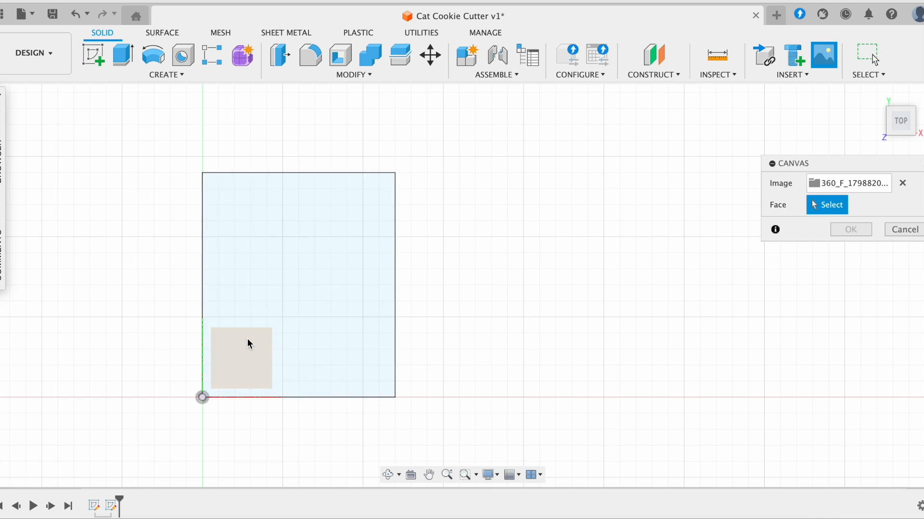
# - Place the cat canvas on the rectangle face, scale it to about 1.279, and confirm
pyautogui.click(373, 274)
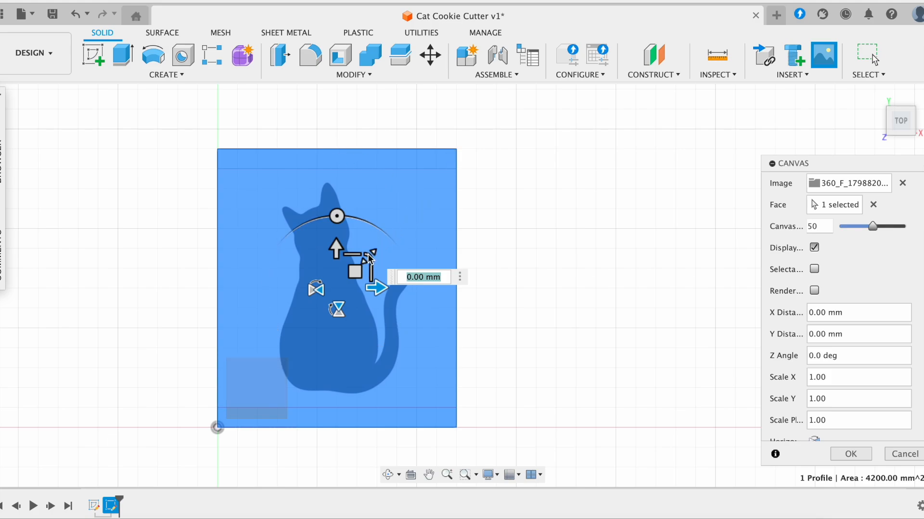
pyautogui.moveTo(368, 259); pyautogui.dragTo(371, 257)
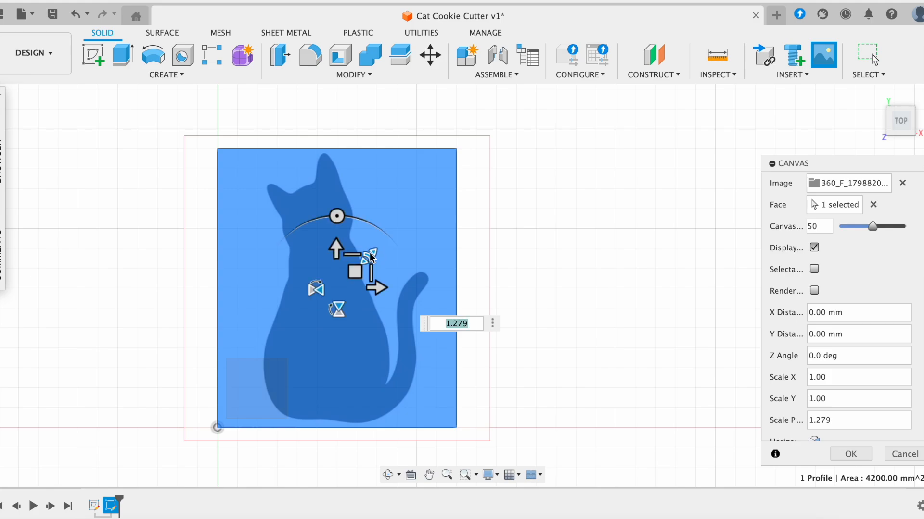
pyautogui.scroll(1, 392, 229)
pyautogui.scroll(-1, 392, 229)
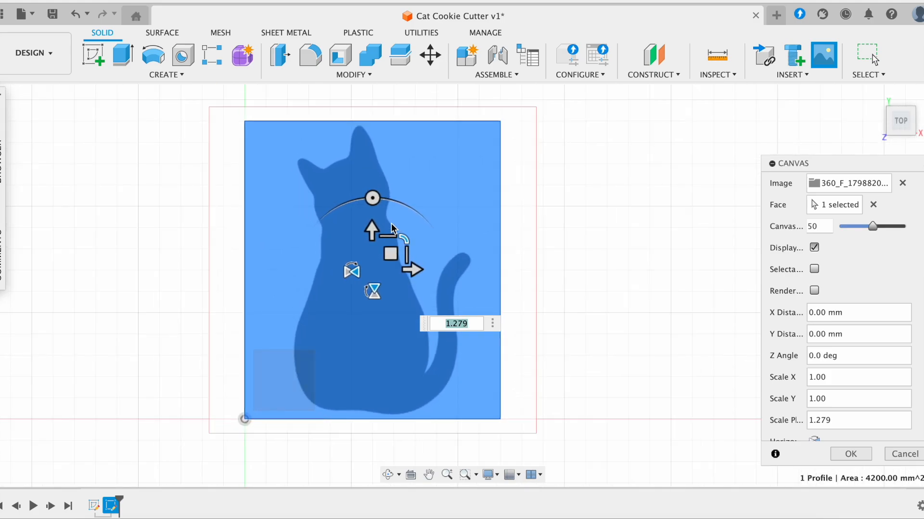
pyautogui.click(862, 461)
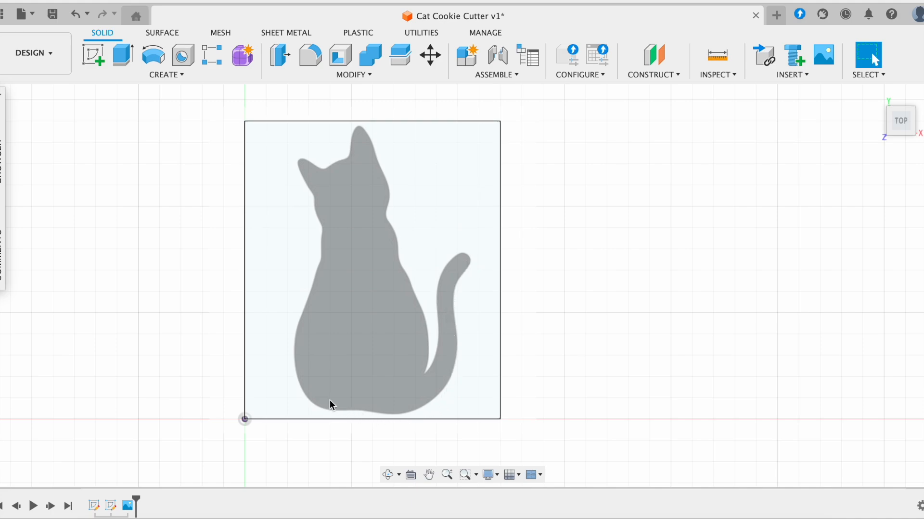
# - Start a new sketch on the plane holding the cat canvas
pyautogui.click(92, 56)
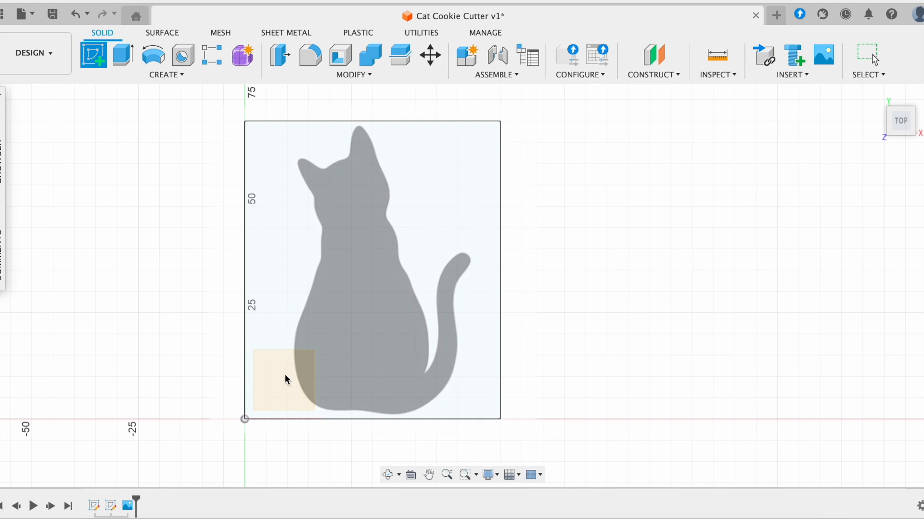
pyautogui.click(285, 377)
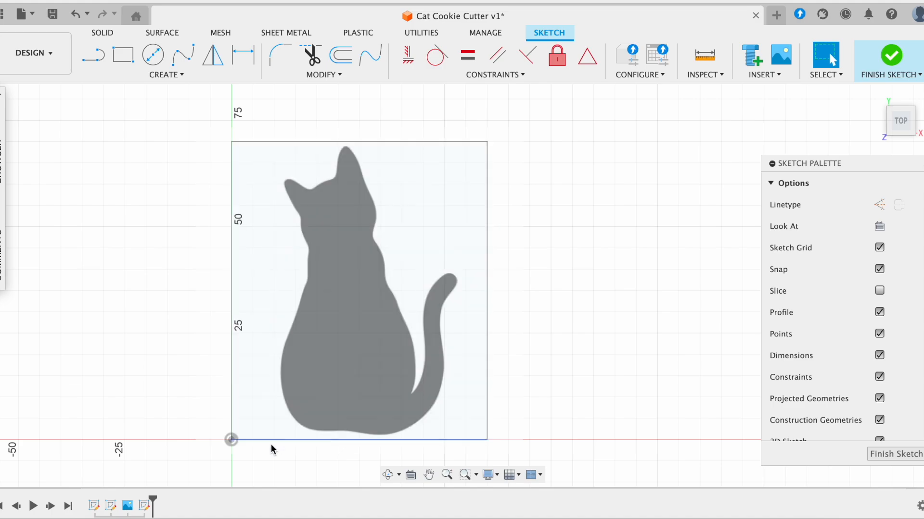
pyautogui.scroll(1, 314, 256)
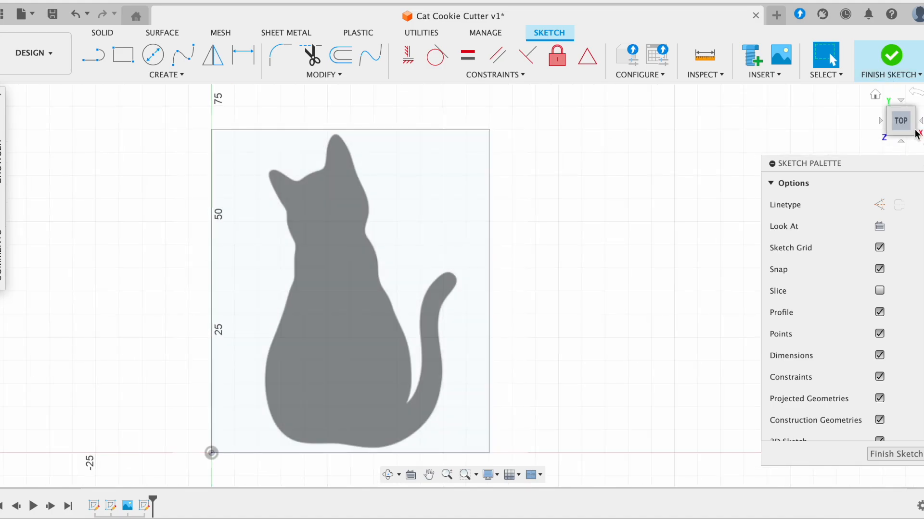
pyautogui.scroll(-3, 362, 211)
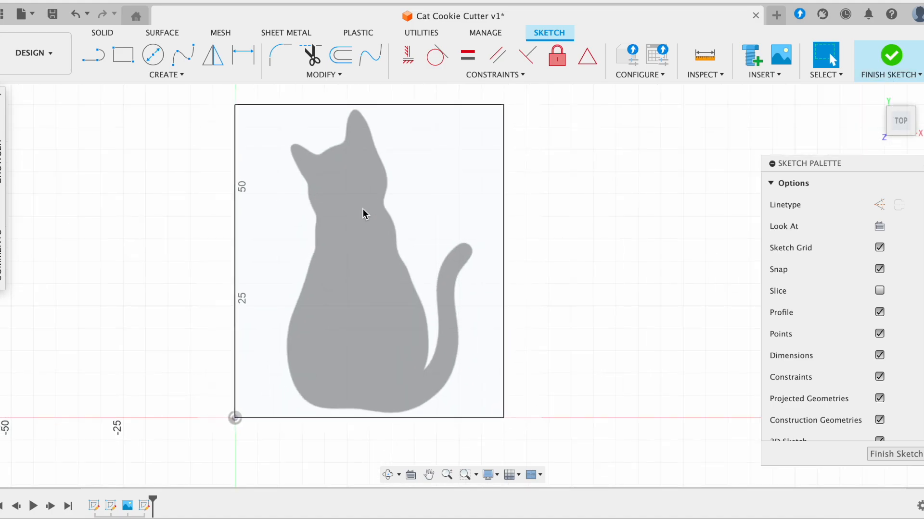
# - Trace straight lines from the ear tip down the cat's back, then undo them
pyautogui.click(91, 57)
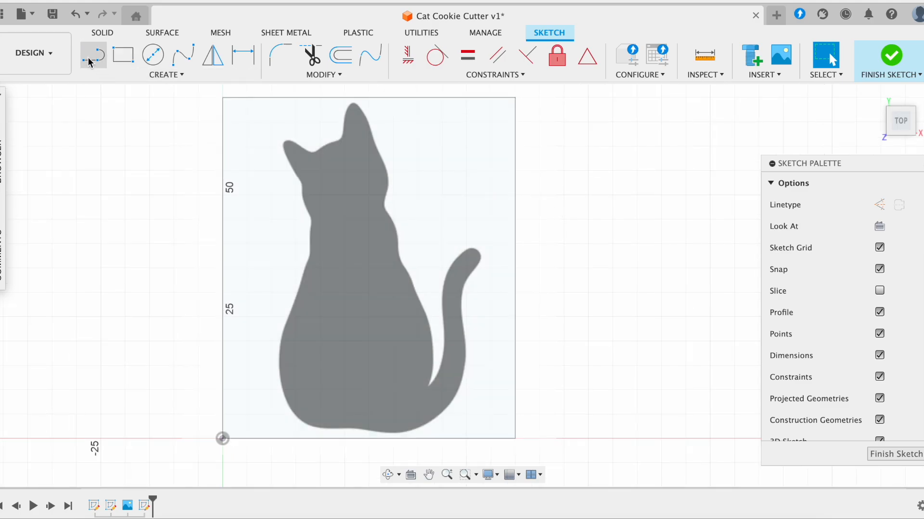
pyautogui.click(372, 127)
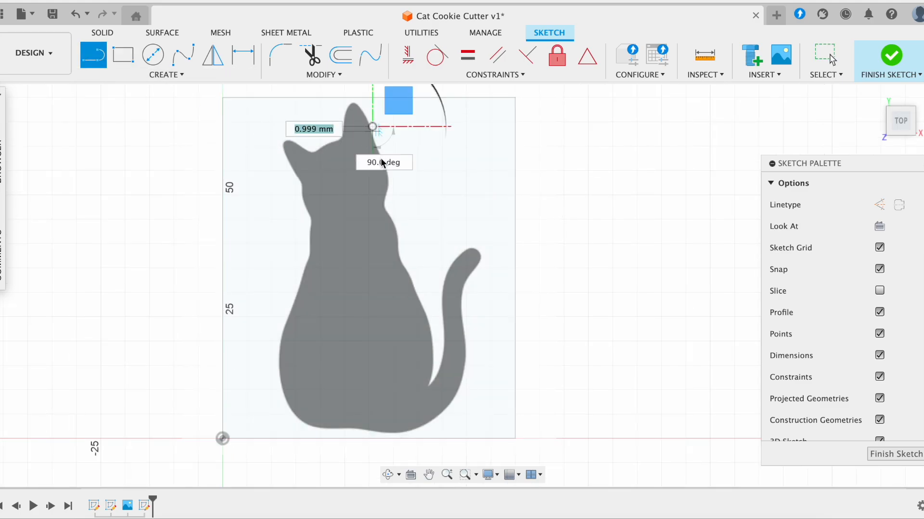
pyautogui.click(383, 210)
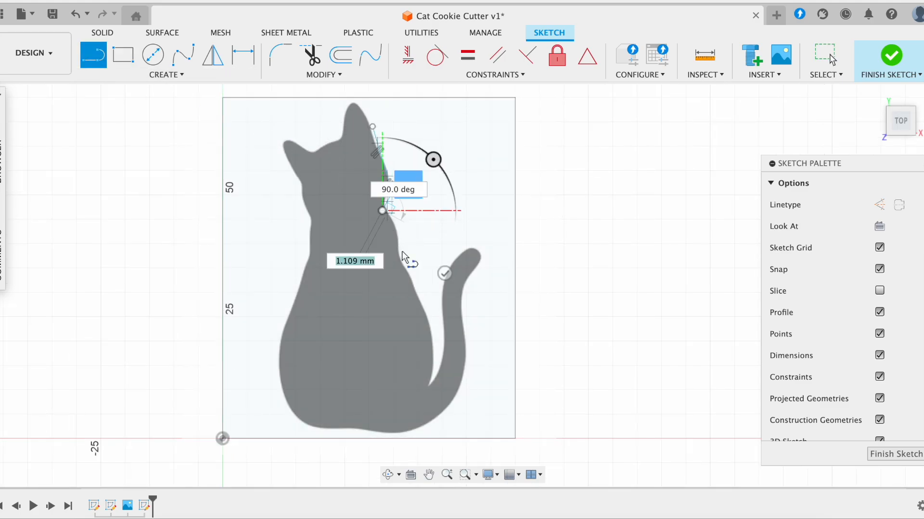
pyautogui.click(402, 254)
pyautogui.click(424, 299)
pyautogui.press('Escape')
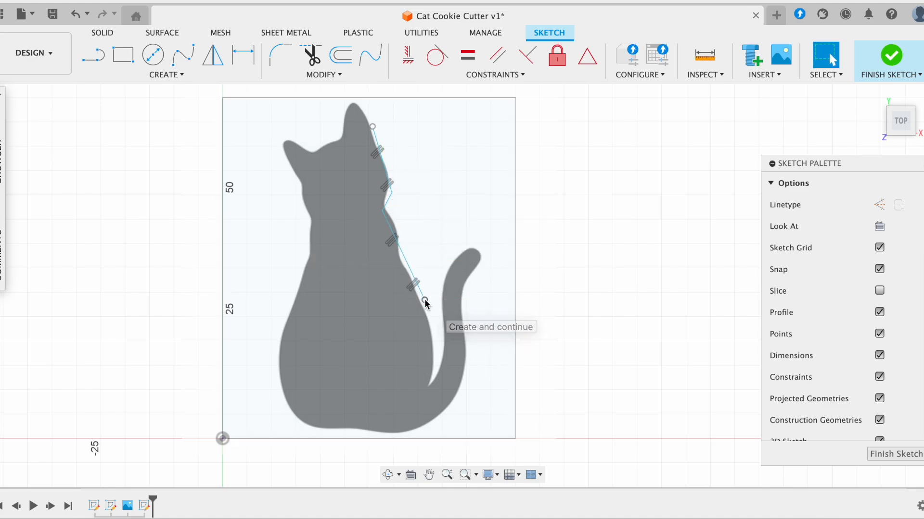
pyautogui.hotkey('ctrl', 'z')
pyautogui.hotkey('ctrl', 'z')
pyautogui.hotkey('ctrl', 'z')
pyautogui.hotkey('ctrl', 'z')
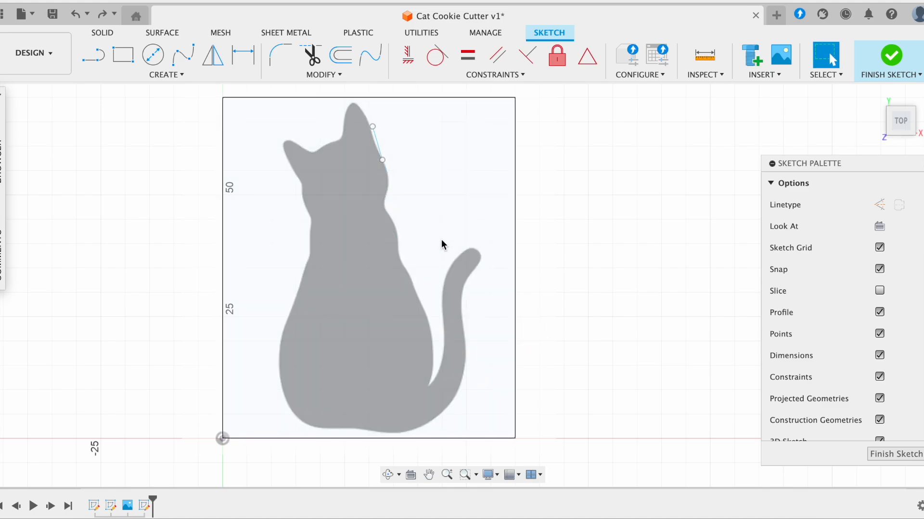
# - Begin a fit point spline at the cat's ear tip
pyautogui.click(167, 77)
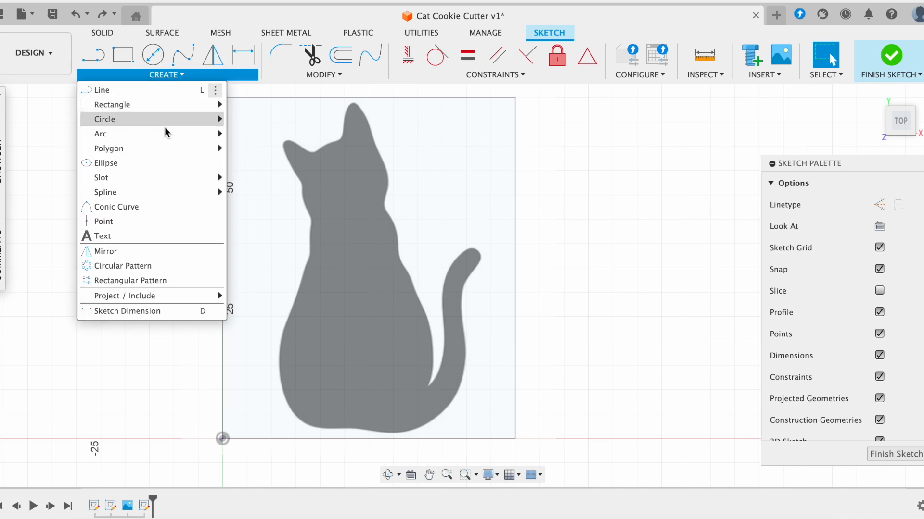
pyautogui.moveTo(162, 192)
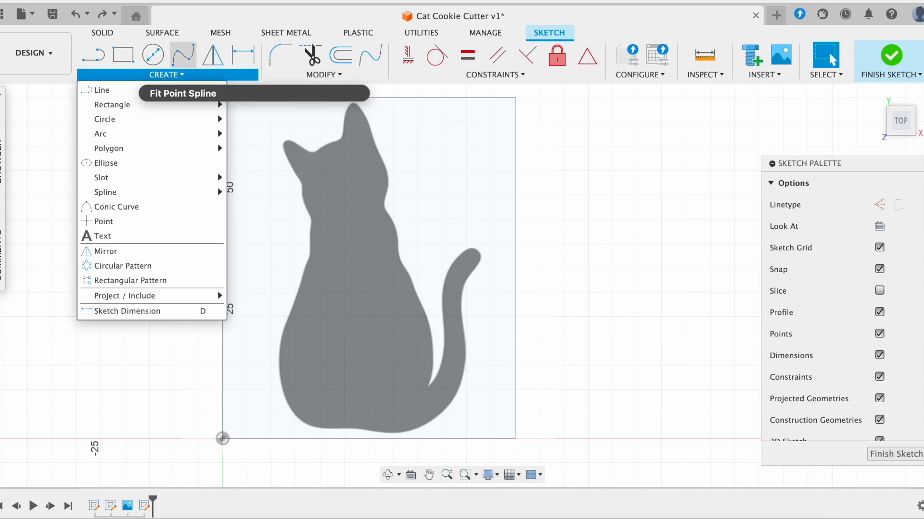
pyautogui.click(185, 62)
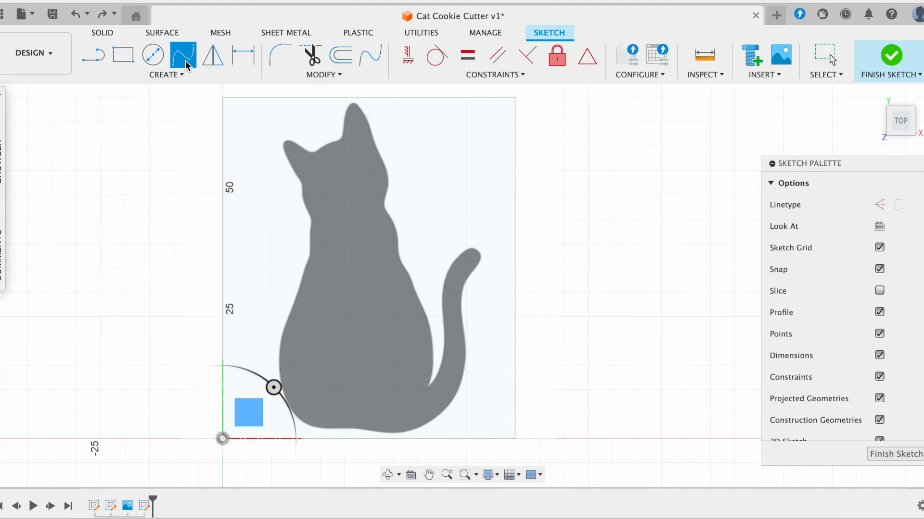
pyautogui.scroll(3, 371, 158)
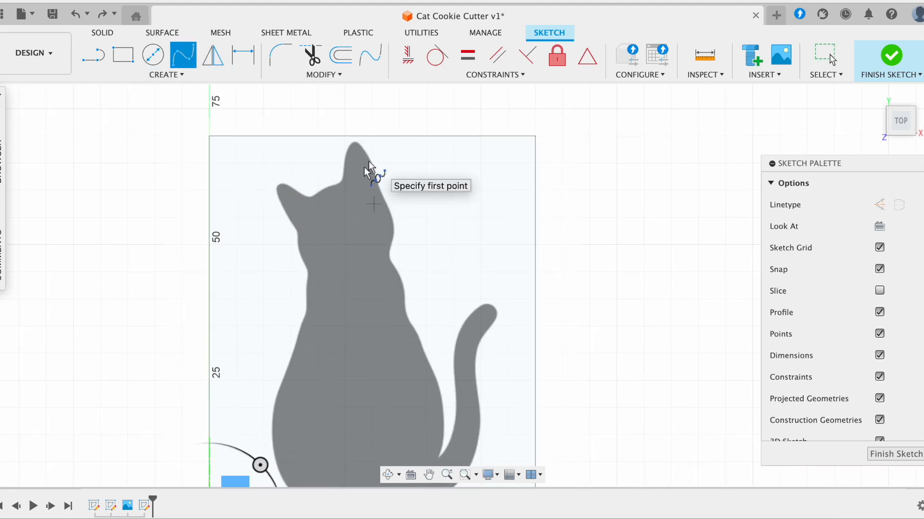
pyautogui.scroll(2, 313, 169)
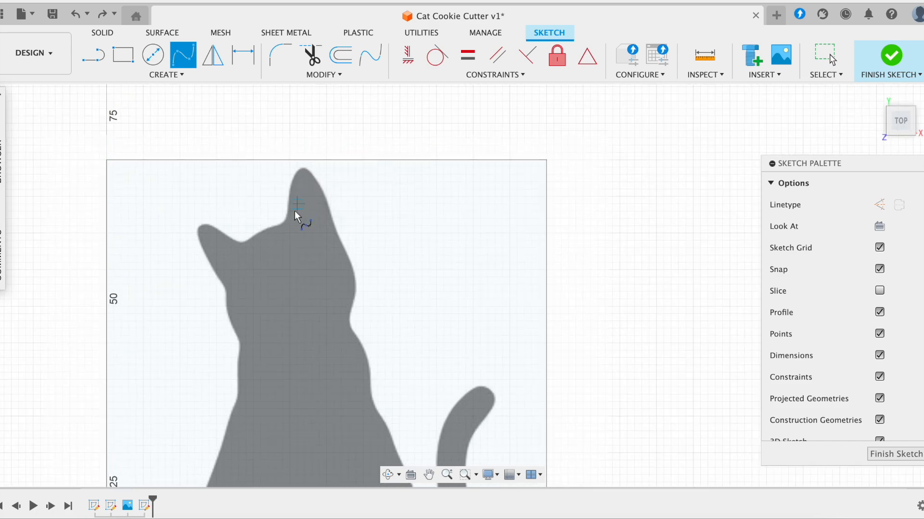
pyautogui.scroll(2, 286, 218)
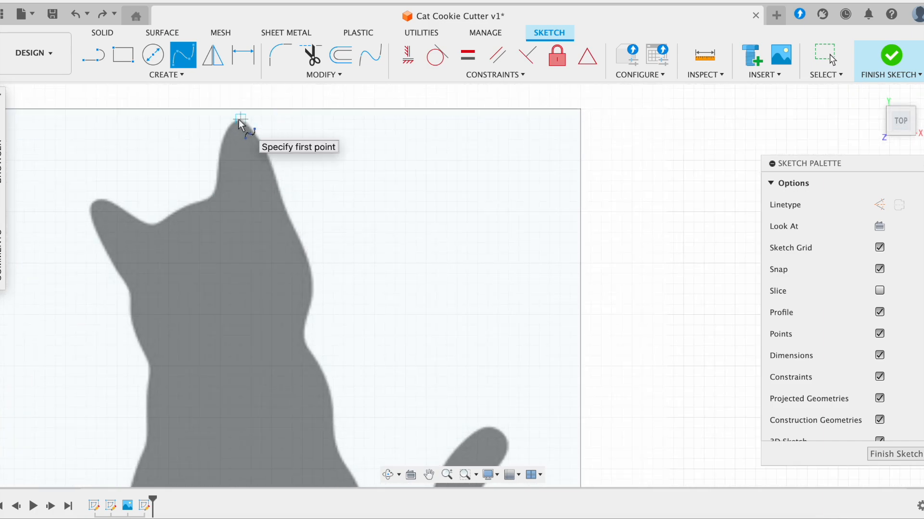
pyautogui.click(240, 119)
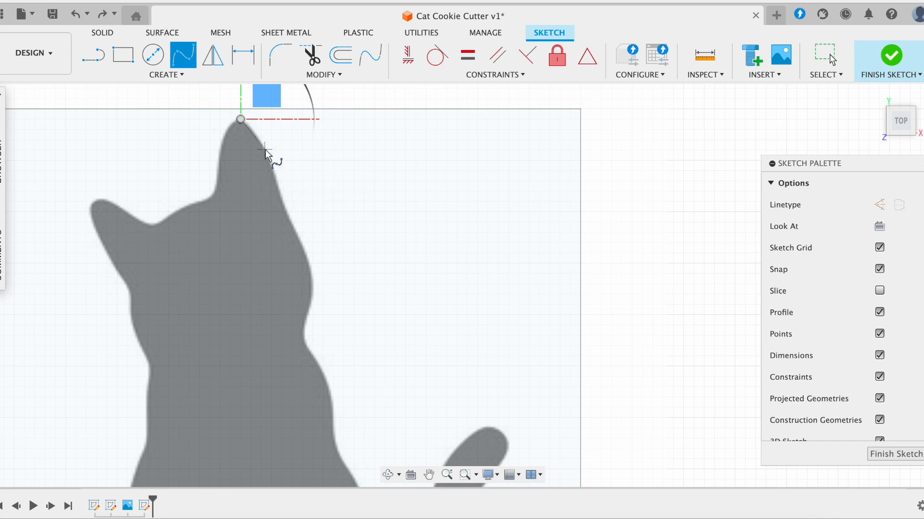
# - Add spline points down the back of the head to the neck and finish the spline
pyautogui.click(265, 149)
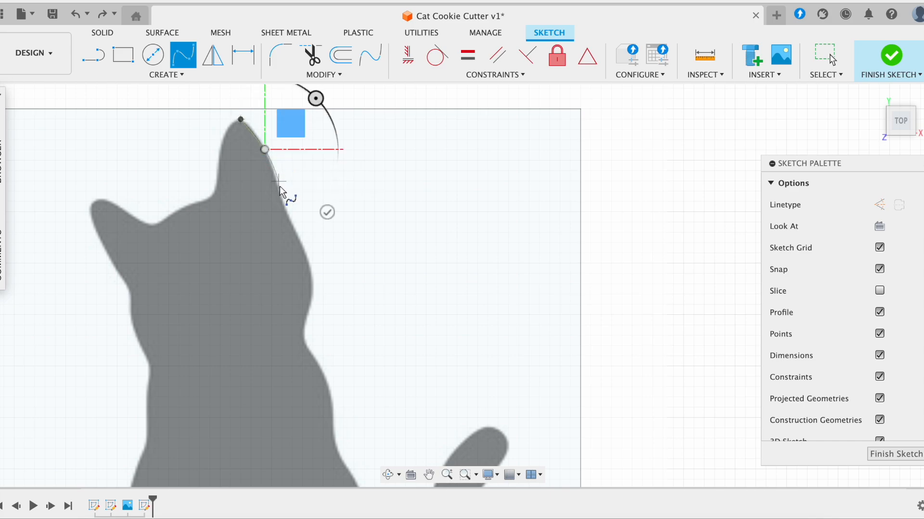
pyautogui.click(281, 202)
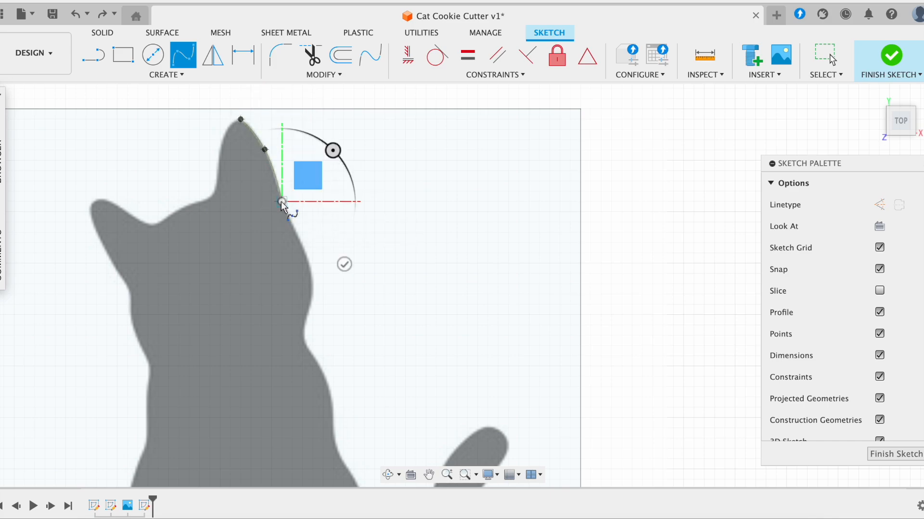
pyautogui.click(305, 250)
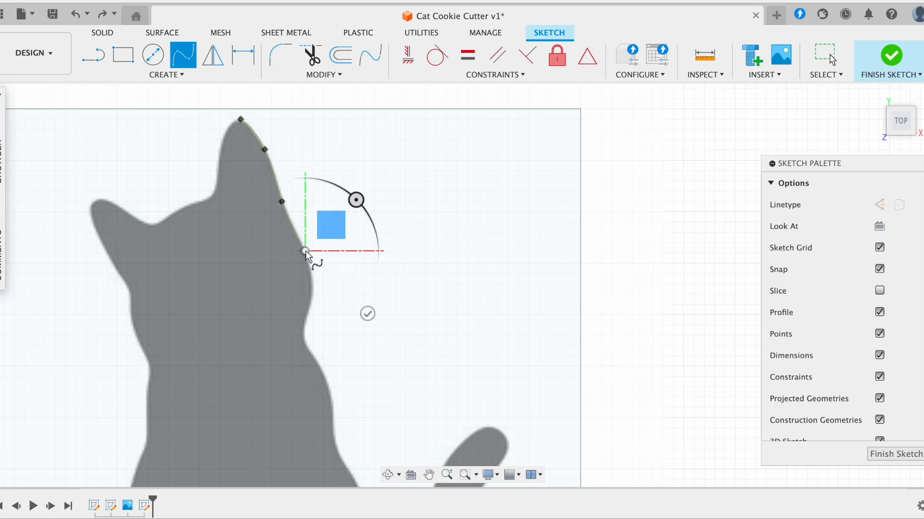
pyautogui.click(312, 287)
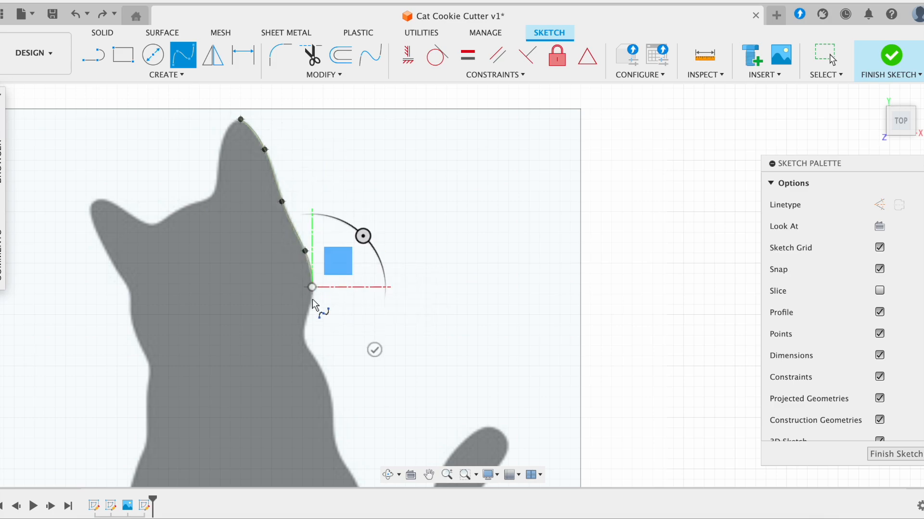
pyautogui.click(302, 331)
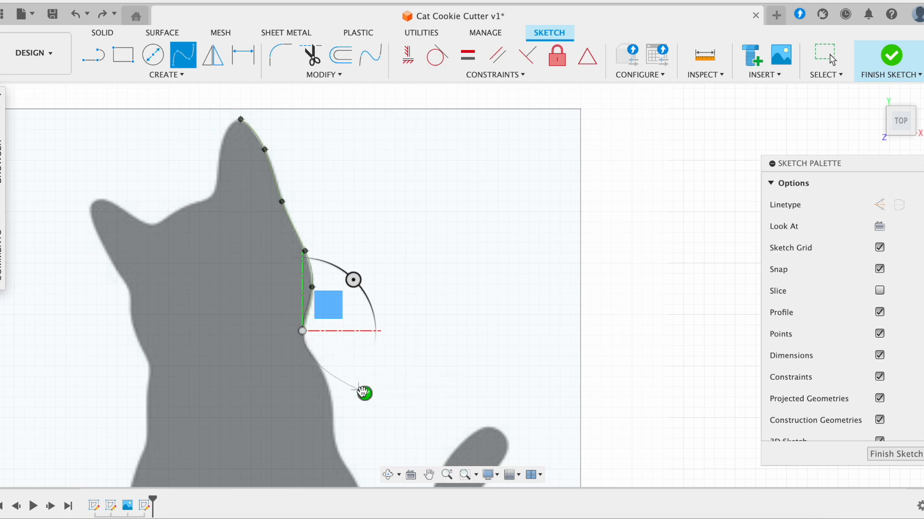
pyautogui.click(364, 393)
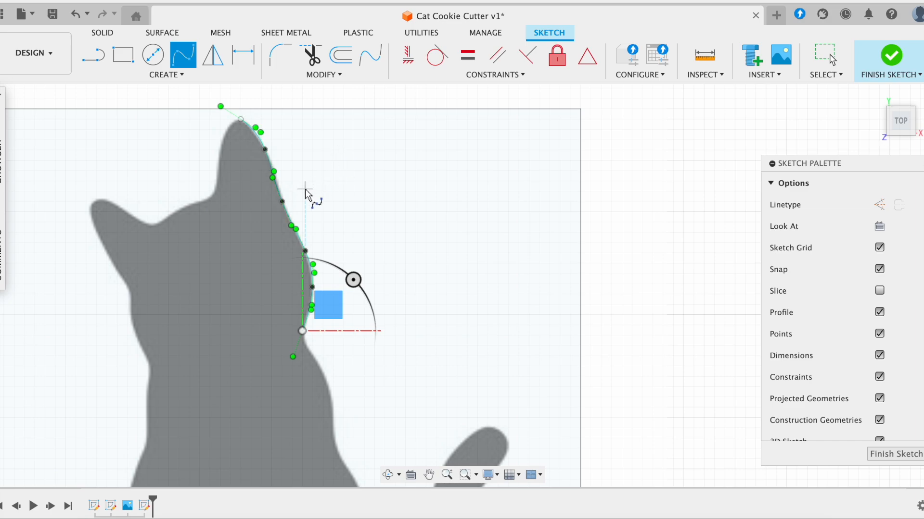
pyautogui.scroll(2, 310, 197)
pyautogui.scroll(2, 249, 183)
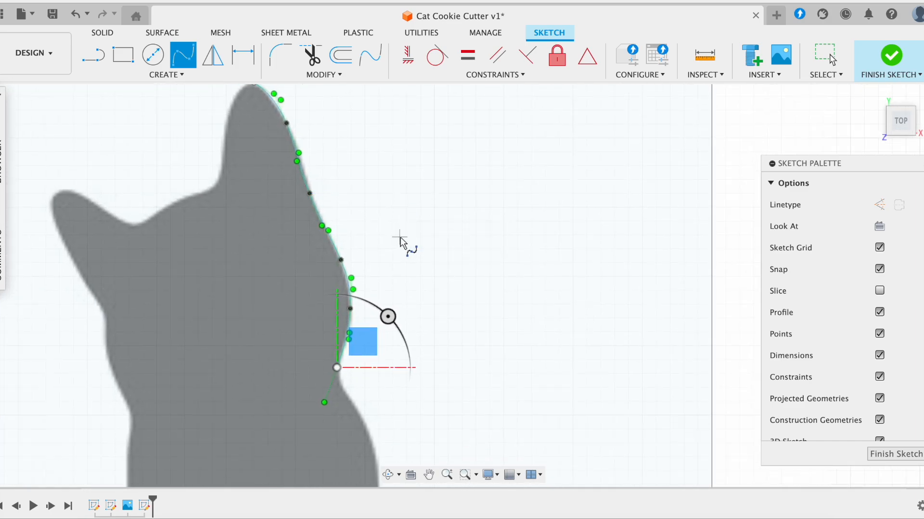
pyautogui.press('Escape')
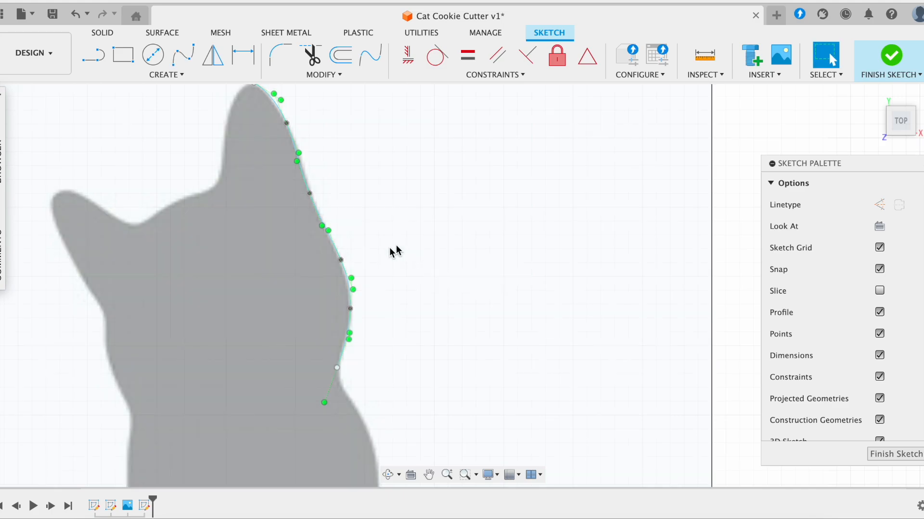
# - Nudge the spline's ear point onto the ear edge and adjust its tangent
pyautogui.click(386, 200)
pyautogui.click(740, 196)
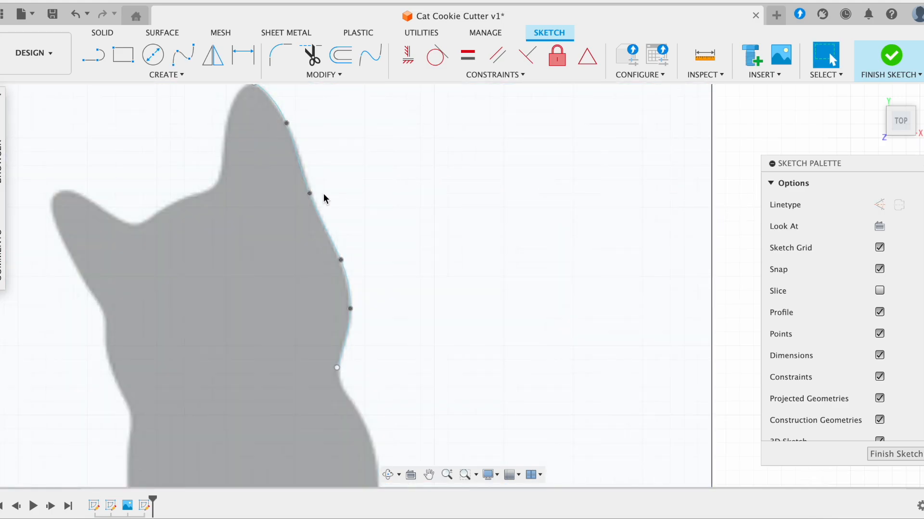
pyautogui.scroll(2, 324, 195)
pyautogui.hscroll(2, 230, 161)
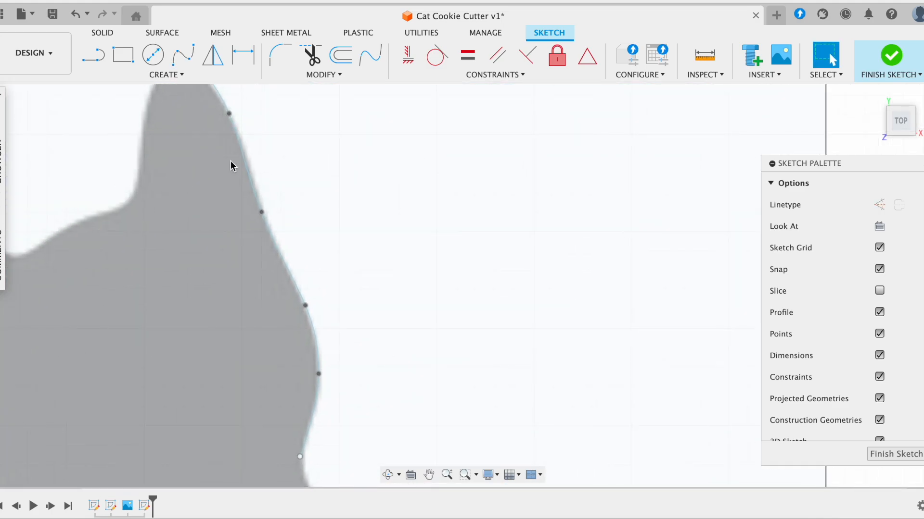
pyautogui.scroll(5, 230, 161)
pyautogui.moveTo(240, 183)
pyautogui.mouseDown()
pyautogui.moveTo(260, 172)
pyautogui.moveTo(242, 185)
pyautogui.mouseUp()
pyautogui.click(241, 186)
pyautogui.moveTo(258, 227)
pyautogui.mouseDown()
pyautogui.moveTo(265, 213)
pyautogui.moveTo(252, 231)
pyautogui.mouseUp()
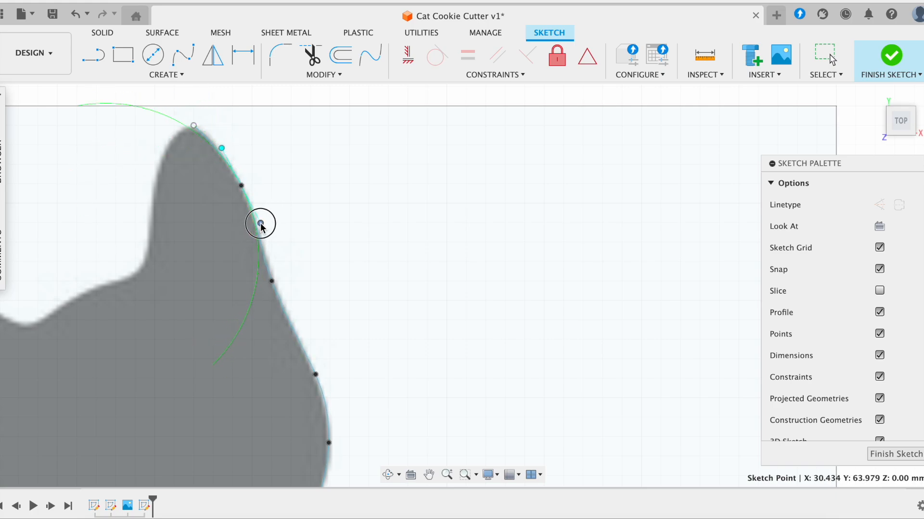
pyautogui.click(292, 217)
# - Clear the rectangle profile selection and move a spline point to follow the edge
pyautogui.scroll(-1, 289, 112)
pyautogui.scroll(1, 287, 116)
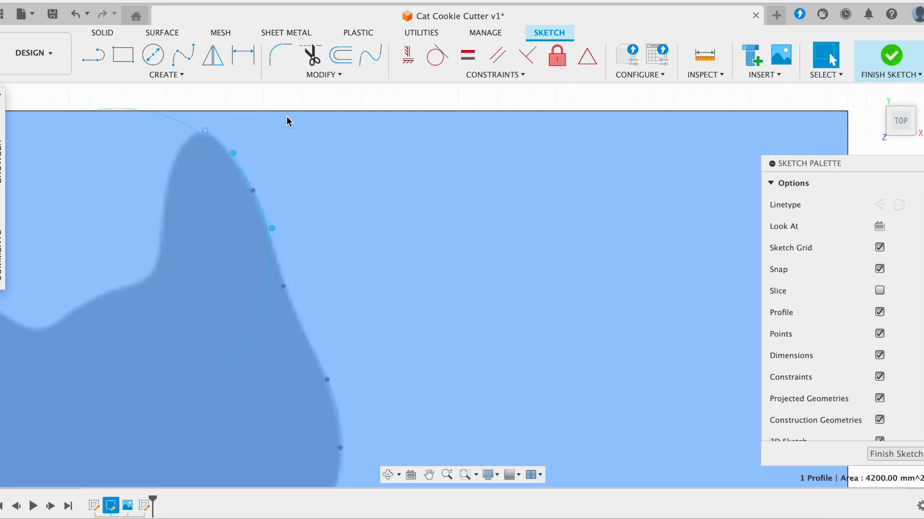
pyautogui.click(278, 99)
pyautogui.moveTo(283, 287)
pyautogui.mouseDown()
pyautogui.moveTo(303, 276)
pyautogui.moveTo(288, 292)
pyautogui.mouseUp()
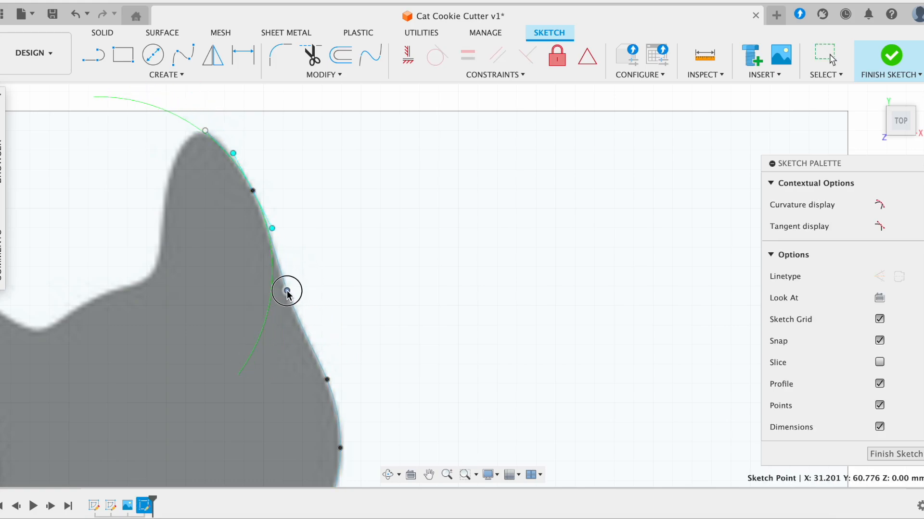
pyautogui.scroll(-5, 286, 291)
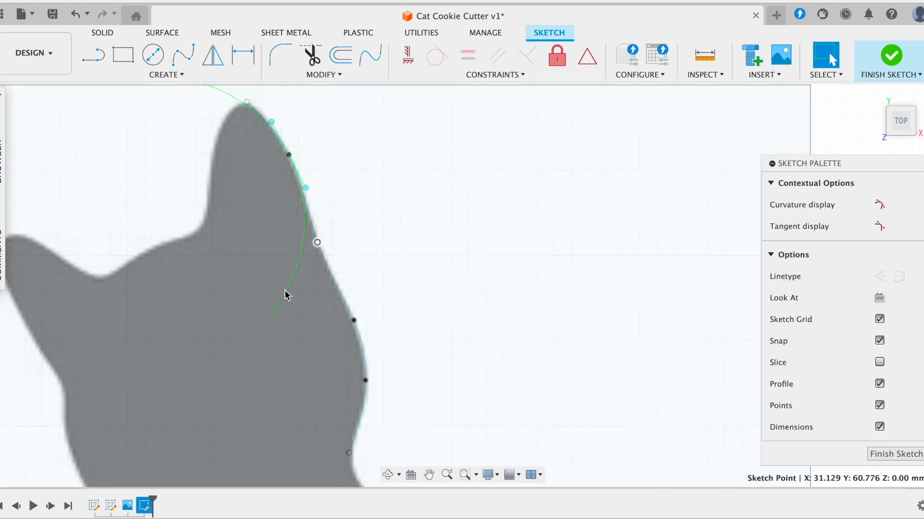
pyautogui.scroll(-5, 286, 295)
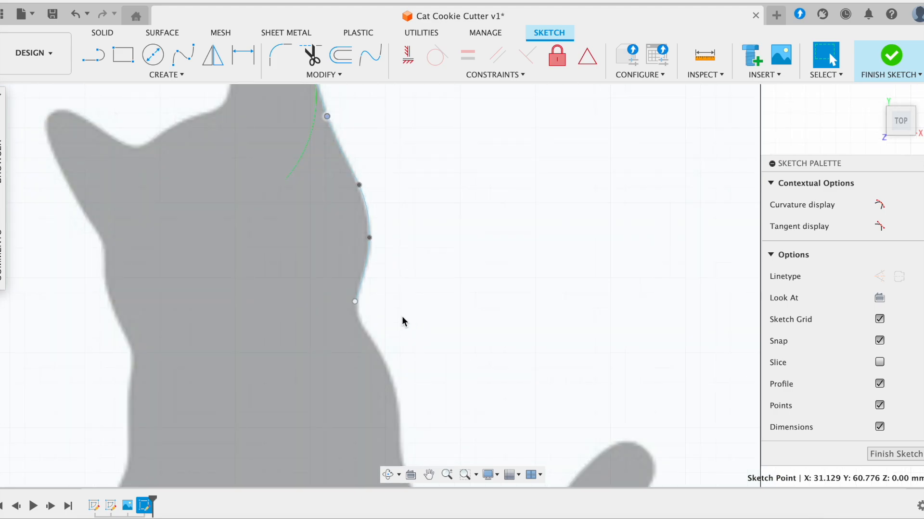
pyautogui.scroll(-2, 377, 337)
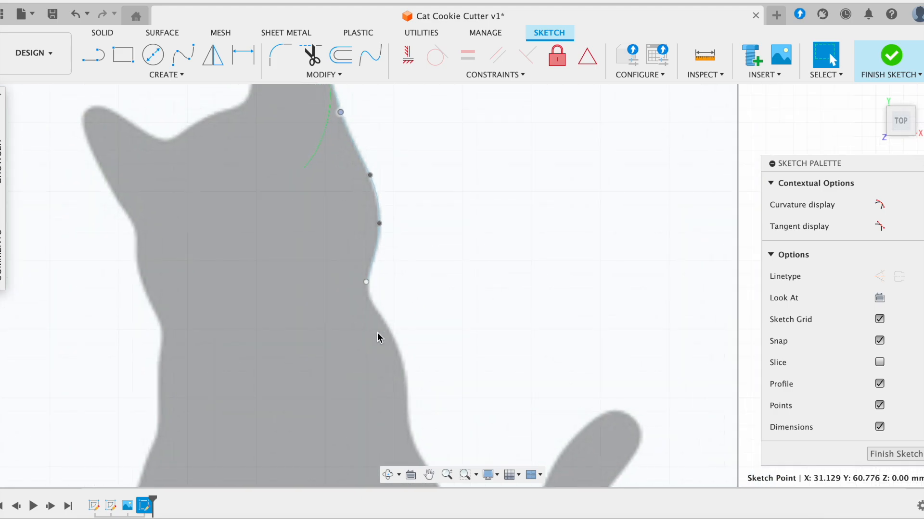
pyautogui.scroll(2, 376, 291)
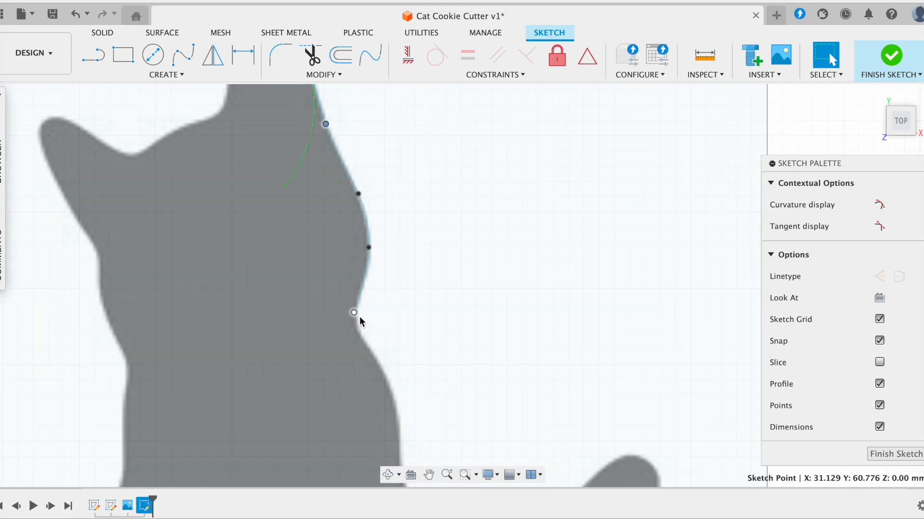
# - Zoom into the neck and select the fit point spline to show its handles
pyautogui.click(362, 298)
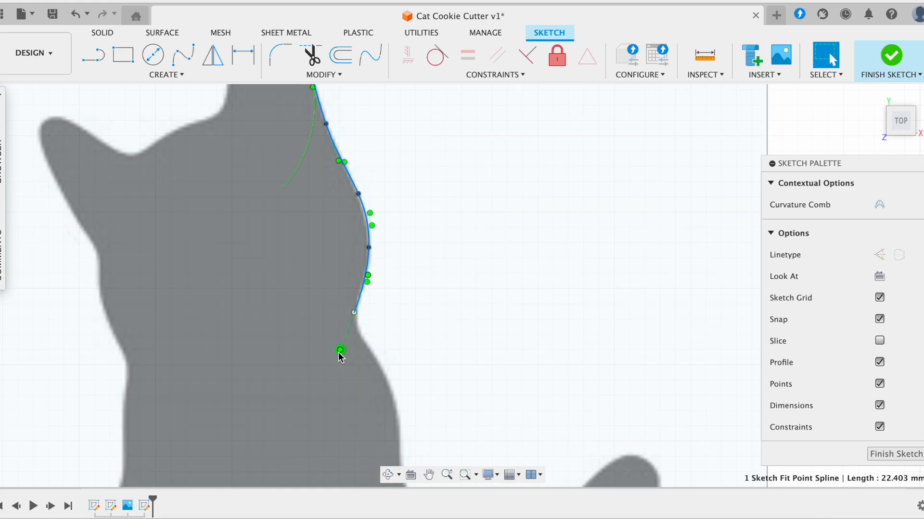
pyautogui.click(339, 352)
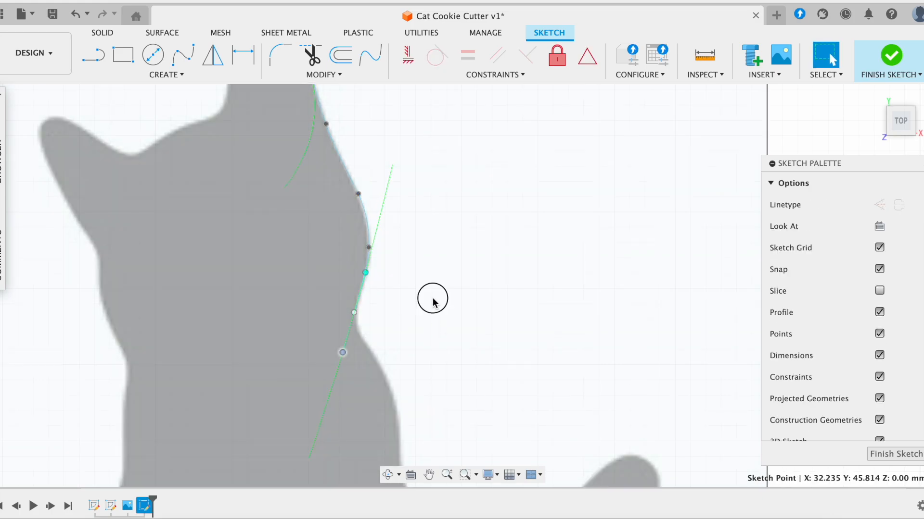
pyautogui.click(432, 298)
pyautogui.click(735, 127)
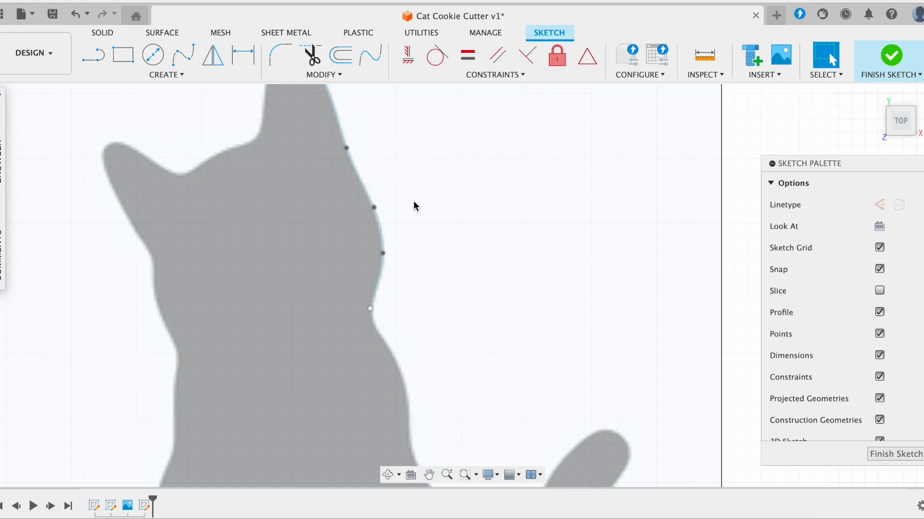
pyautogui.scroll(2, 414, 200)
pyautogui.scroll(-2, 414, 206)
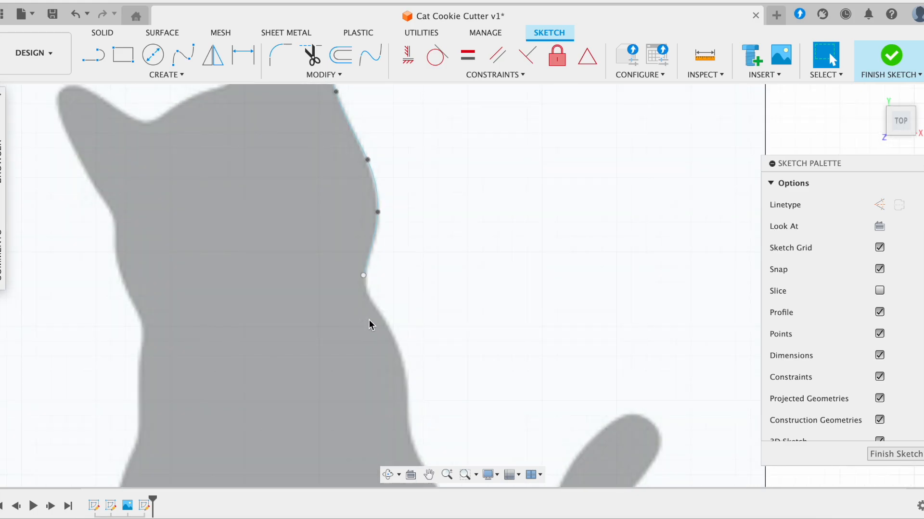
pyautogui.scroll(-2, 369, 319)
pyautogui.scroll(3, 367, 105)
pyautogui.scroll(-2, 342, 195)
pyautogui.scroll(1, 342, 195)
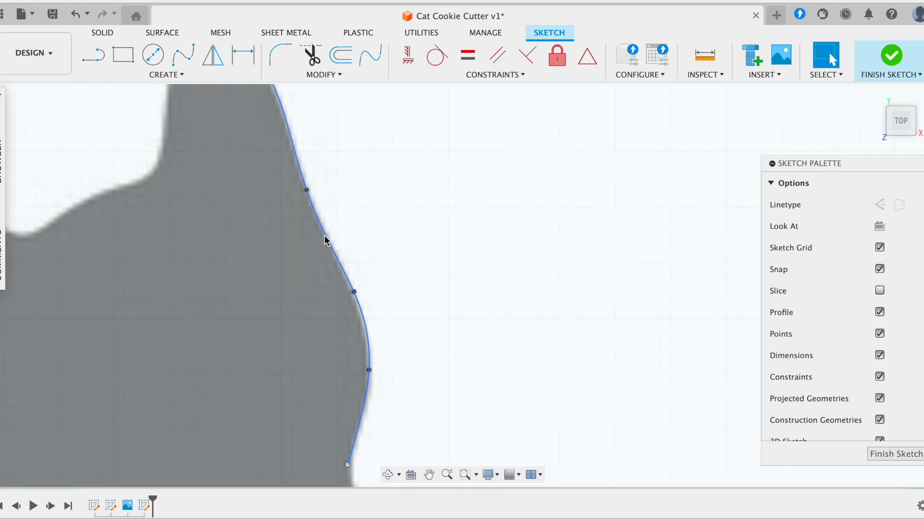
pyautogui.scroll(2, 322, 233)
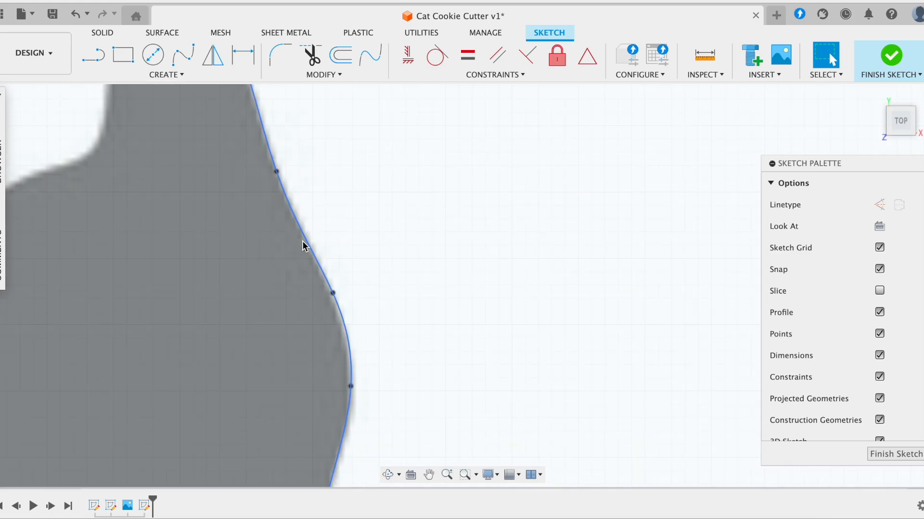
pyautogui.click(308, 240)
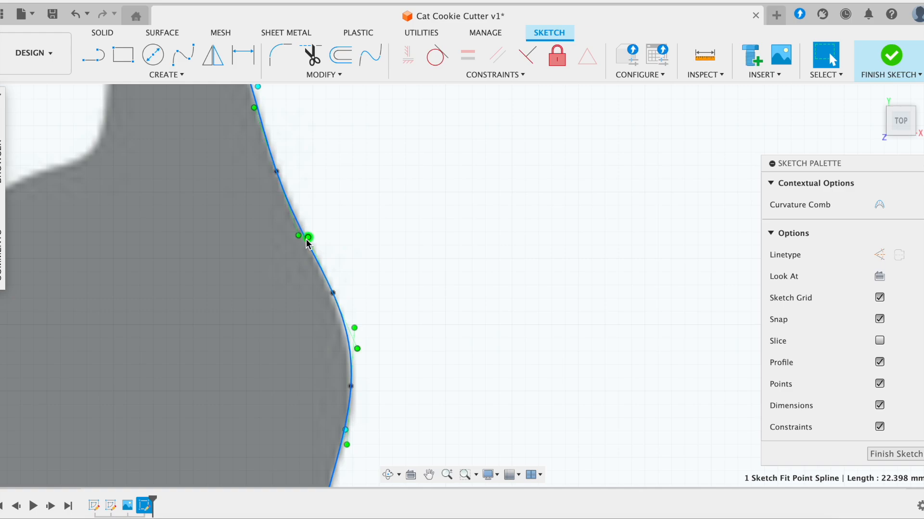
pyautogui.scroll(2, 305, 230)
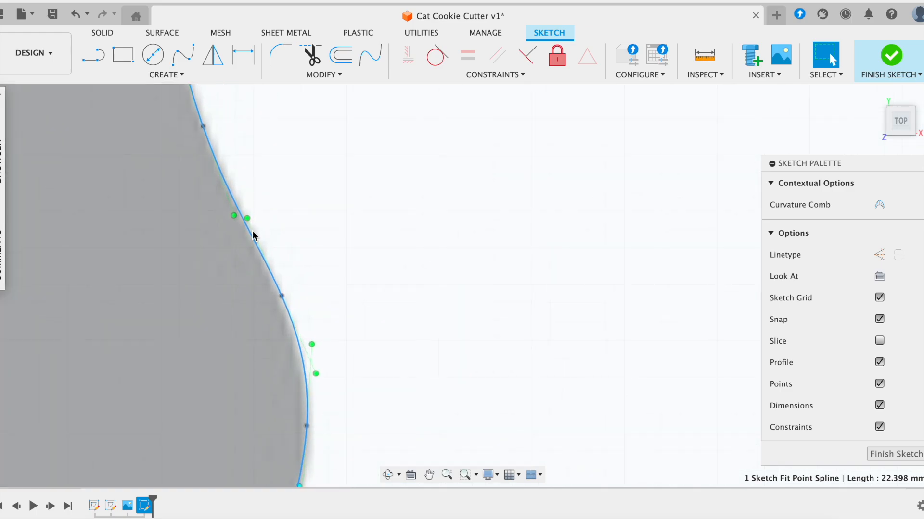
pyautogui.rightClick(245, 228)
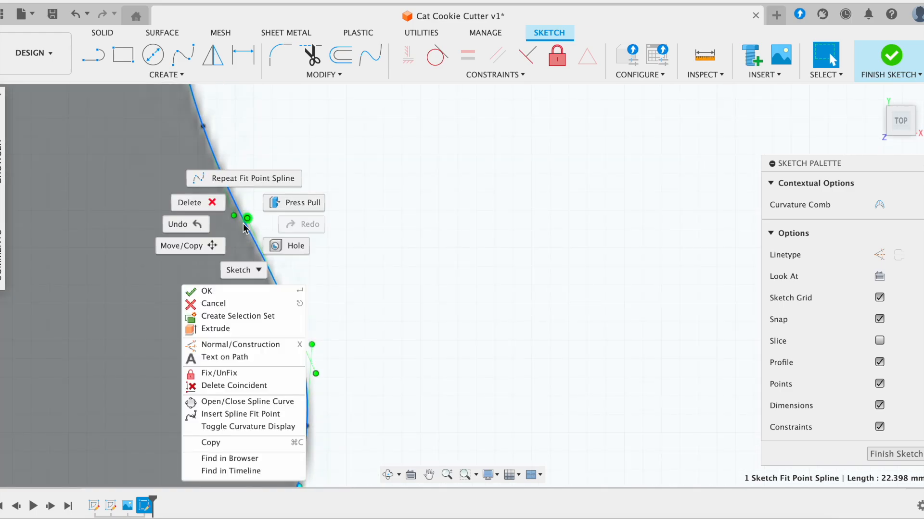
pyautogui.click(232, 416)
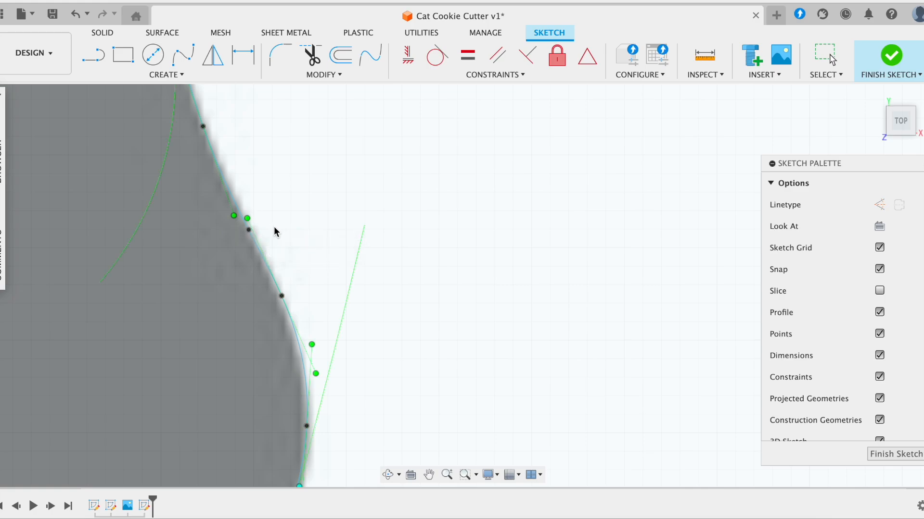
pyautogui.scroll(2, 273, 226)
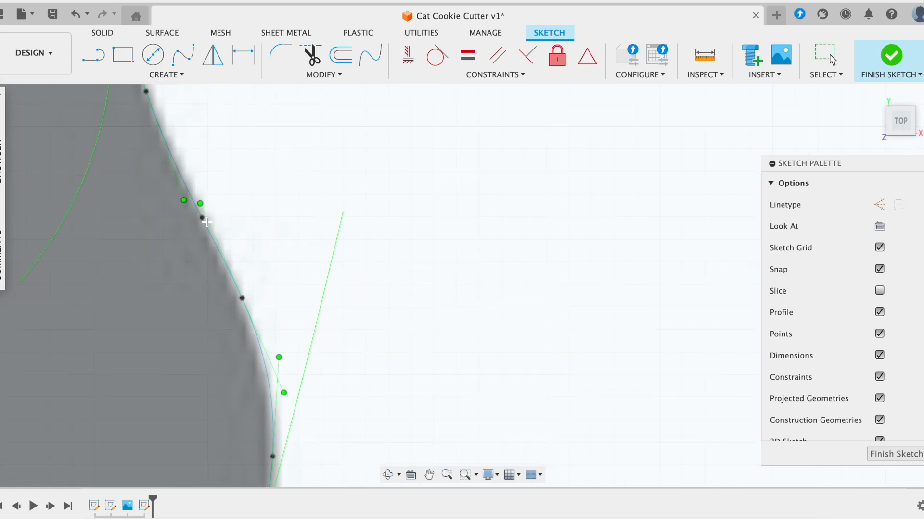
pyautogui.press('Escape')
pyautogui.moveTo(202, 219)
pyautogui.mouseDown()
pyautogui.moveTo(237, 214)
pyautogui.moveTo(193, 216)
pyautogui.moveTo(204, 209)
pyautogui.mouseUp()
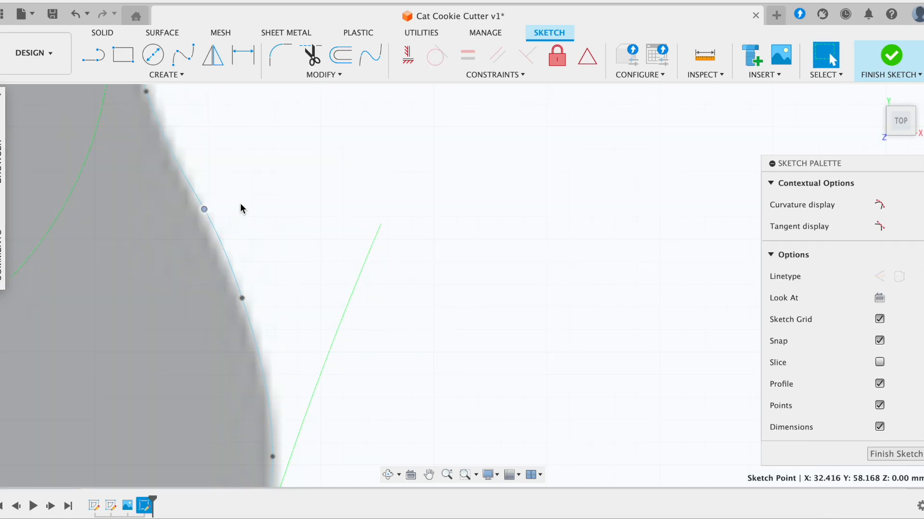
pyautogui.scroll(-3, 241, 204)
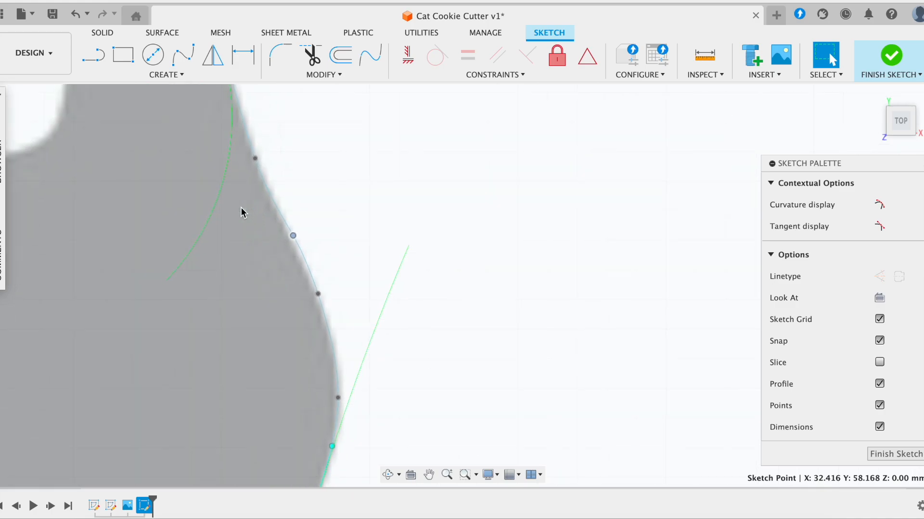
pyautogui.scroll(-1, 241, 212)
pyautogui.press('super+z')
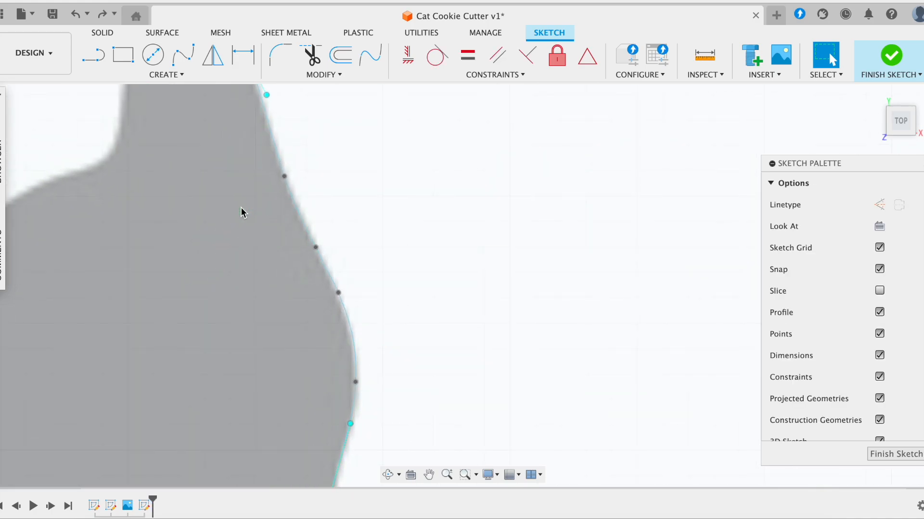
pyautogui.scroll(-5, 241, 213)
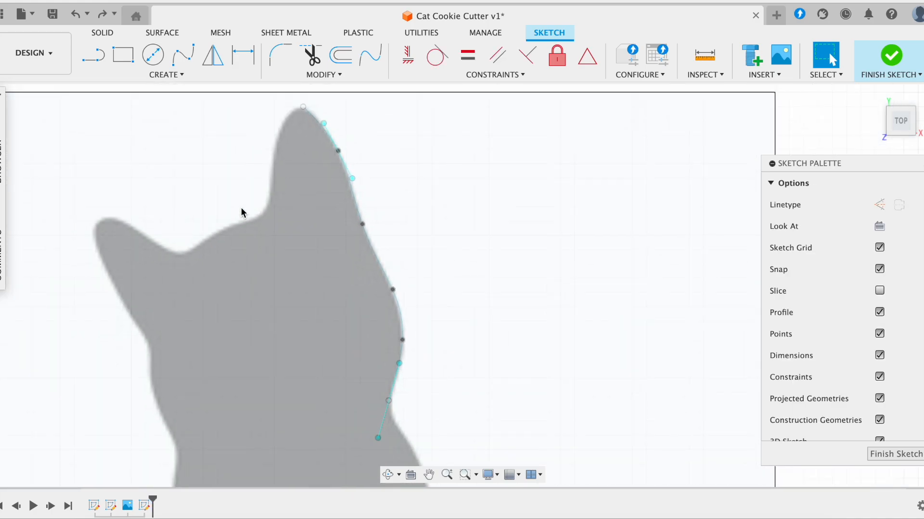
pyautogui.scroll(-5, 700, 233)
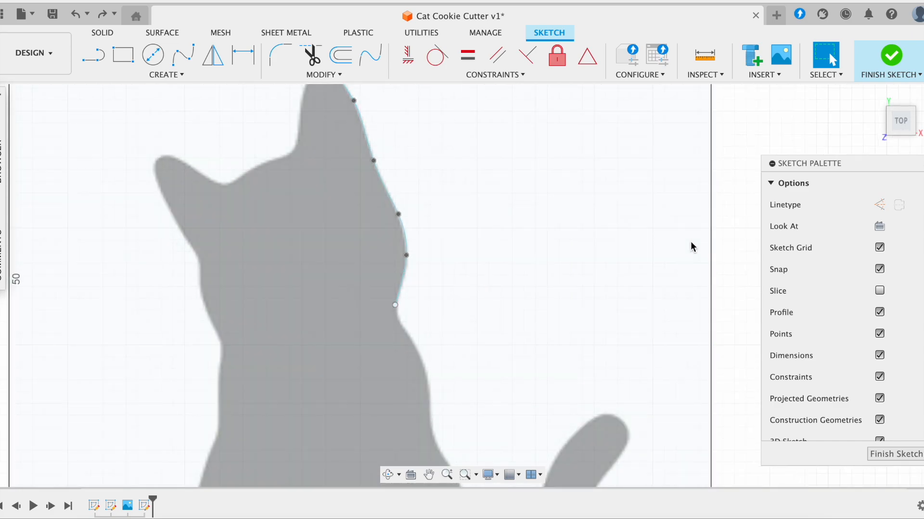
pyautogui.scroll(-5, 689, 241)
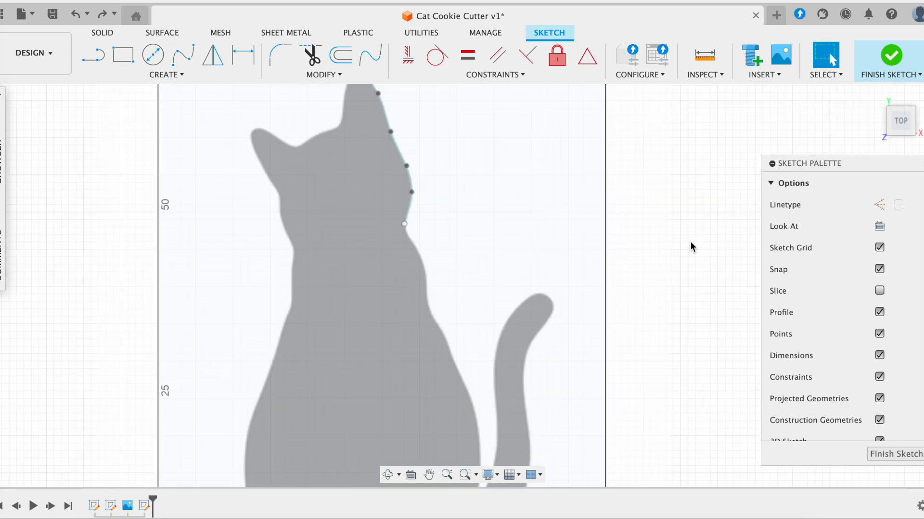
pyautogui.scroll(-3, 690, 241)
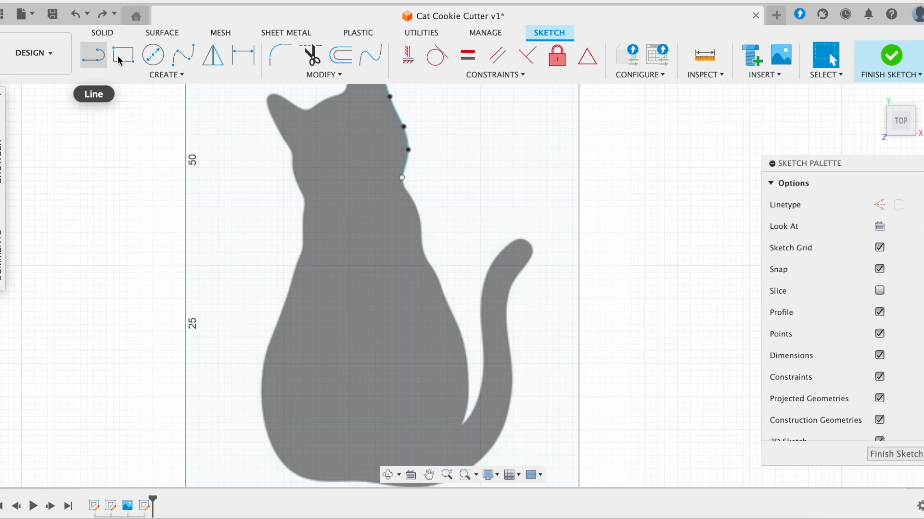
# - Start a new fit point spline at the neck spline's end and trace down the back
pyautogui.click(180, 57)
pyautogui.scroll(2, 406, 181)
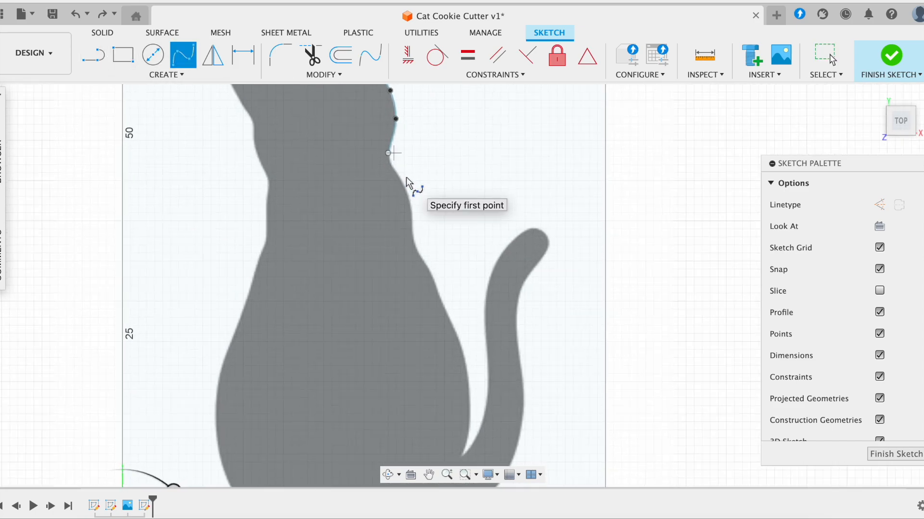
pyautogui.click(379, 214)
pyautogui.click(395, 249)
pyautogui.click(403, 296)
pyautogui.click(419, 336)
pyautogui.click(441, 379)
pyautogui.scroll(-5, 441, 379)
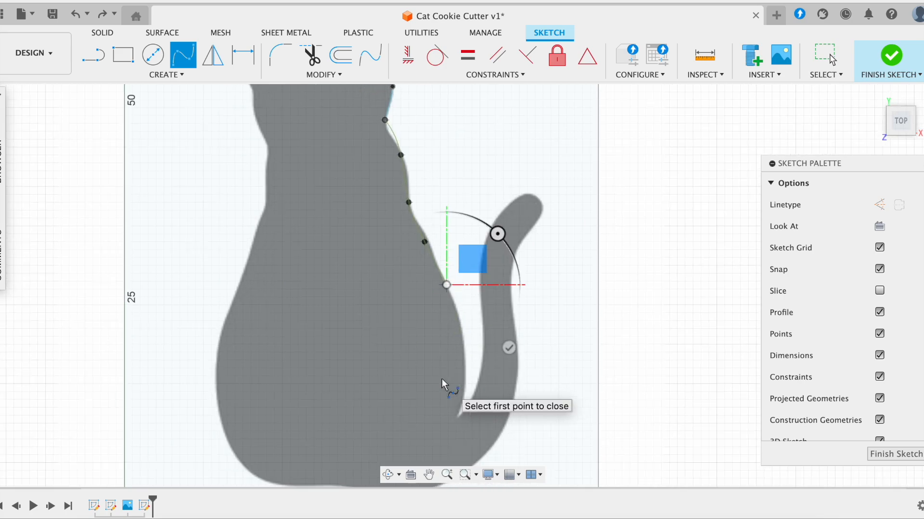
pyautogui.click(463, 350)
pyautogui.click(455, 414)
pyautogui.scroll(-3, 516, 418)
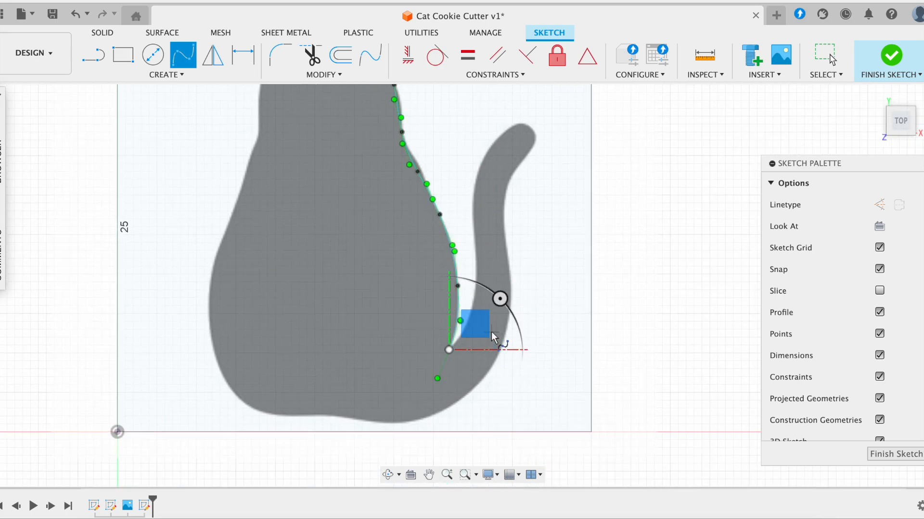
pyautogui.scroll(2, 492, 330)
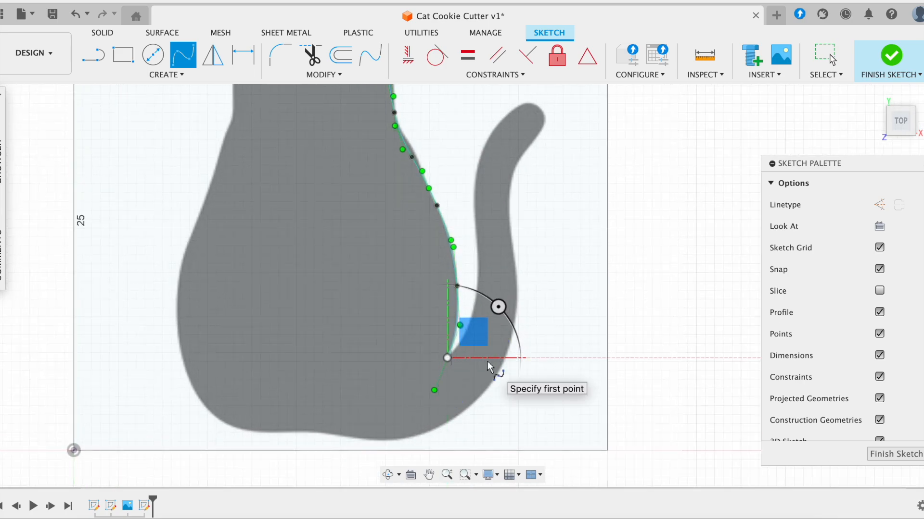
pyautogui.scroll(3, 486, 362)
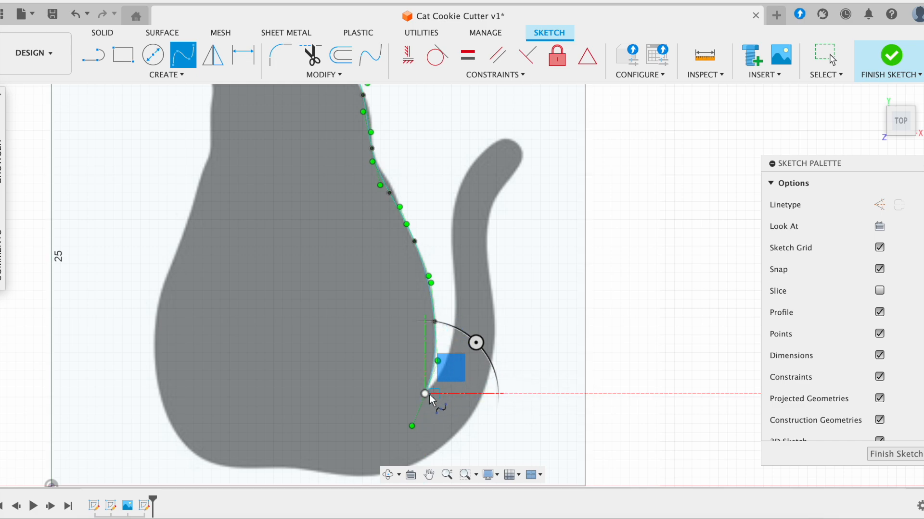
# - Continue the spline up the tail, around its curled tip, and down its right edge
pyautogui.click(451, 352)
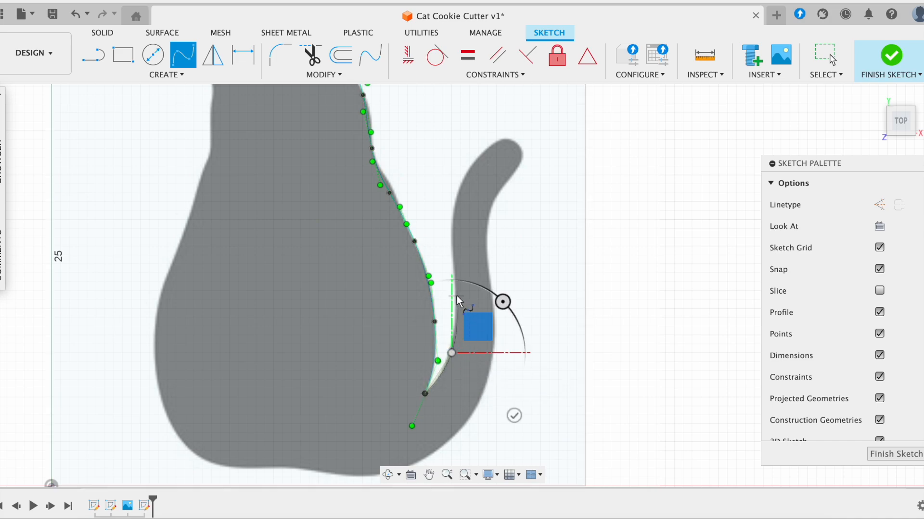
pyautogui.click(456, 296)
pyautogui.click(450, 233)
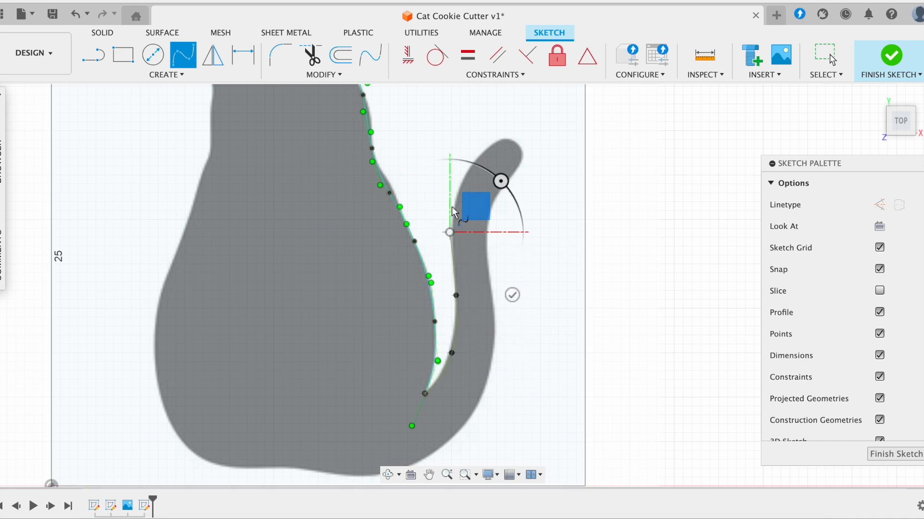
pyautogui.click(465, 179)
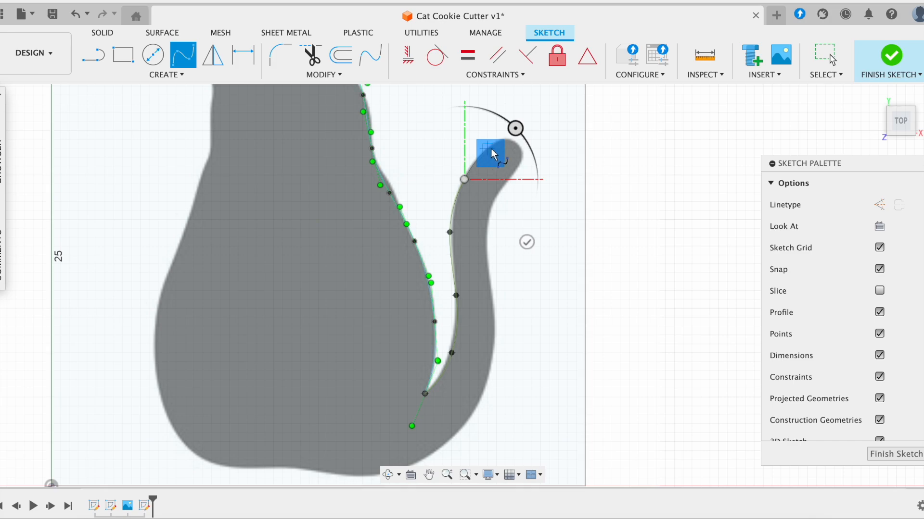
pyautogui.click(491, 147)
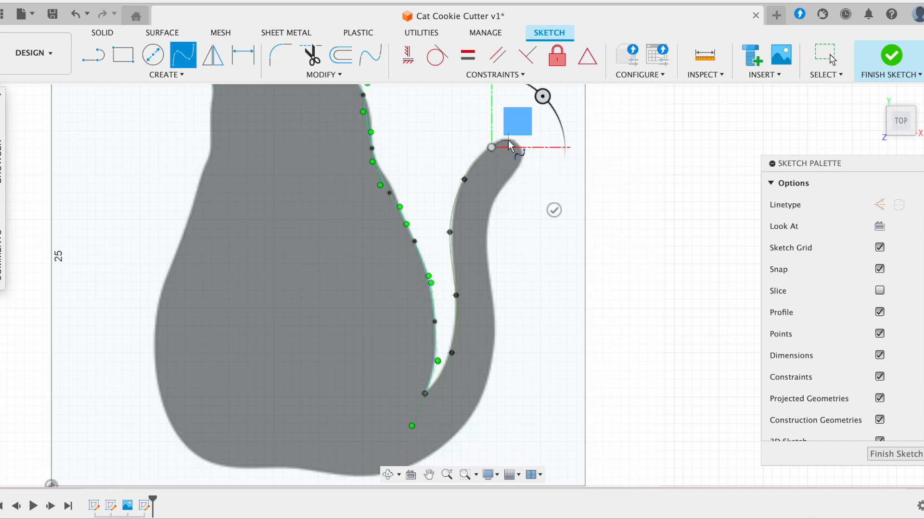
pyautogui.click(508, 140)
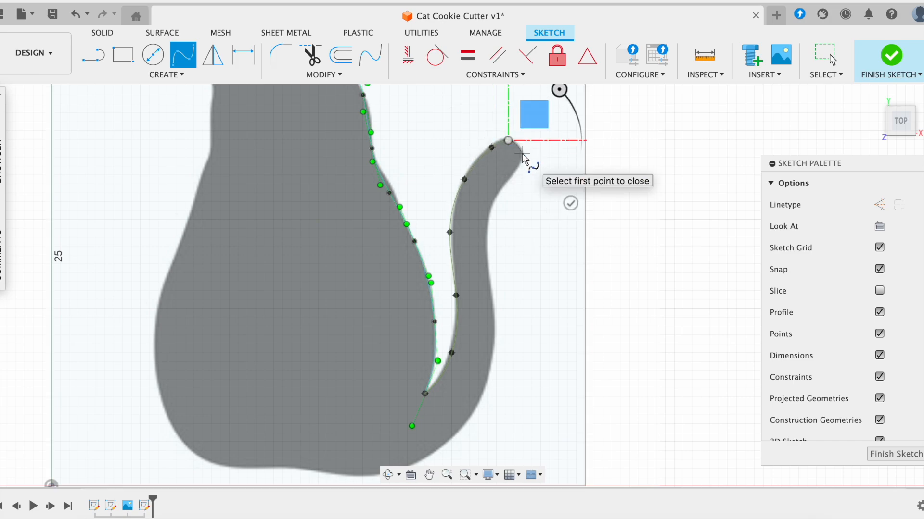
pyautogui.click(522, 153)
pyautogui.click(506, 179)
pyautogui.click(487, 220)
# - Extend the spline along the cat's bottom and up its left side
pyautogui.click(491, 302)
pyautogui.click(484, 392)
pyautogui.moveTo(387, 479); pyautogui.dragTo(409, 412, button='middle')
pyautogui.click(418, 402)
pyautogui.click(320, 400)
pyautogui.click(248, 395)
pyautogui.scroll(5, 192, 336)
pyautogui.click(184, 303)
pyautogui.click(235, 217)
pyautogui.moveTo(232, 218); pyautogui.dragTo(181, 274, button='middle')
# - Close the outline spline and clear the profile selection
pyautogui.click(237, 368)
pyautogui.moveTo(197, 345); pyautogui.dragTo(243, 284, button='middle')
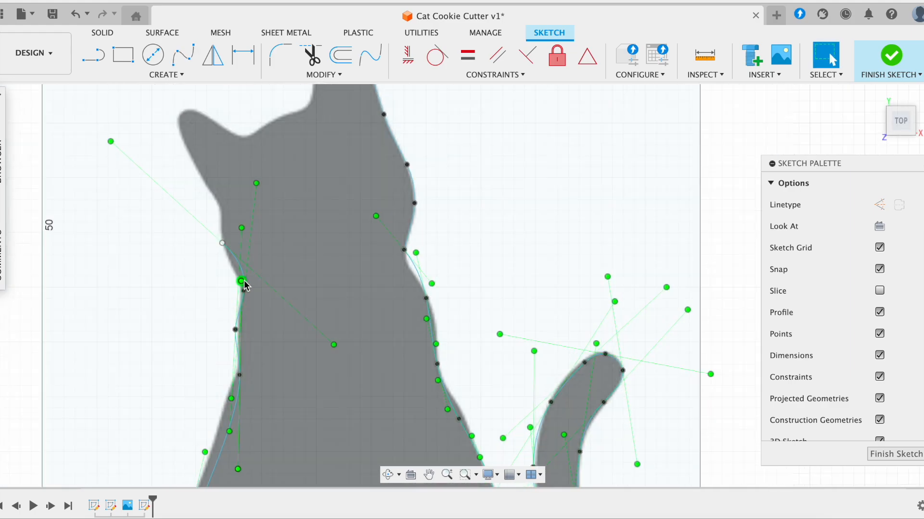
pyautogui.click(699, 164)
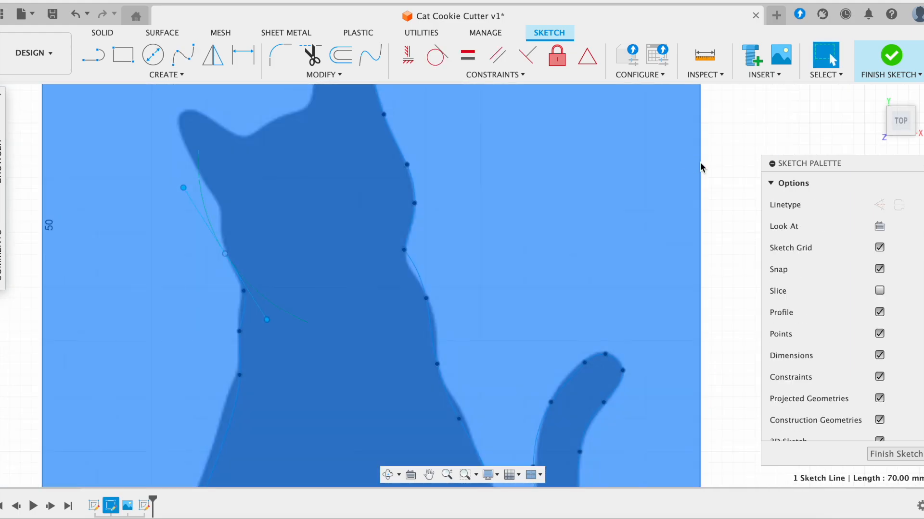
pyautogui.press('Escape')
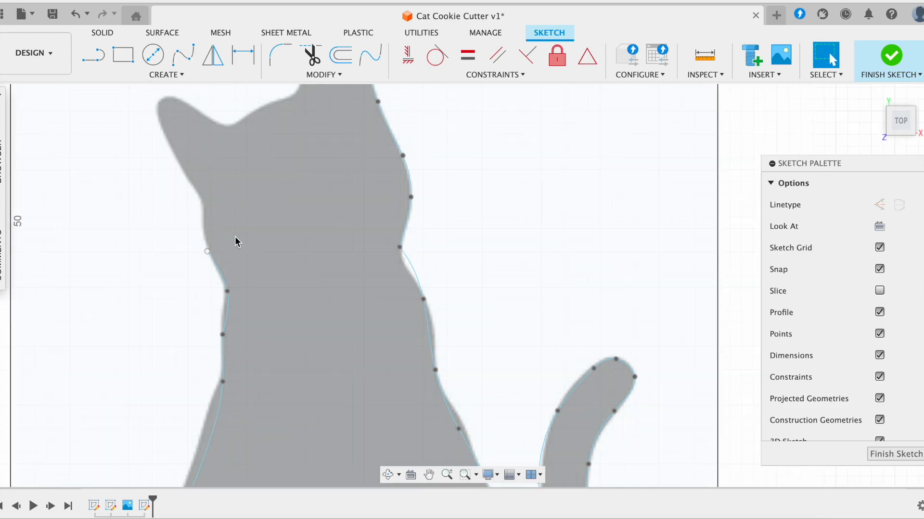
pyautogui.scroll(2, 235, 241)
# - Start a new fit point spline up the cat's left edge and along the ear
pyautogui.press('Return')
pyautogui.click(251, 268)
pyautogui.click(243, 216)
pyautogui.click(220, 164)
pyautogui.click(196, 115)
pyautogui.click(202, 95)
pyautogui.click(229, 101)
pyautogui.click(273, 127)
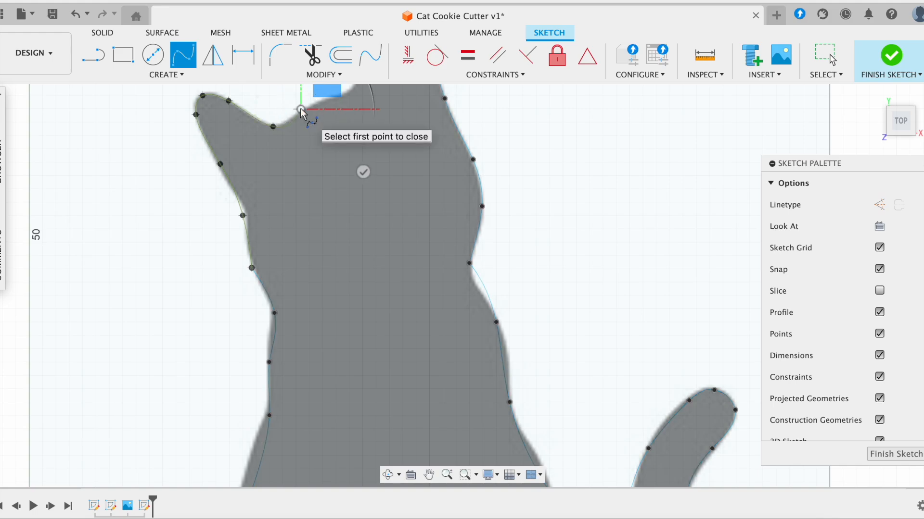
# - Continue the spline up the head to the ear tip, then finish it and exit the spline tool
pyautogui.click(301, 109)
pyautogui.moveTo(300, 108); pyautogui.dragTo(256, 208, button='middle')
pyautogui.click(302, 192)
pyautogui.click(319, 168)
pyautogui.click(319, 118)
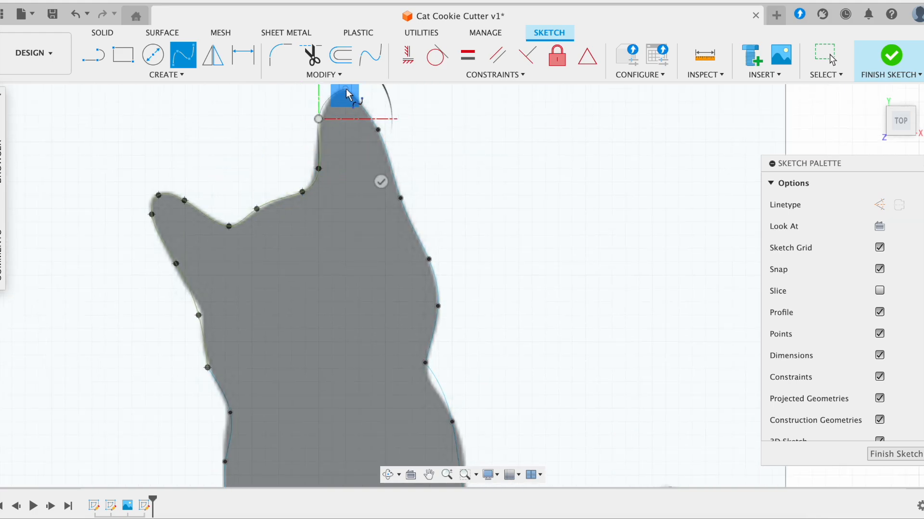
pyautogui.press('Return')
pyautogui.scroll(-1, 413, 139)
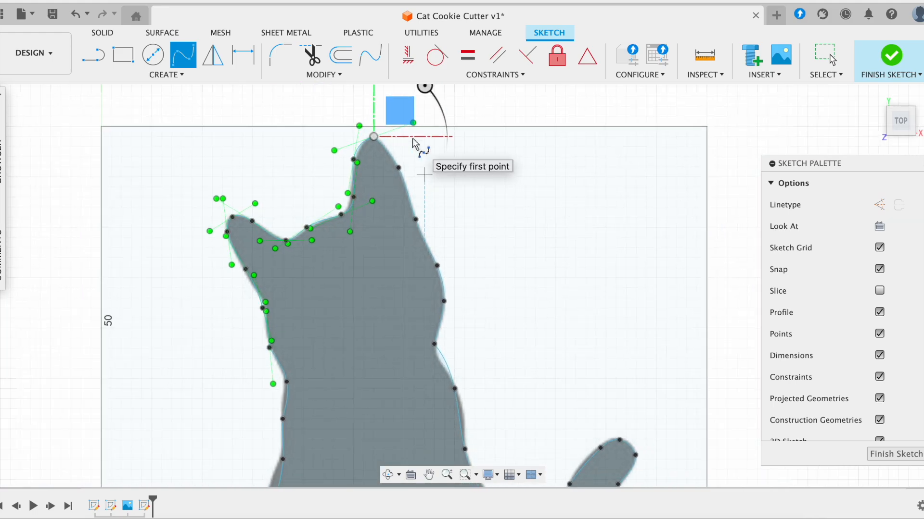
pyautogui.press('Escape')
pyautogui.scroll(3, 355, 123)
# - Select the neck and tail fit points and steepen the tail point's tangent
pyautogui.scroll(-3, 355, 123)
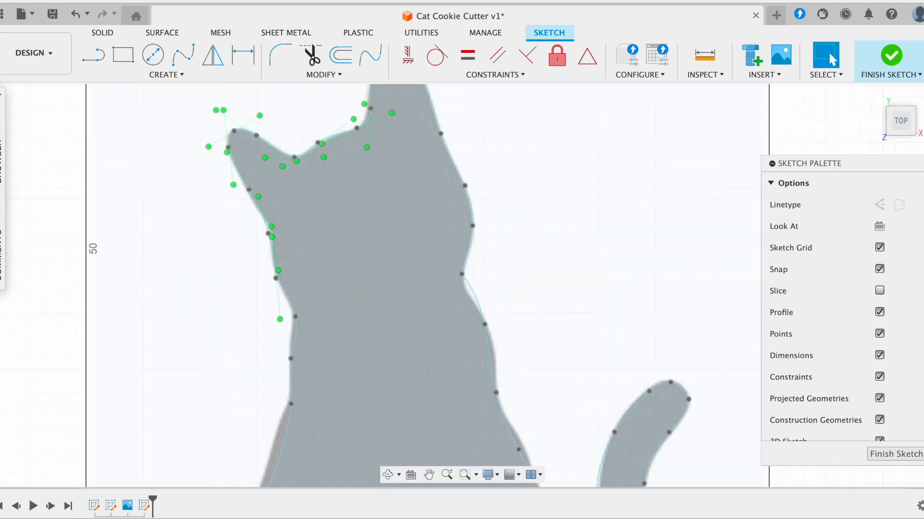
pyautogui.scroll(3, 397, 206)
pyautogui.click(395, 206)
pyautogui.click(404, 245)
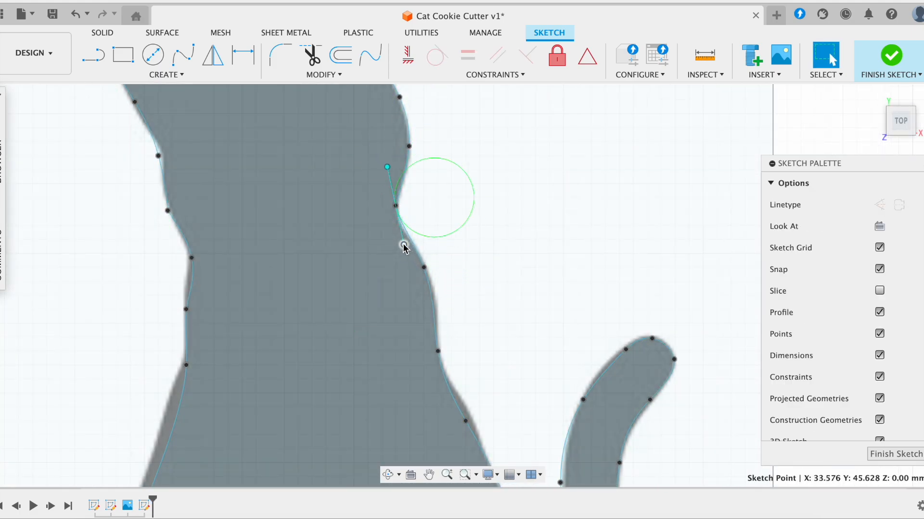
pyautogui.scroll(-3, 409, 231)
pyautogui.click(417, 215)
pyautogui.scroll(-5, 429, 268)
pyautogui.scroll(-5, 481, 286)
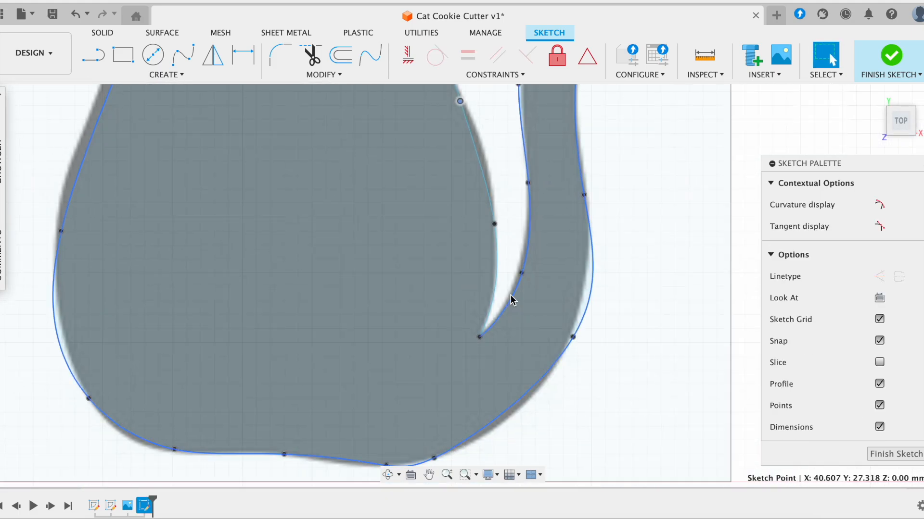
pyautogui.scroll(2, 558, 316)
pyautogui.click(558, 316)
pyautogui.scroll(3, 624, 278)
pyautogui.moveTo(624, 275); pyautogui.dragTo(608, 269)
pyautogui.scroll(-3, 608, 270)
pyautogui.scroll(1, 598, 207)
pyautogui.scroll(2, 503, 292)
# - Move the inner tail, bottom and lower-left fit points, and angle the head-edge tangent
pyautogui.moveTo(534, 306); pyautogui.dragTo(529, 310)
pyautogui.moveTo(433, 451); pyautogui.dragTo(404, 449)
pyautogui.moveTo(274, 438); pyautogui.dragTo(268, 439)
pyautogui.scroll(5, 262, 313)
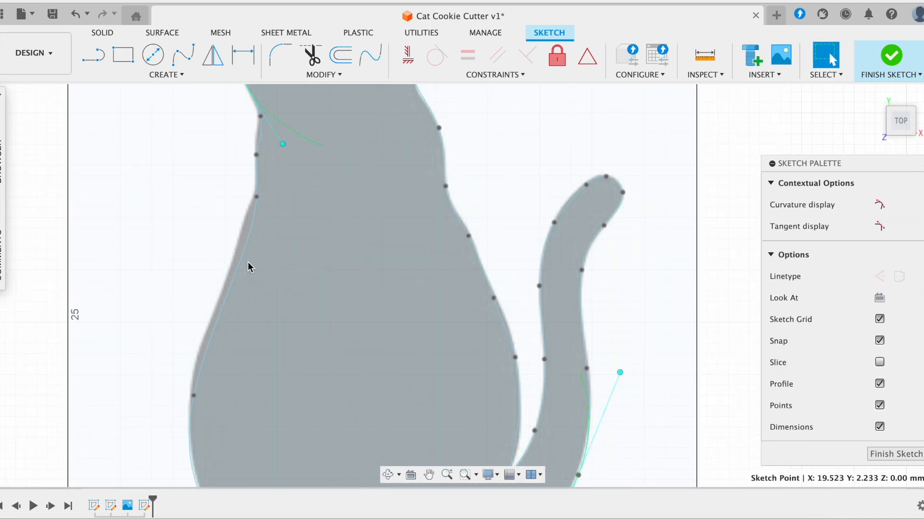
pyautogui.click(249, 198)
pyautogui.moveTo(269, 108); pyautogui.dragTo(283, 138)
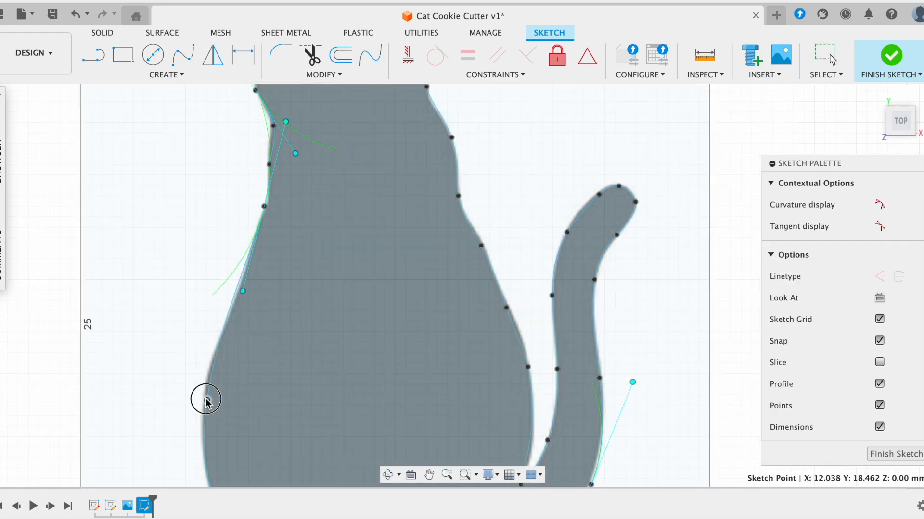
pyautogui.scroll(2, 268, 283)
pyautogui.scroll(2, 224, 353)
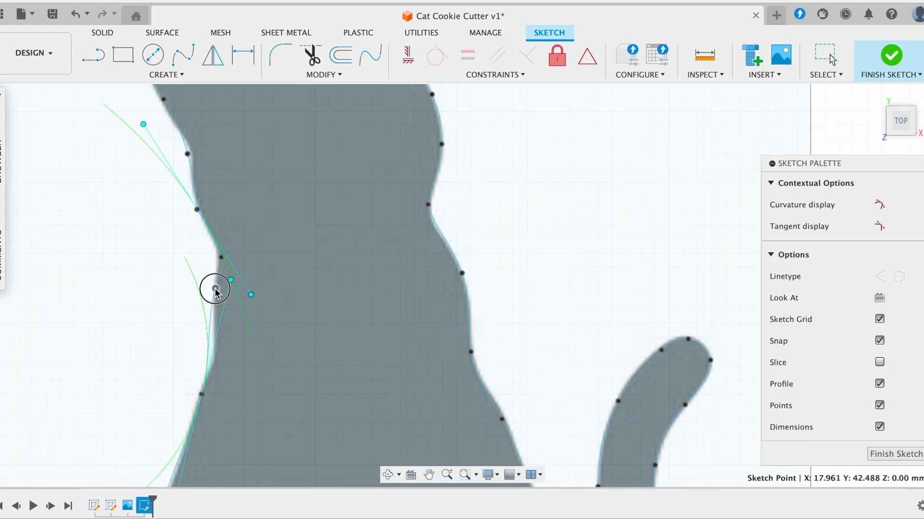
# - Swing a left-edge fit point's tangent up-left to smooth the cat's left side
pyautogui.click(212, 335)
pyautogui.click(208, 335)
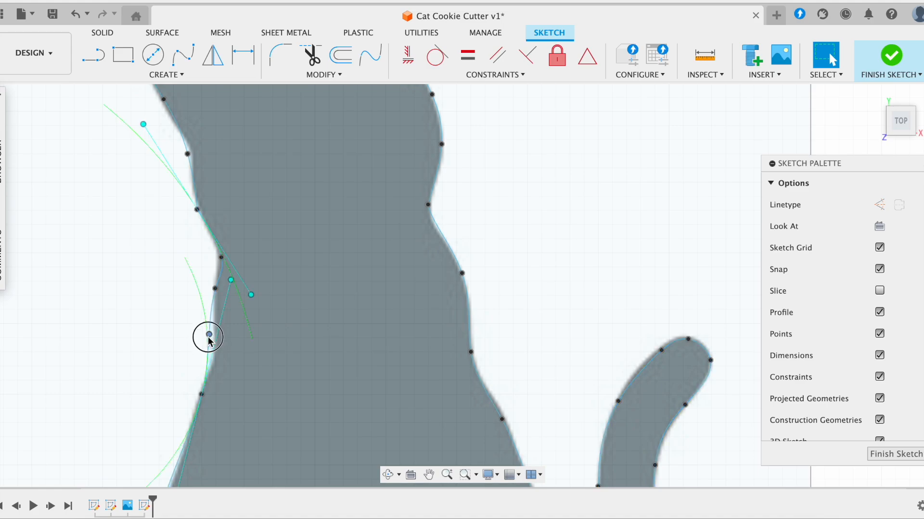
pyautogui.moveTo(184, 149); pyautogui.dragTo(202, 231, button='middle')
pyautogui.click(208, 234)
pyautogui.click(216, 291)
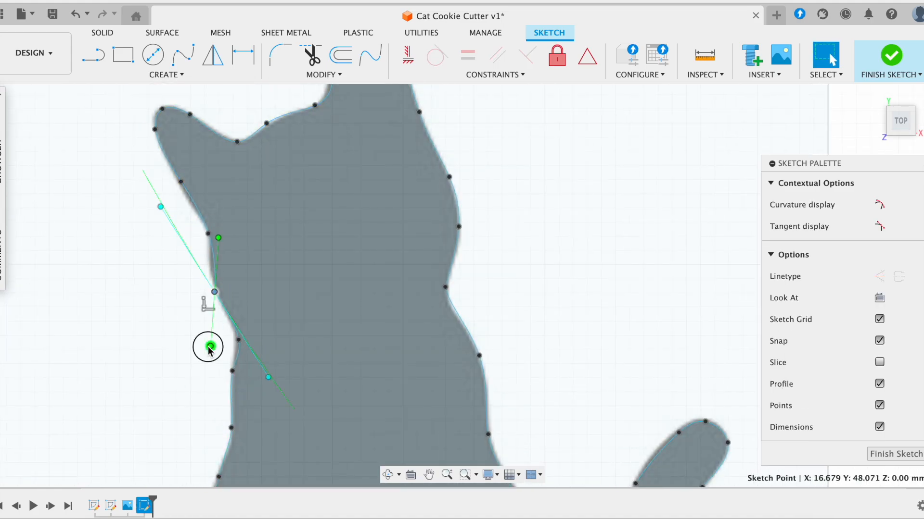
pyautogui.scroll(2, 212, 332)
pyautogui.moveTo(203, 243); pyautogui.dragTo(126, 194)
# - Check the ear-tip fit point, then clear the selection on the outline
pyautogui.scroll(-5, 208, 232)
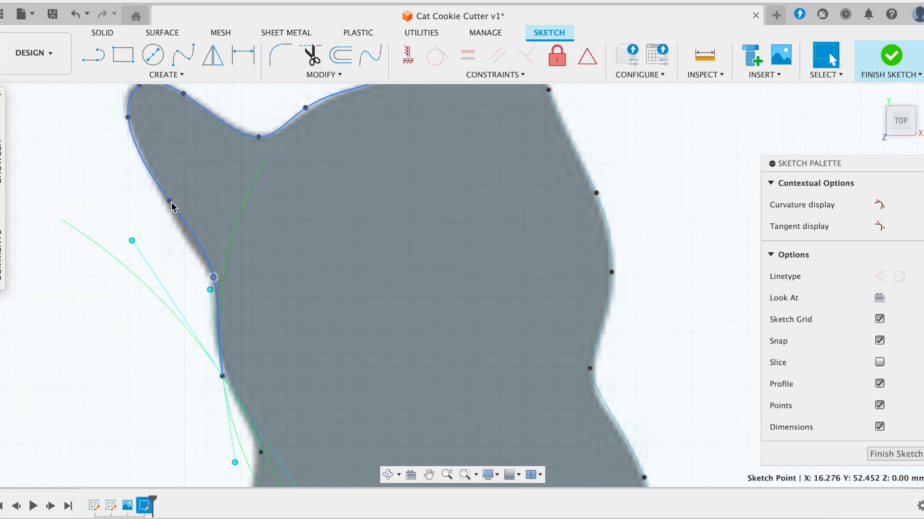
pyautogui.scroll(3, 502, 164)
pyautogui.scroll(1, 501, 163)
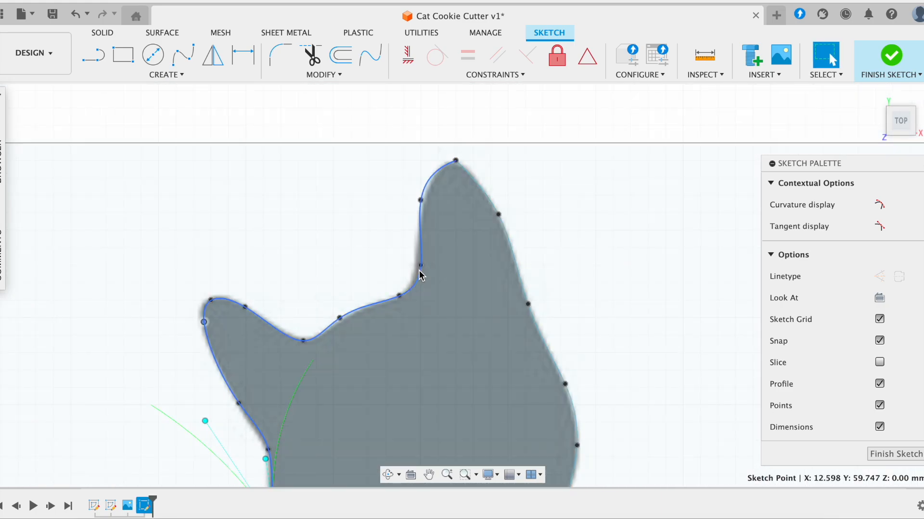
pyautogui.click(455, 160)
pyautogui.press('Escape')
pyautogui.scroll(-4, 461, 163)
pyautogui.scroll(-2, 461, 162)
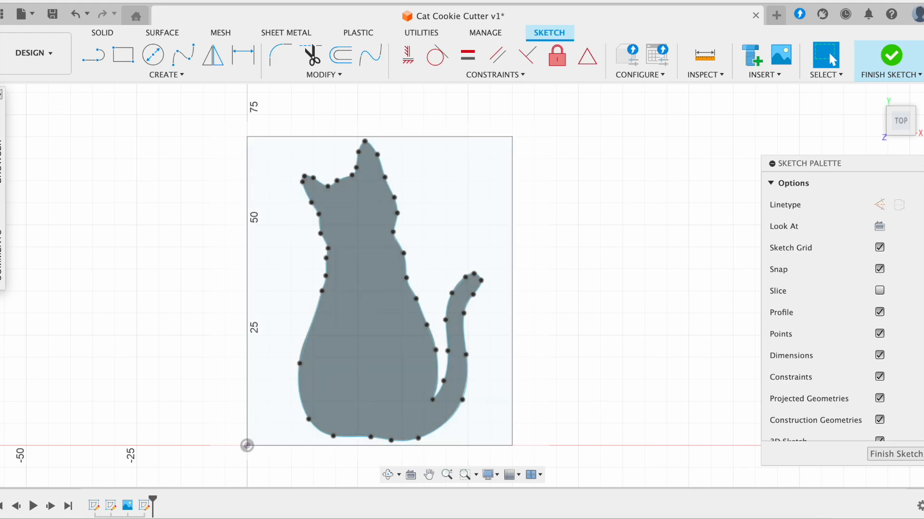
# - Expand Canvases in the Browser and hide the cat reference image
pyautogui.click(1, 100)
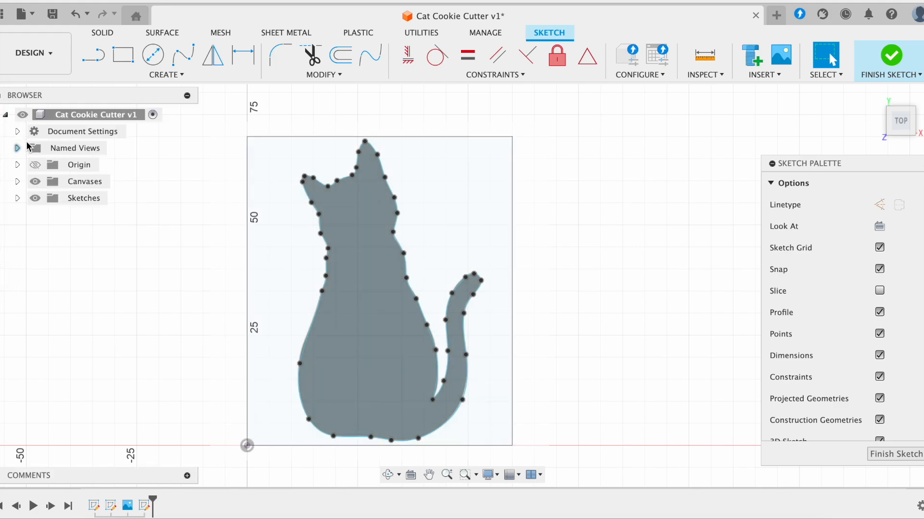
pyautogui.click(17, 182)
pyautogui.click(50, 198)
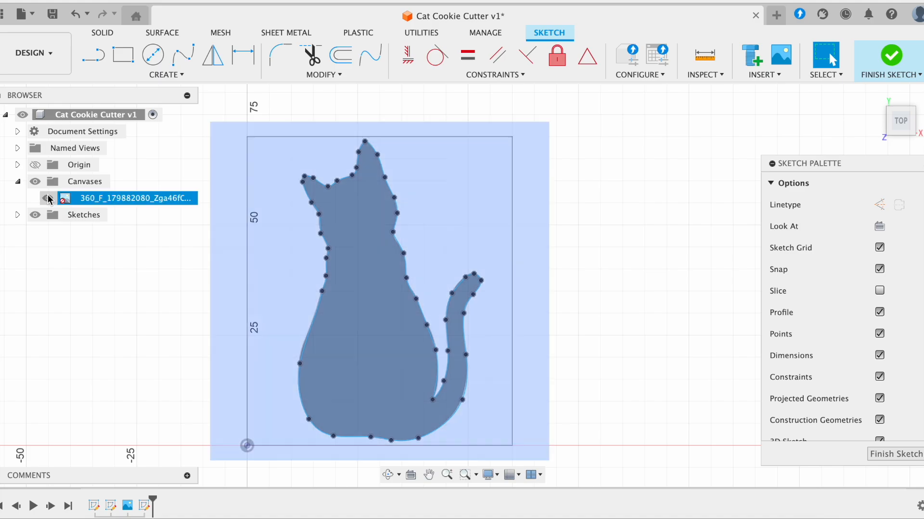
pyautogui.click(47, 198)
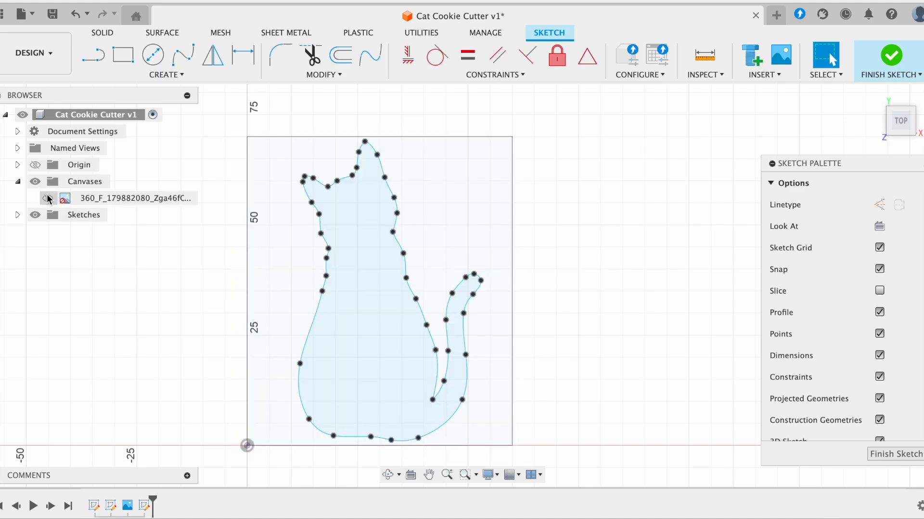
# - Toggle the cat image on and off to compare, leaving it hidden
pyautogui.click(48, 198)
pyautogui.click(47, 197)
pyautogui.click(48, 198)
pyautogui.click(48, 198)
pyautogui.click(48, 198)
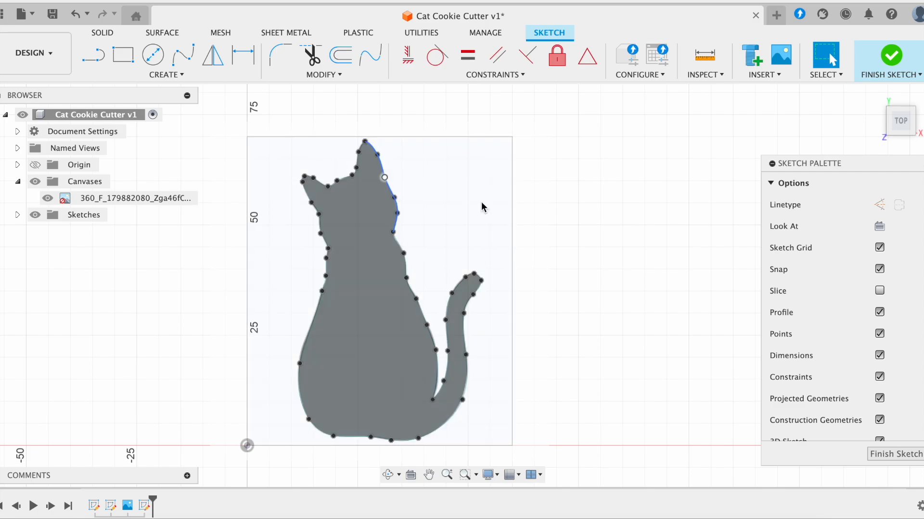
pyautogui.click(45, 199)
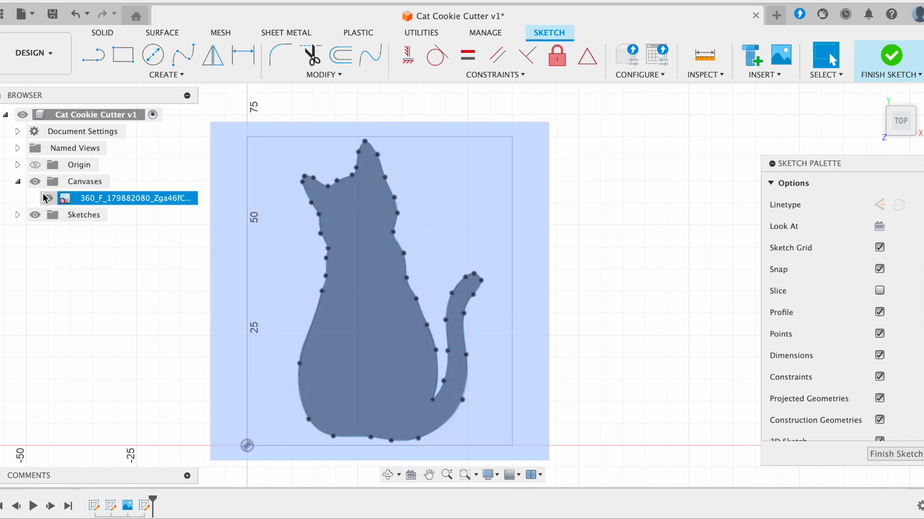
pyautogui.click(47, 198)
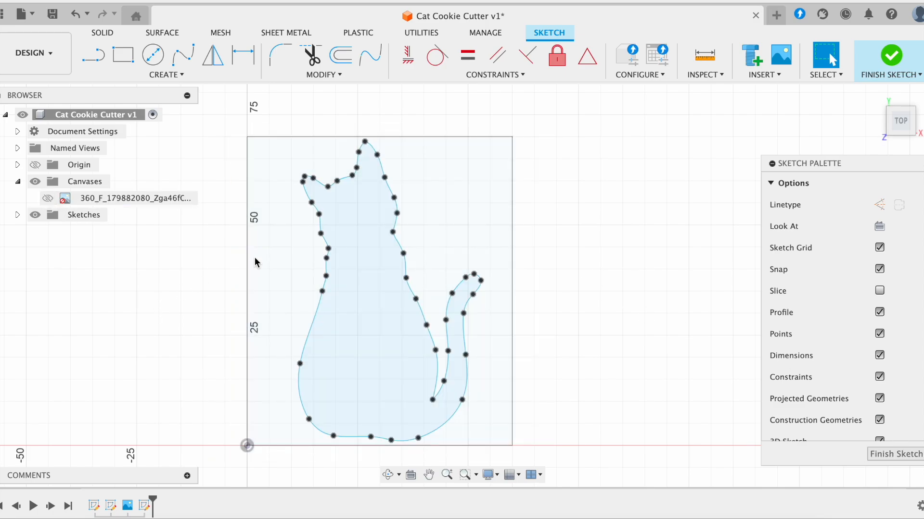
pyautogui.scroll(1, 446, 184)
pyautogui.scroll(2, 446, 185)
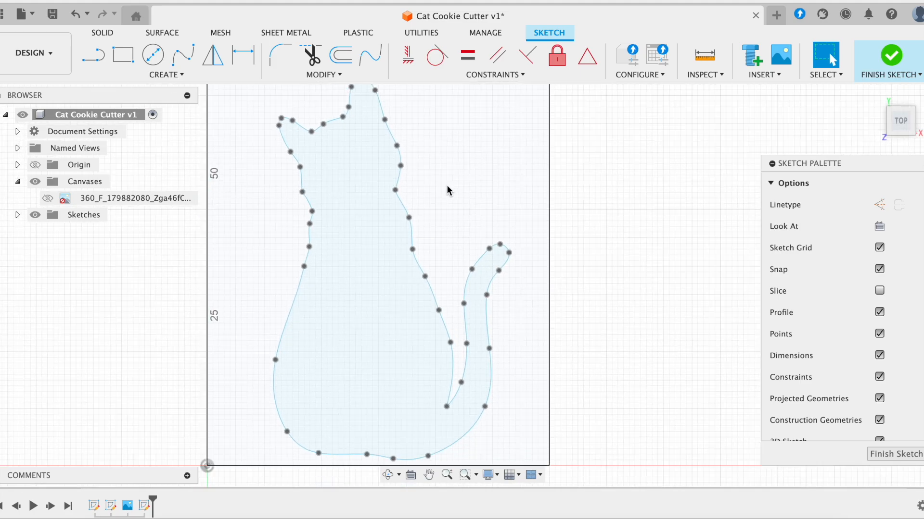
pyautogui.scroll(1, 447, 191)
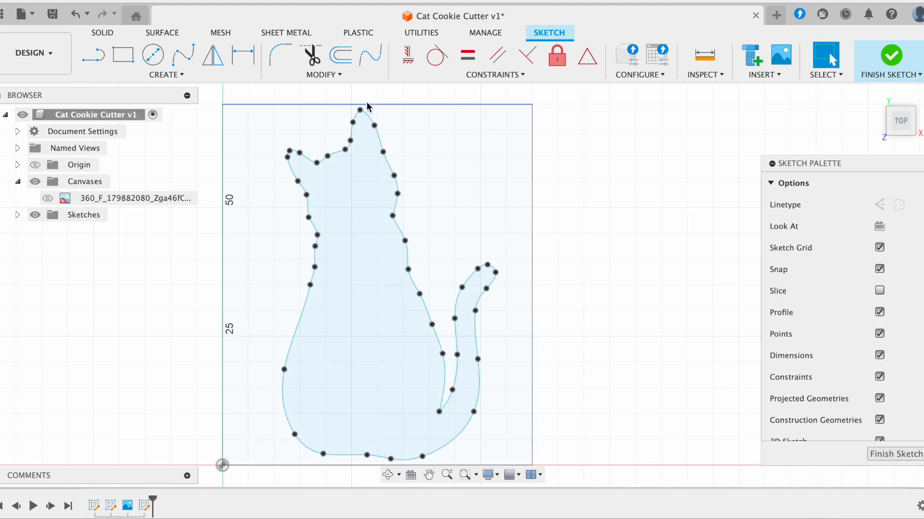
# - Offset the cat outline by 1.2 mm toward the outside
pyautogui.click(341, 57)
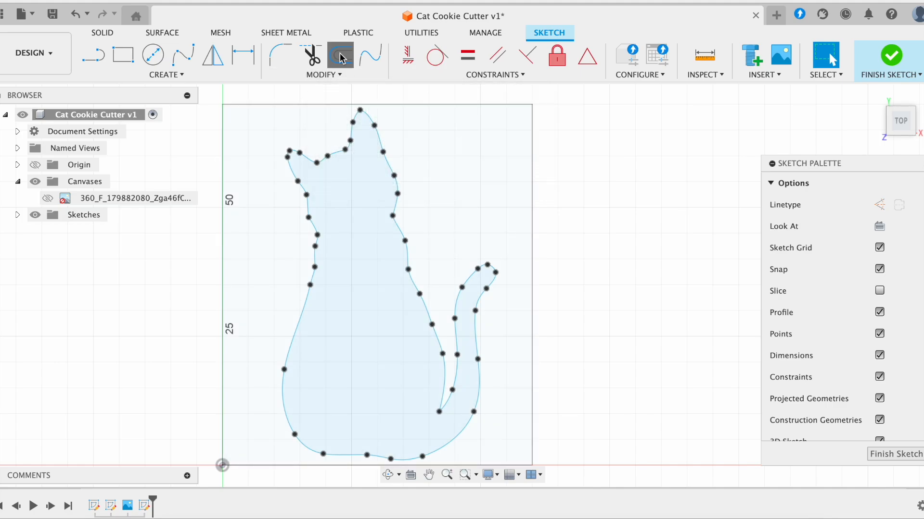
pyautogui.click(391, 167)
pyautogui.scroll(2, 437, 141)
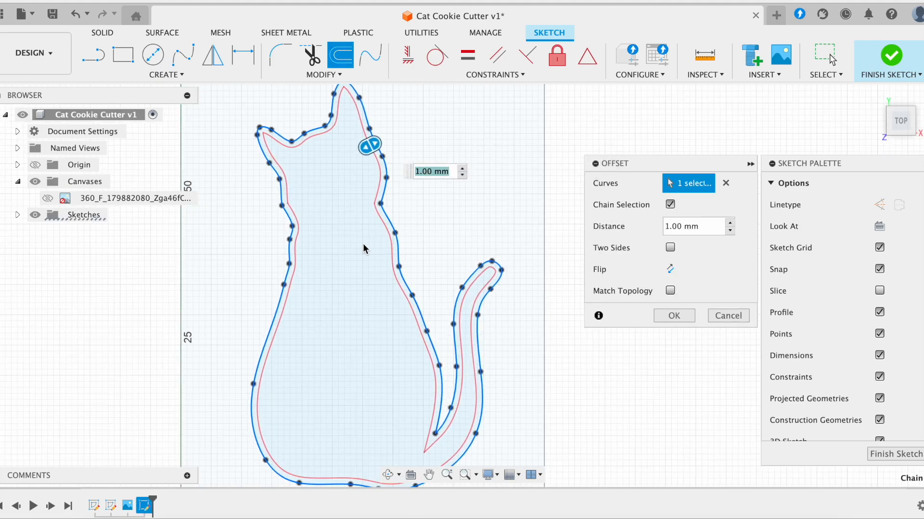
pyautogui.moveTo(377, 148); pyautogui.dragTo(391, 143)
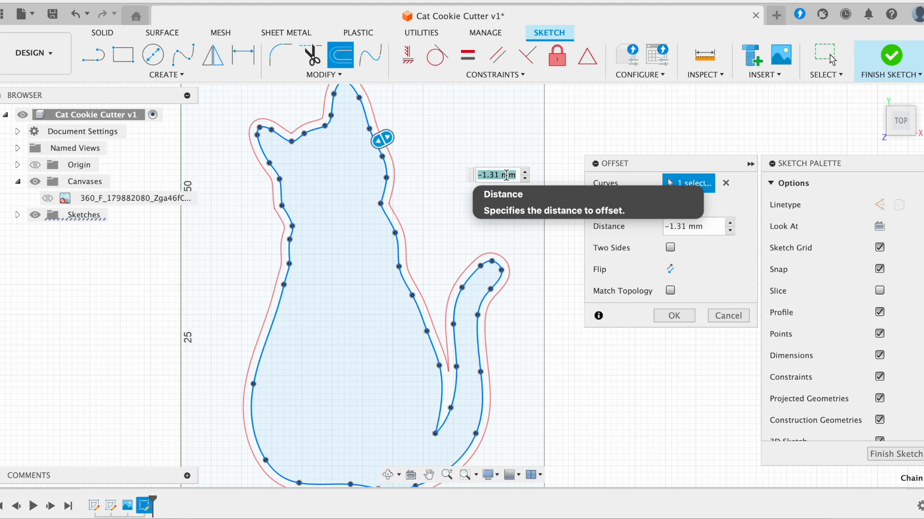
pyautogui.scroll(-3, 459, 286)
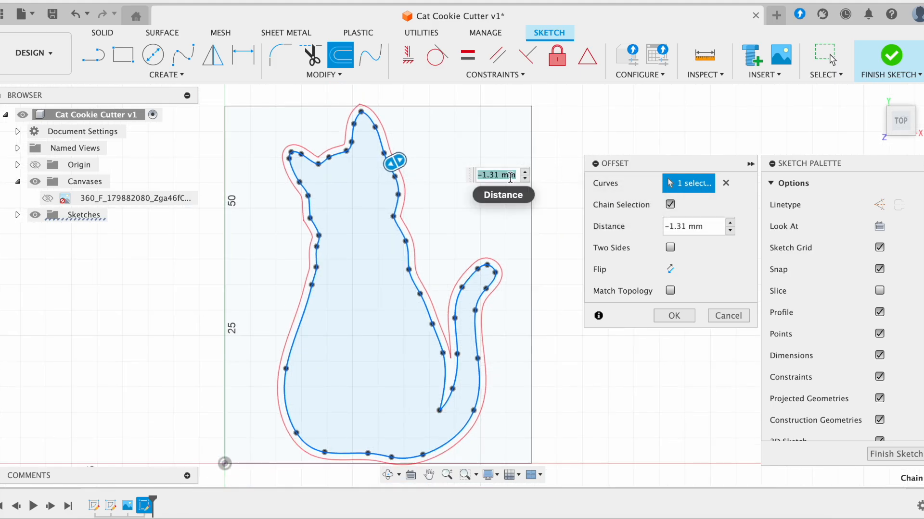
pyautogui.tripleClick(507, 175)
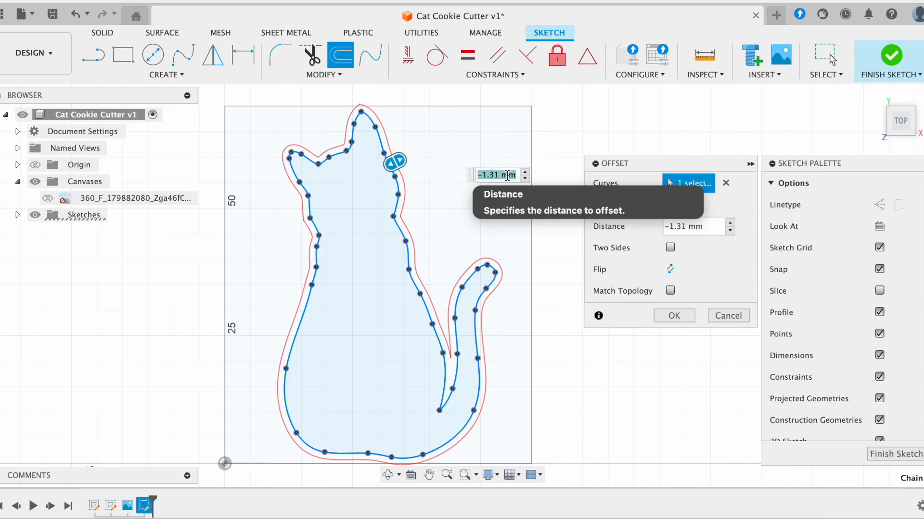
pyautogui.write('1.2')
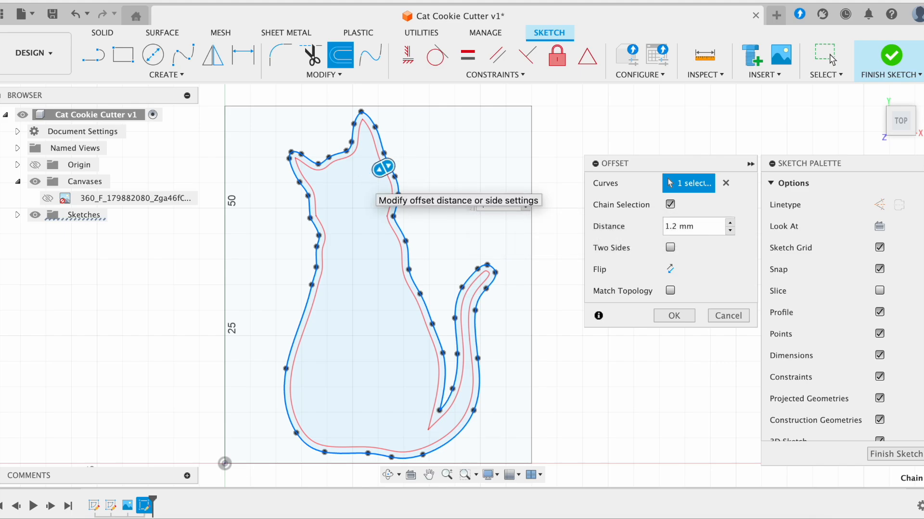
pyautogui.click(384, 168)
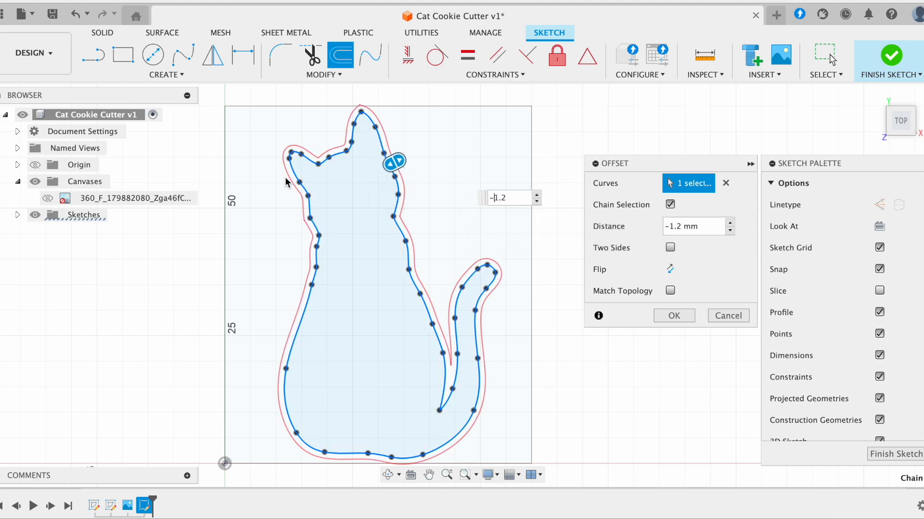
# - Confirm the 1.2 mm offset, move the 1.20 dimension aside, and finish the sketch
pyautogui.scroll(-2, 275, 400)
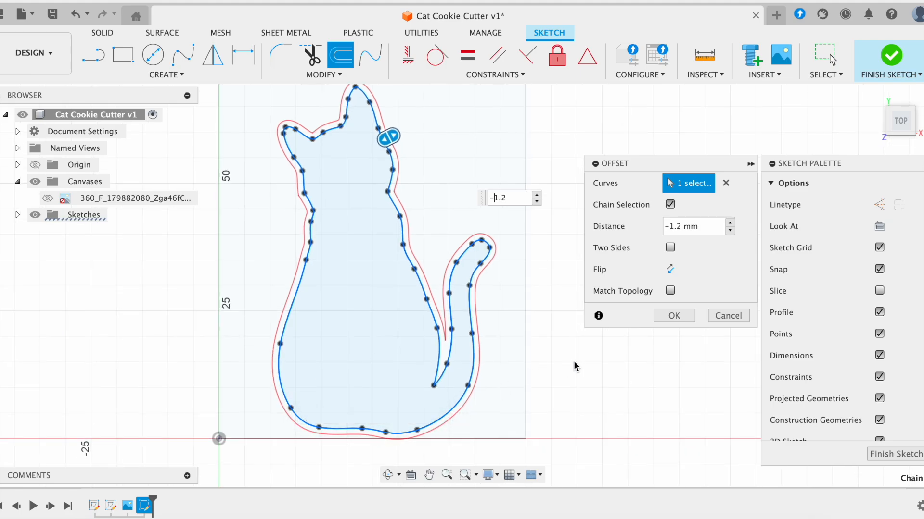
pyautogui.scroll(1, 574, 362)
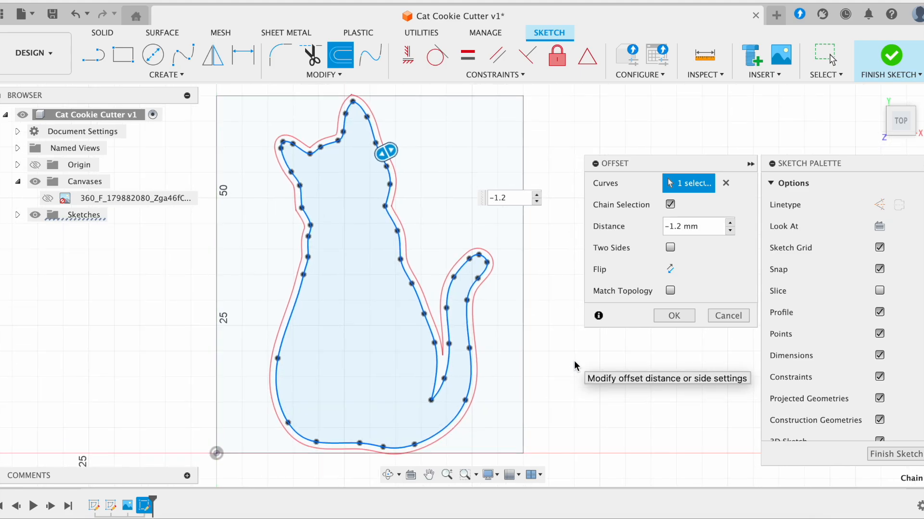
pyautogui.click(670, 272)
pyautogui.click(671, 272)
pyautogui.click(675, 317)
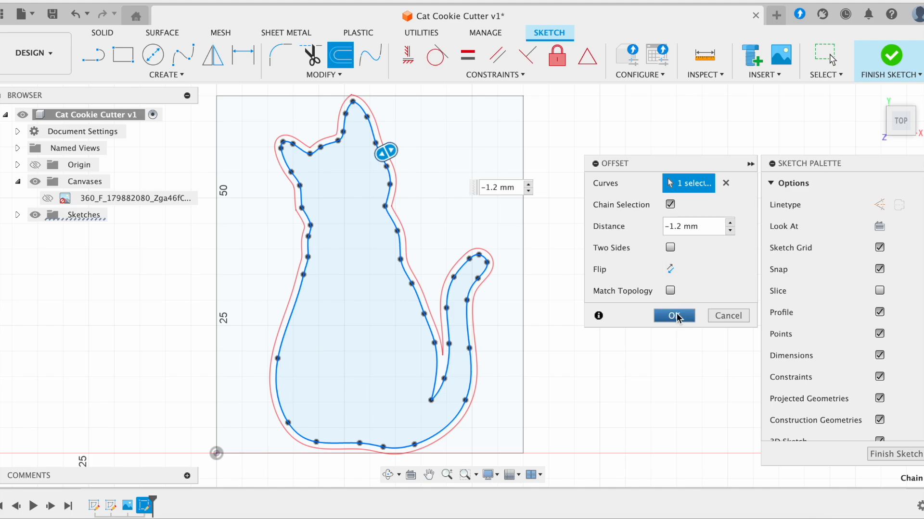
pyautogui.scroll(1, 439, 219)
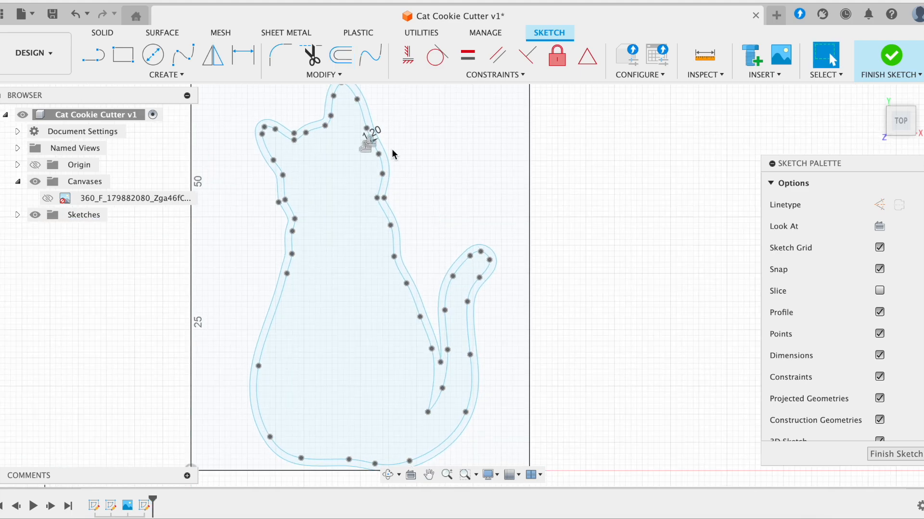
pyautogui.moveTo(380, 130); pyautogui.dragTo(404, 131)
pyautogui.scroll(-1, 499, 195)
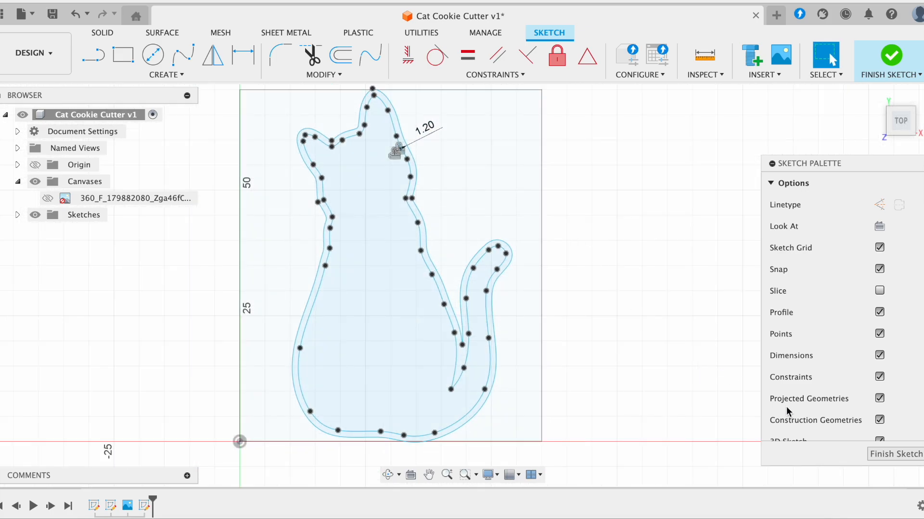
pyautogui.click(882, 455)
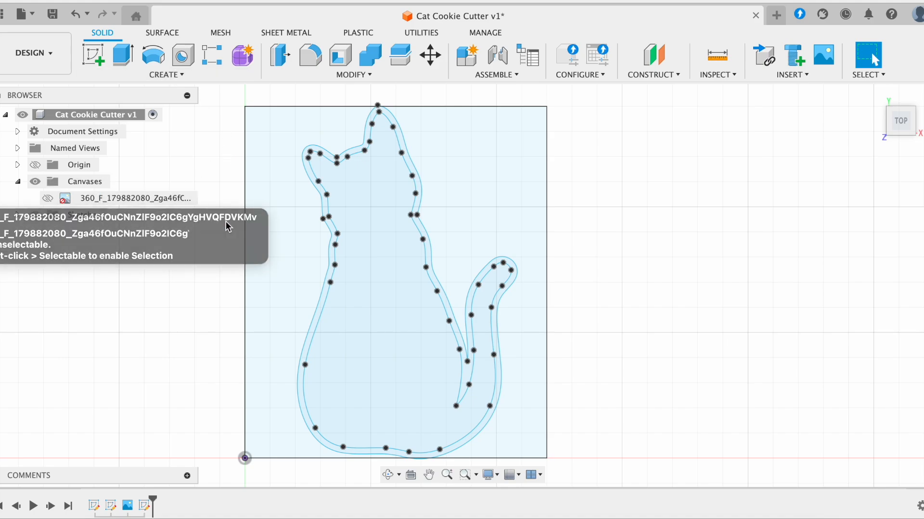
# - In the Sketches list, hide Sketch2 with its rectangle and Sketch3
pyautogui.click(277, 253)
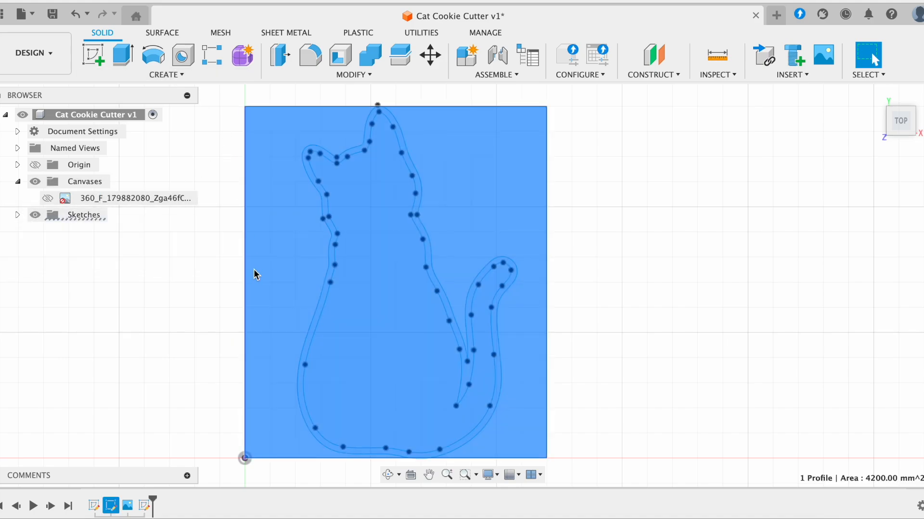
pyautogui.click(216, 331)
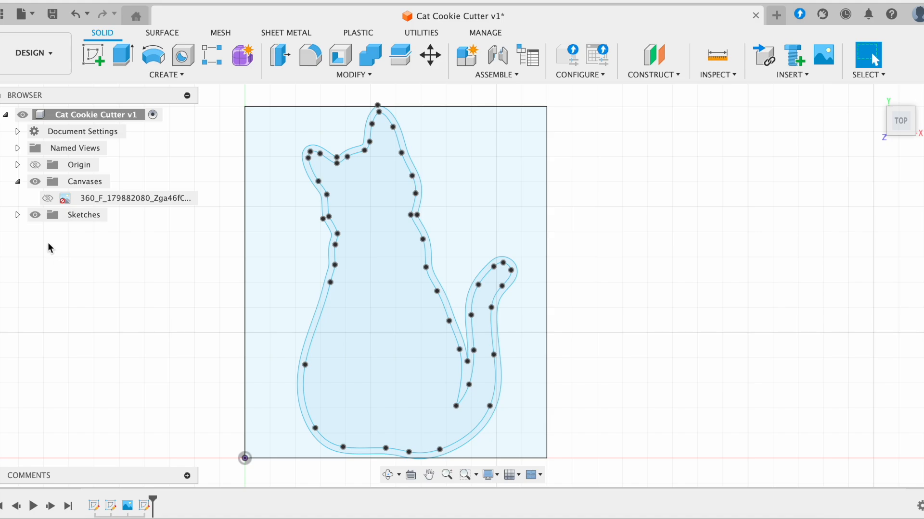
pyautogui.click(18, 215)
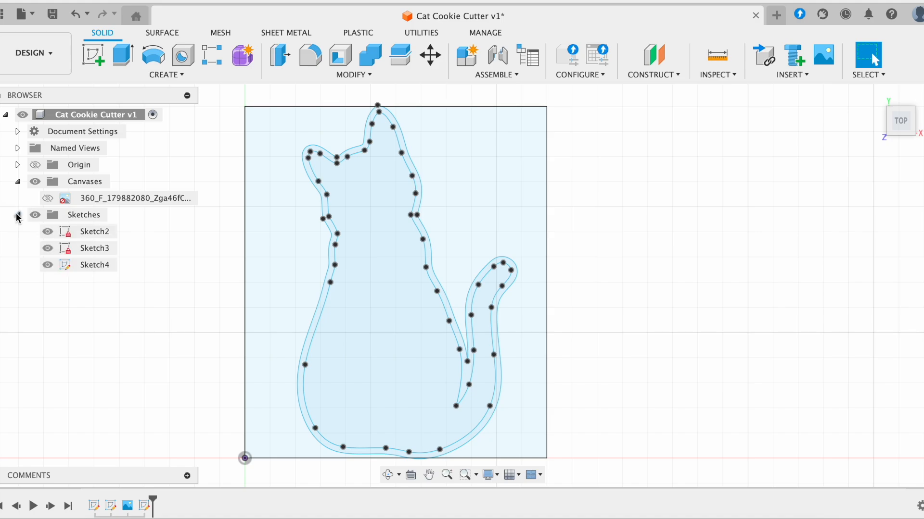
pyautogui.click(48, 232)
pyautogui.click(47, 248)
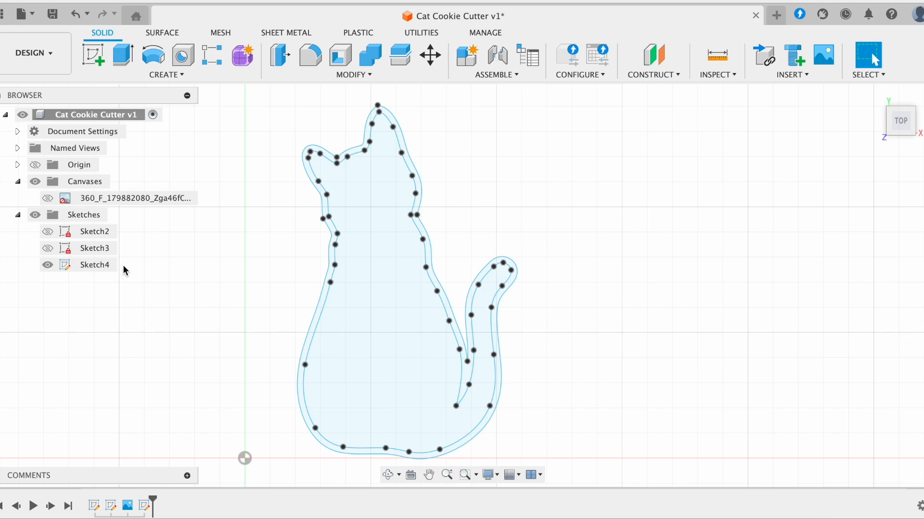
pyautogui.scroll(-2, 206, 237)
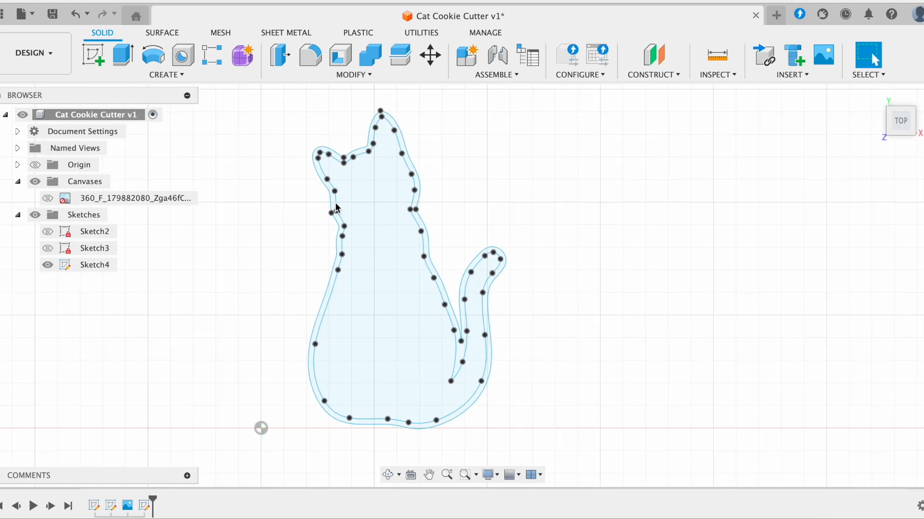
pyautogui.click(100, 234)
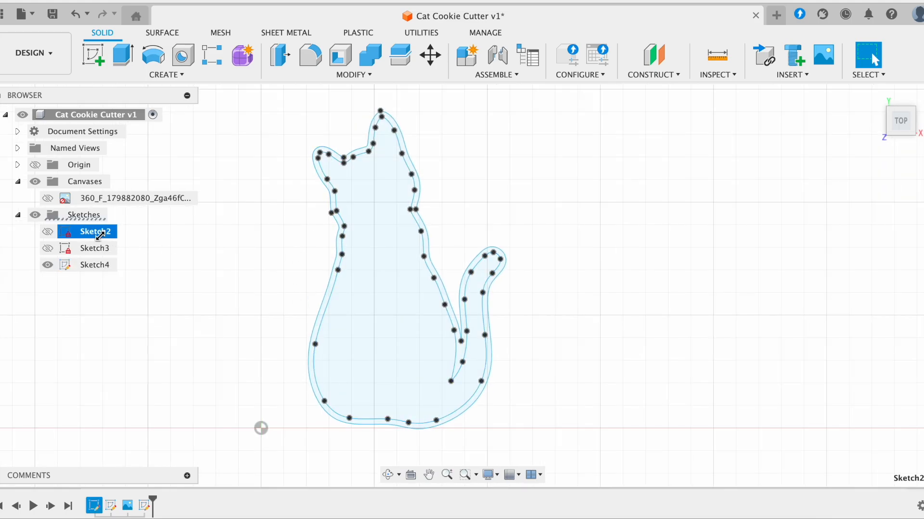
pyautogui.click(152, 240)
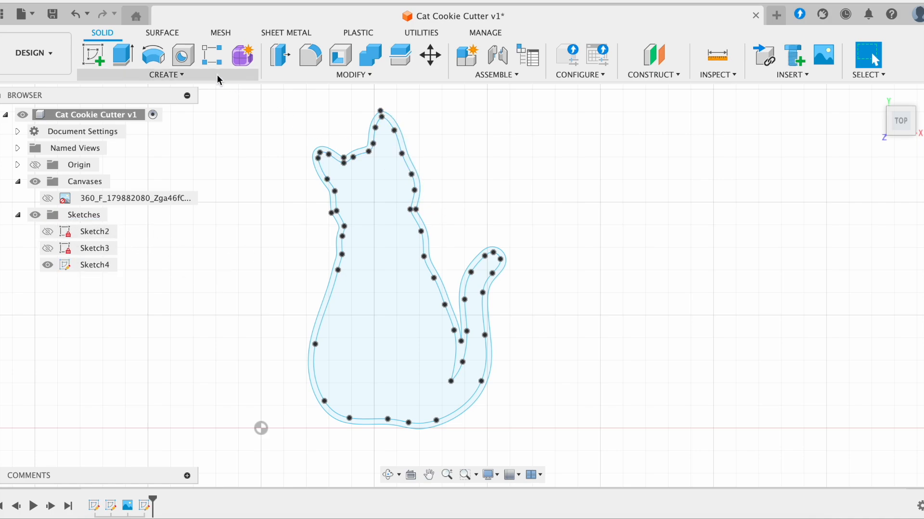
# - Extrude the 1.2 mm cat wall band 20 mm as a new body
pyautogui.click(121, 57)
pyautogui.scroll(3, 443, 202)
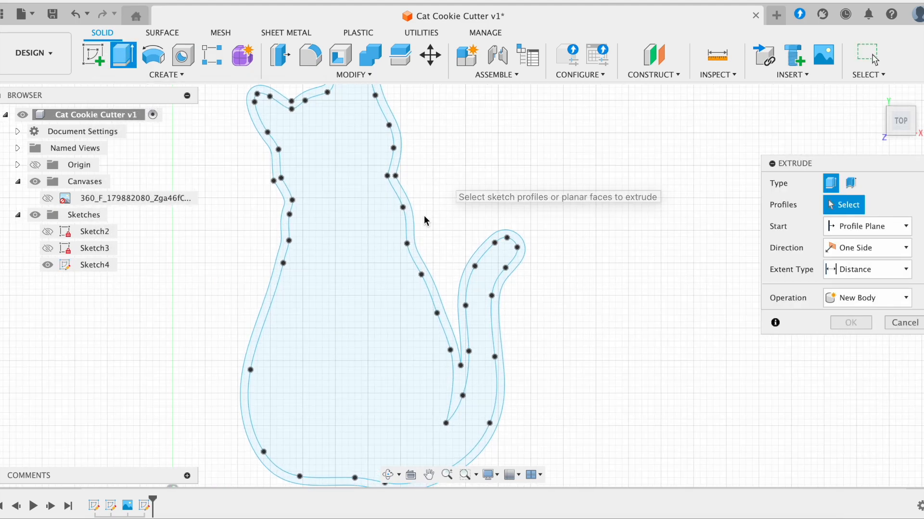
pyautogui.scroll(3, 411, 230)
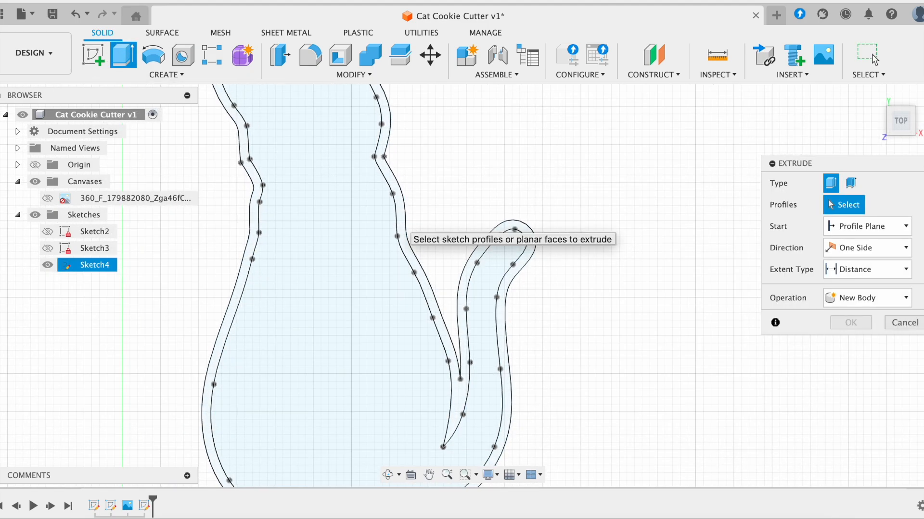
pyautogui.click(402, 227)
pyautogui.scroll(-3, 404, 227)
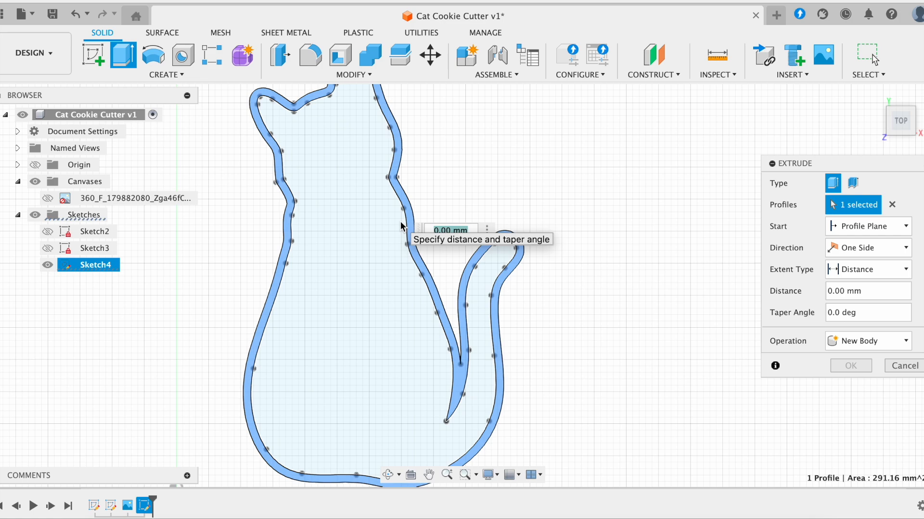
pyautogui.keyDown('shift'); pyautogui.moveTo(612, 242); pyautogui.dragTo(554, 304, button='middle'); pyautogui.keyUp('shift')
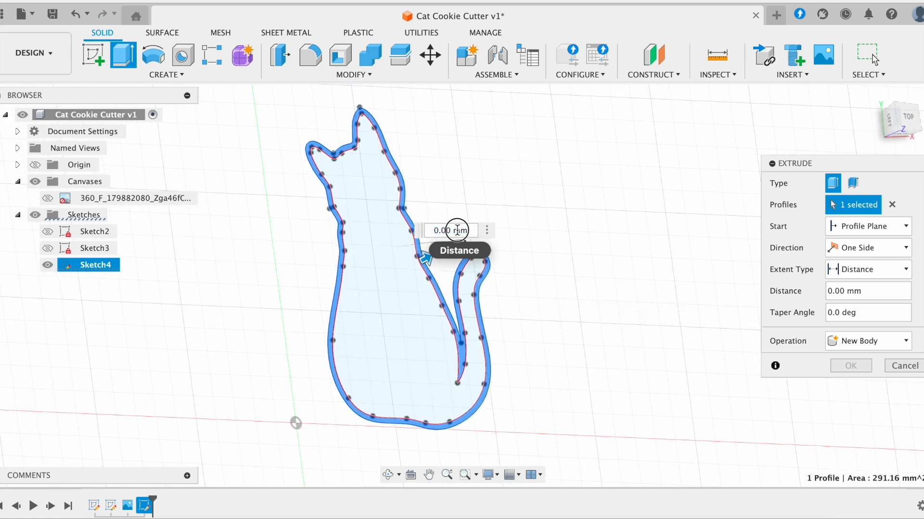
pyautogui.write('20')
pyautogui.keyDown('shift'); pyautogui.scroll(-5, 540, 345); pyautogui.keyUp('shift')
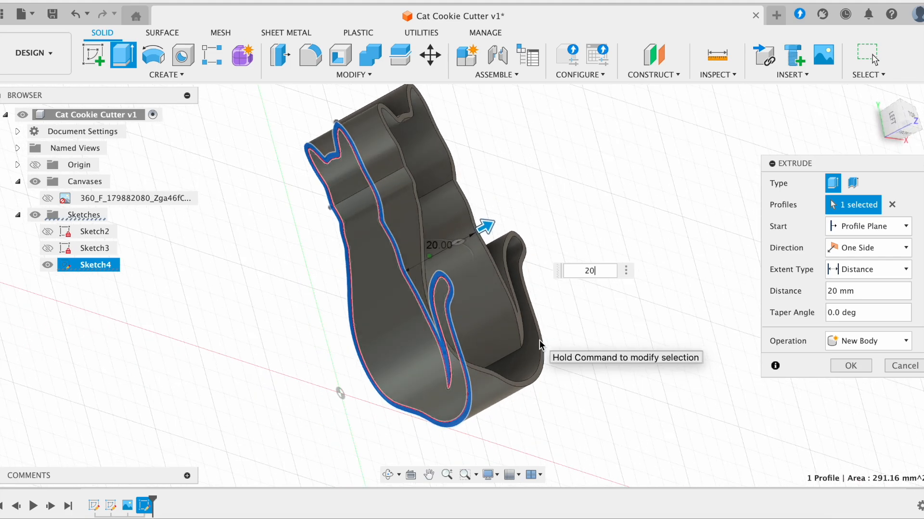
pyautogui.keyDown('shift'); pyautogui.scroll(5, 539, 345); pyautogui.keyUp('shift')
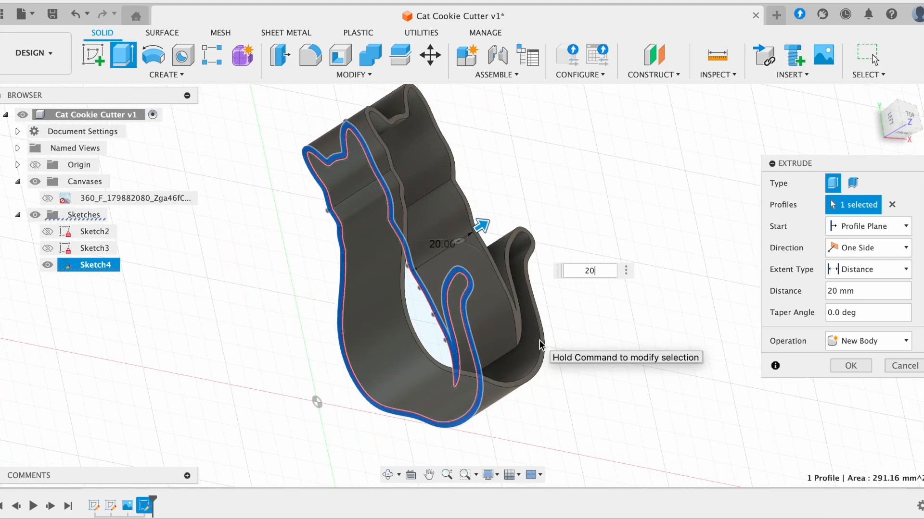
pyautogui.keyDown('shift'); pyautogui.scroll(5, 540, 345); pyautogui.keyUp('shift')
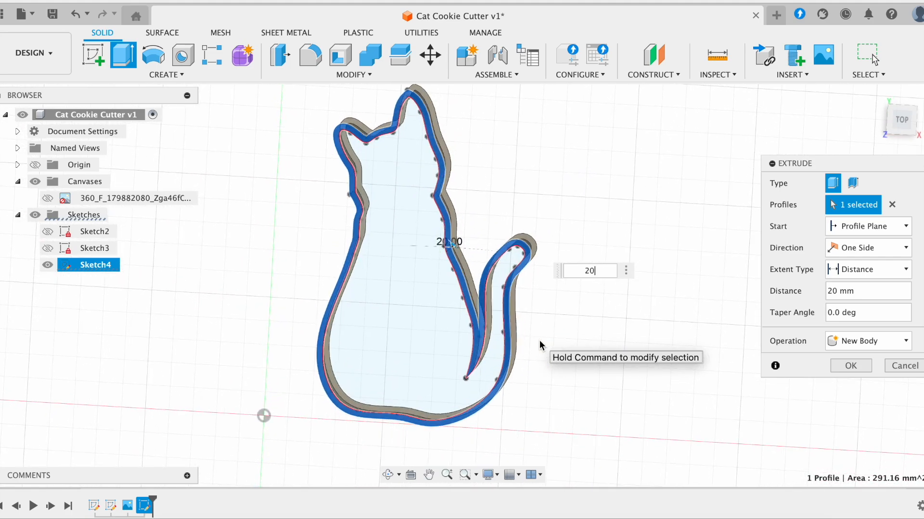
pyautogui.keyDown('shift'); pyautogui.scroll(2, 540, 345); pyautogui.keyUp('shift')
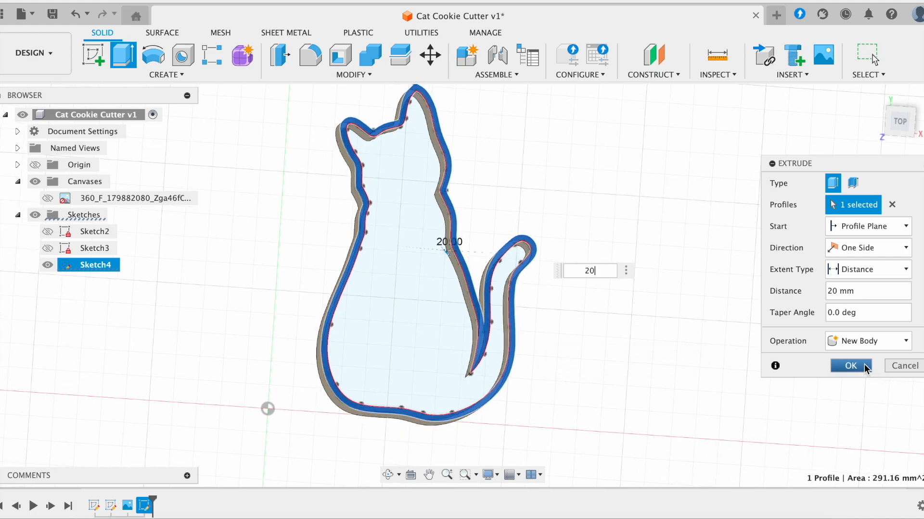
pyautogui.click(852, 366)
pyautogui.keyDown('shift'); pyautogui.scroll(-5, 655, 319); pyautogui.keyUp('shift')
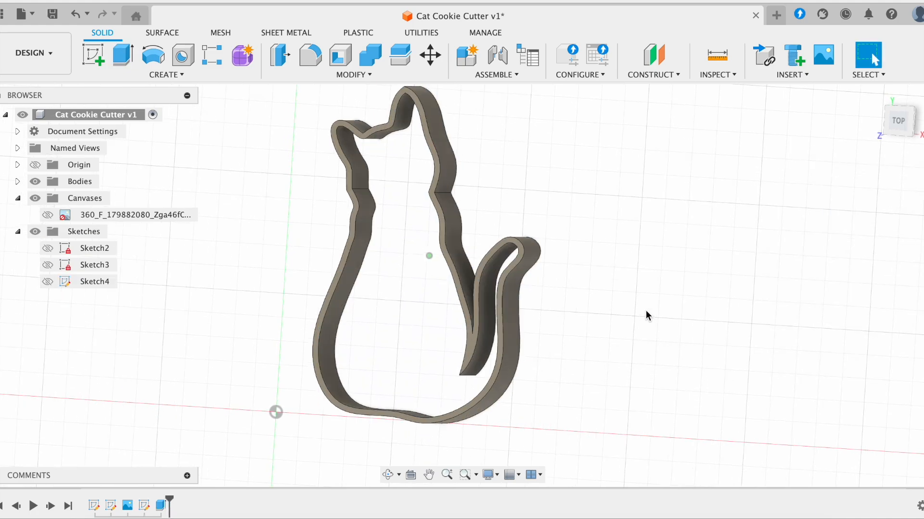
pyautogui.keyDown('shift'); pyautogui.scroll(5, 646, 310); pyautogui.keyUp('shift')
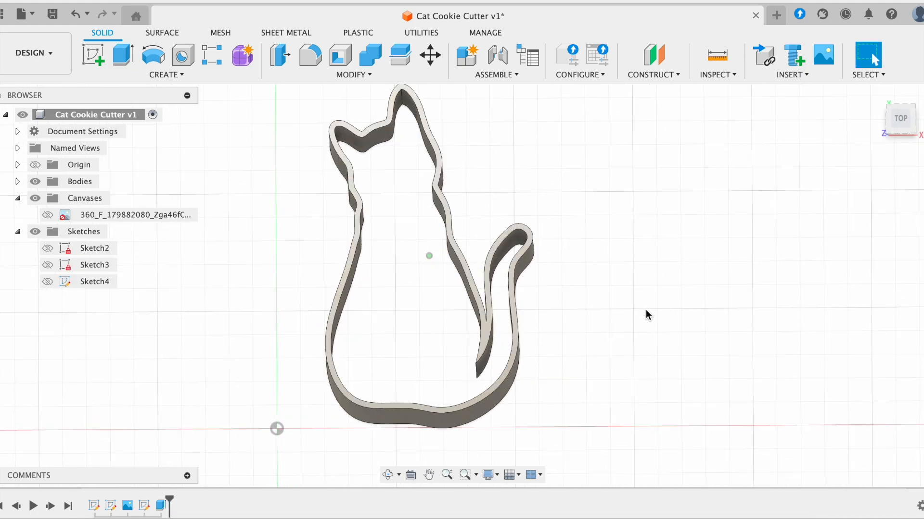
pyautogui.keyDown('shift'); pyautogui.scroll(2, 646, 309); pyautogui.keyUp('shift')
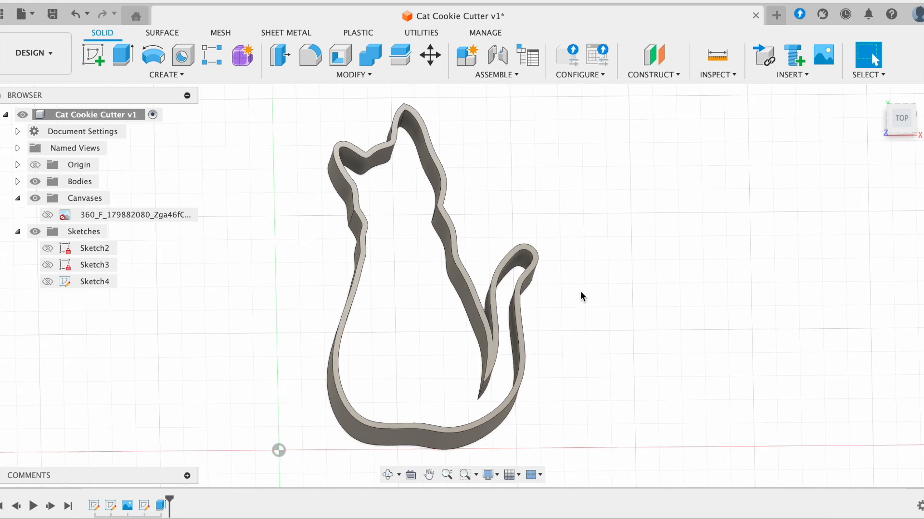
pyautogui.keyDown('shift'); pyautogui.scroll(-5, 580, 291); pyautogui.keyUp('shift')
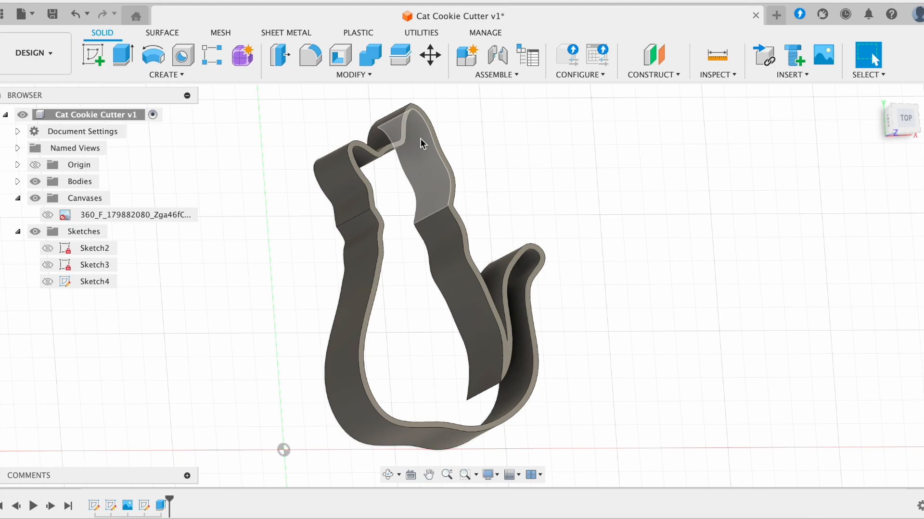
pyautogui.keyDown('shift'); pyautogui.scroll(3, 585, 175); pyautogui.keyUp('shift')
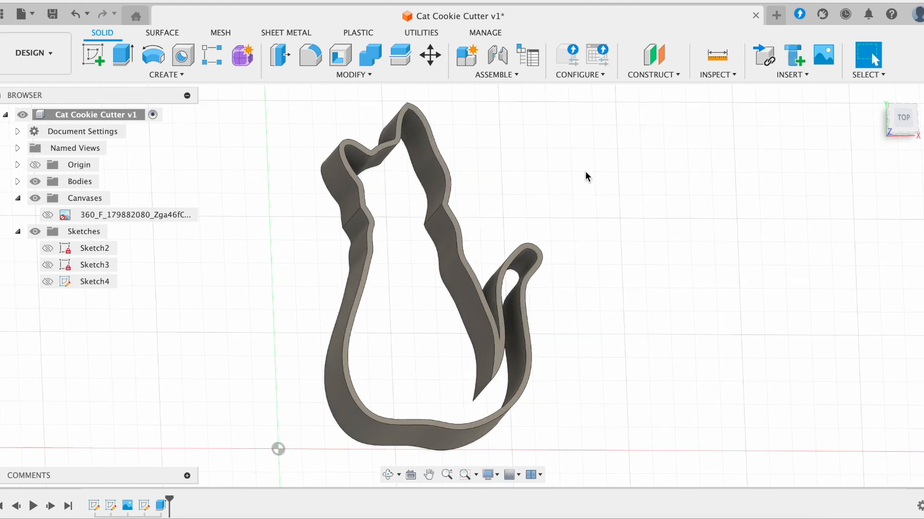
# - Start Sketch5 on the cat's top face and chain-select the whole cat outline
pyautogui.click(94, 51)
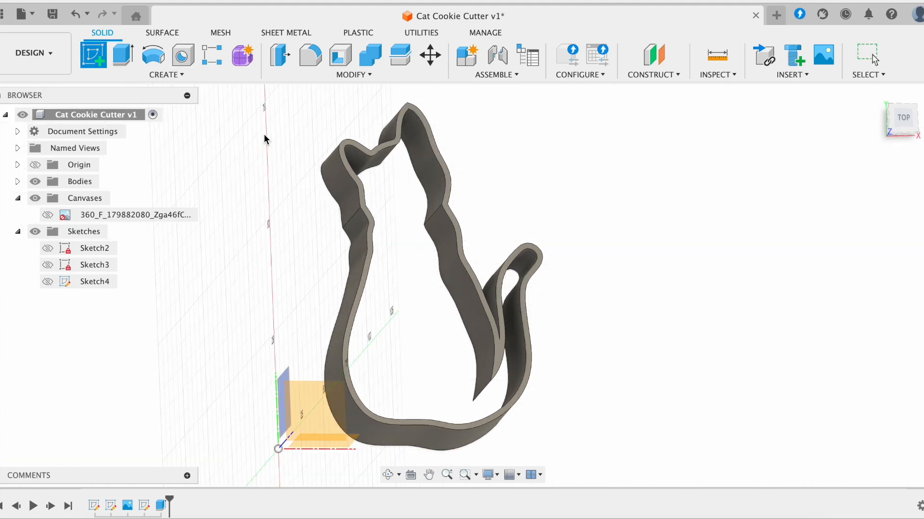
pyautogui.click(373, 226)
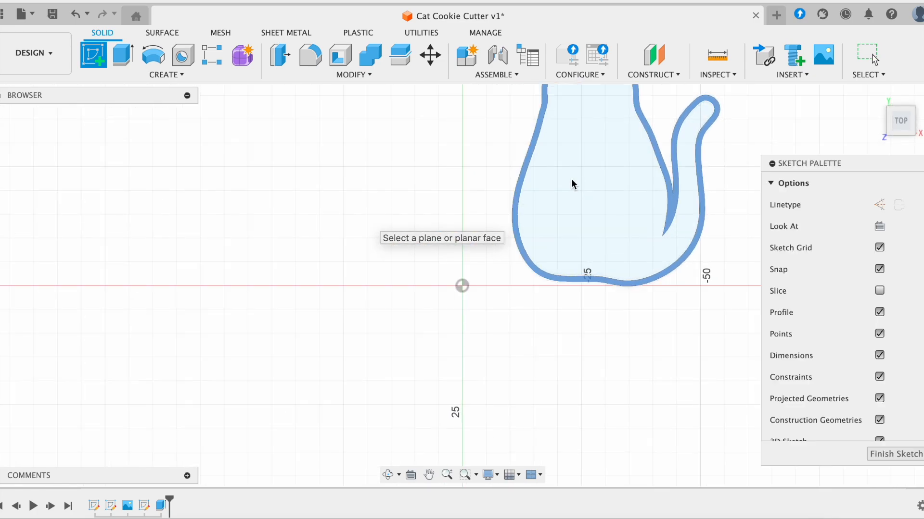
pyautogui.scroll(2, 573, 182)
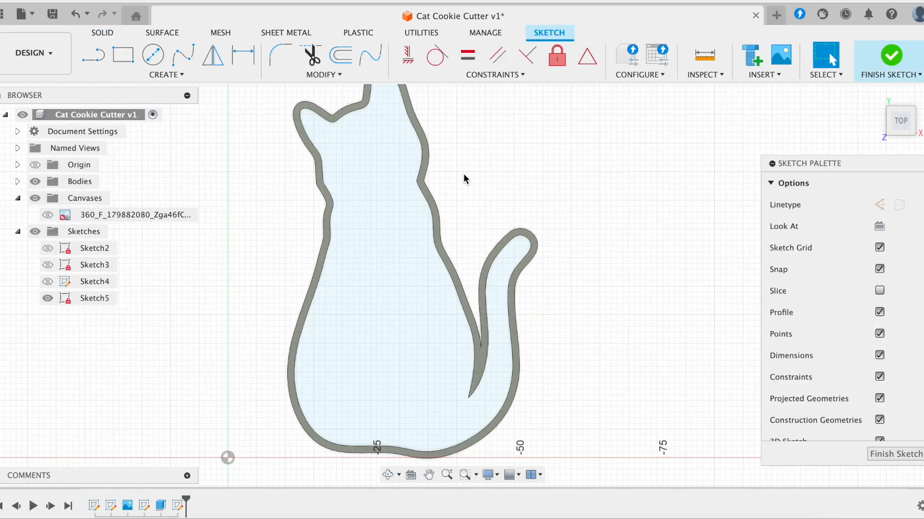
pyautogui.doubleClick(435, 196)
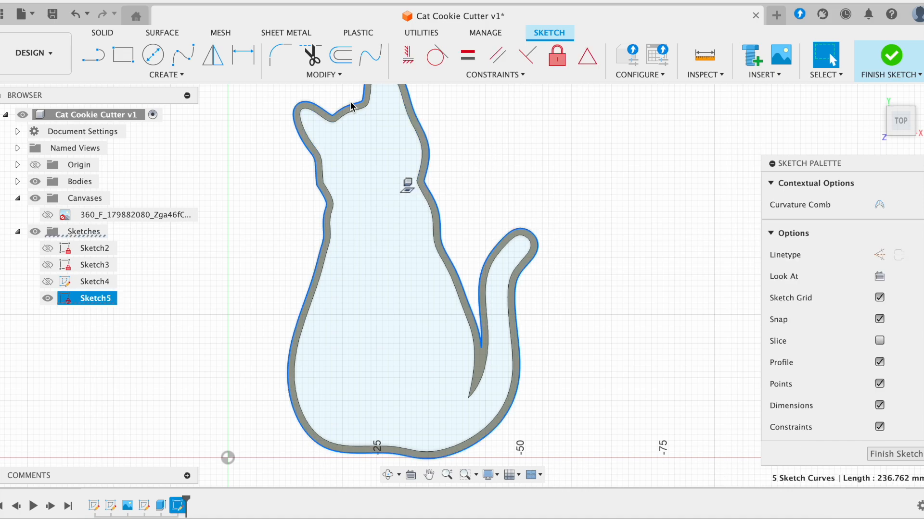
pyautogui.click(449, 187)
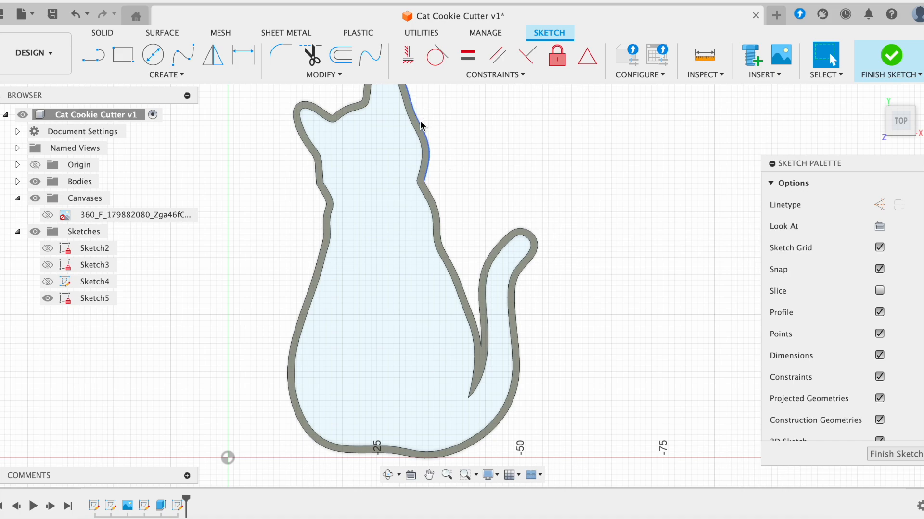
pyautogui.click(432, 202)
pyautogui.doubleClick(432, 202)
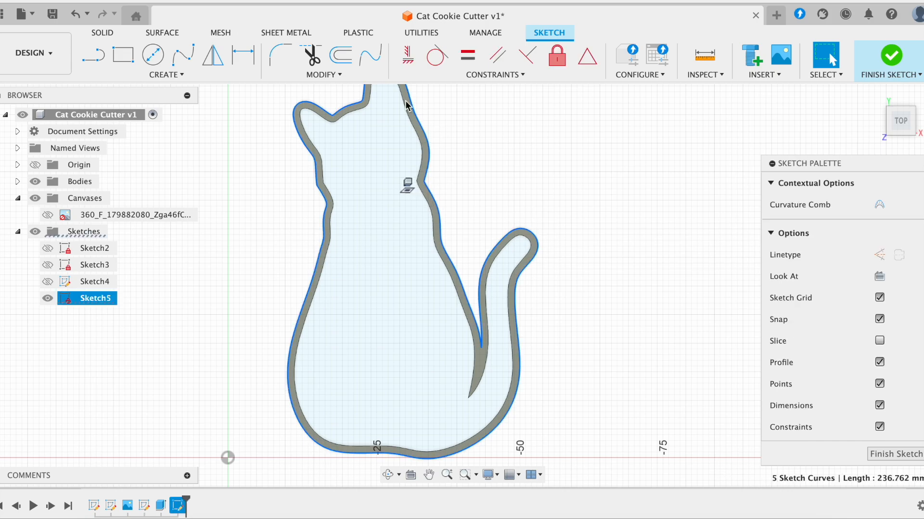
# - Offset the selected cat outline by 1.00 mm and confirm
pyautogui.click(341, 55)
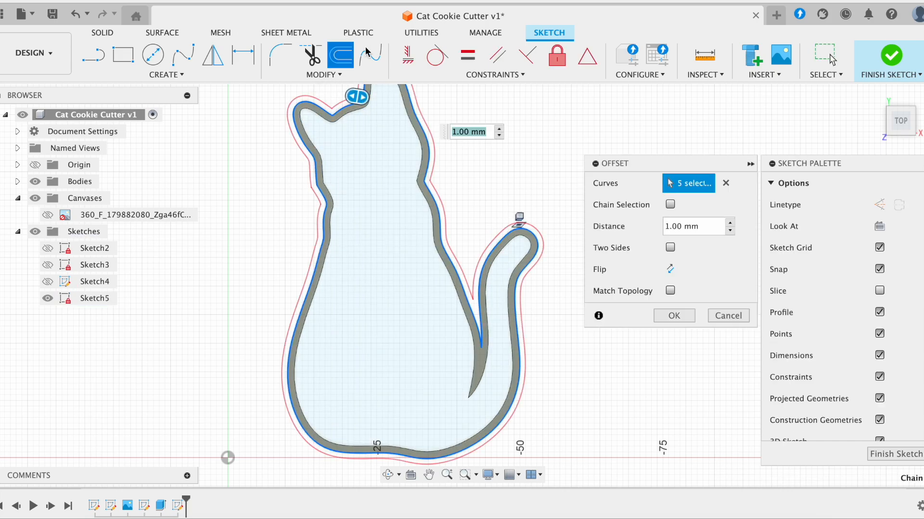
pyautogui.scroll(2, 482, 166)
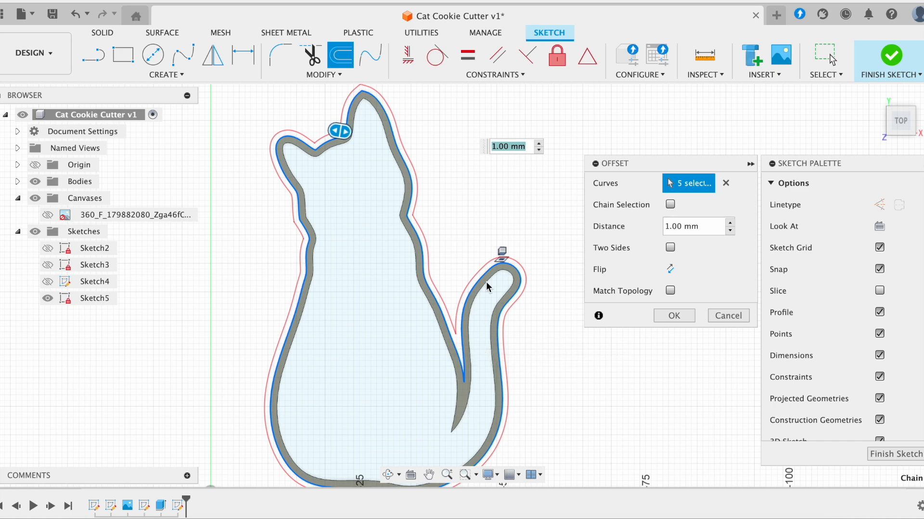
pyautogui.scroll(-2, 486, 285)
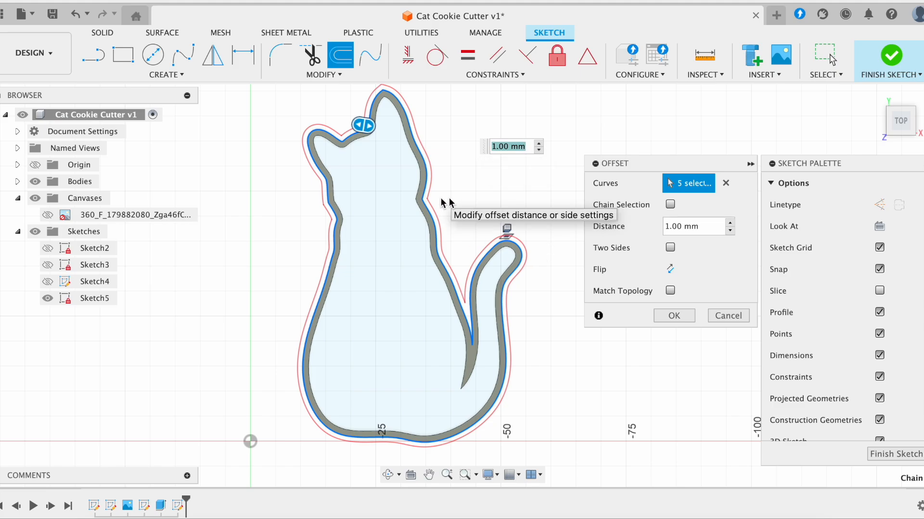
pyautogui.click(674, 315)
# - Inspect and chain-select the inner cat outline curves, then open Project with P
pyautogui.scroll(2, 601, 292)
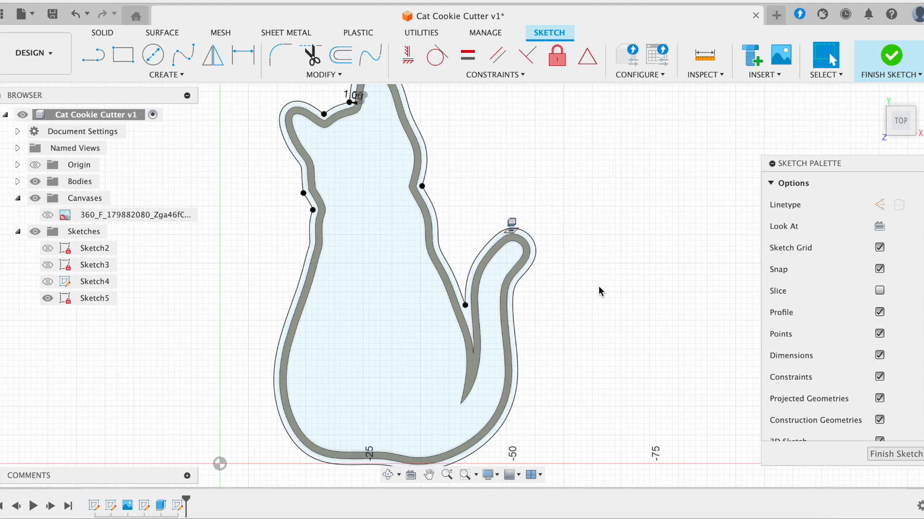
pyautogui.scroll(1, 573, 353)
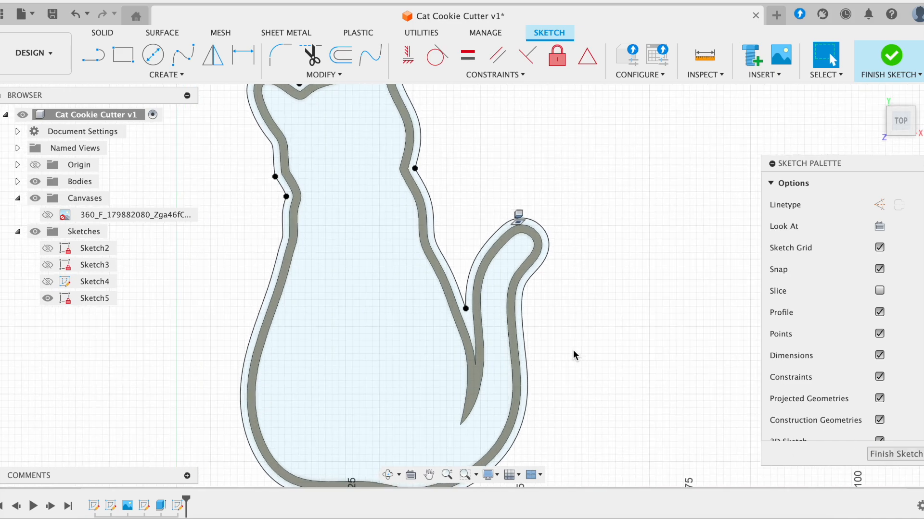
pyautogui.click(453, 321)
pyautogui.click(469, 235)
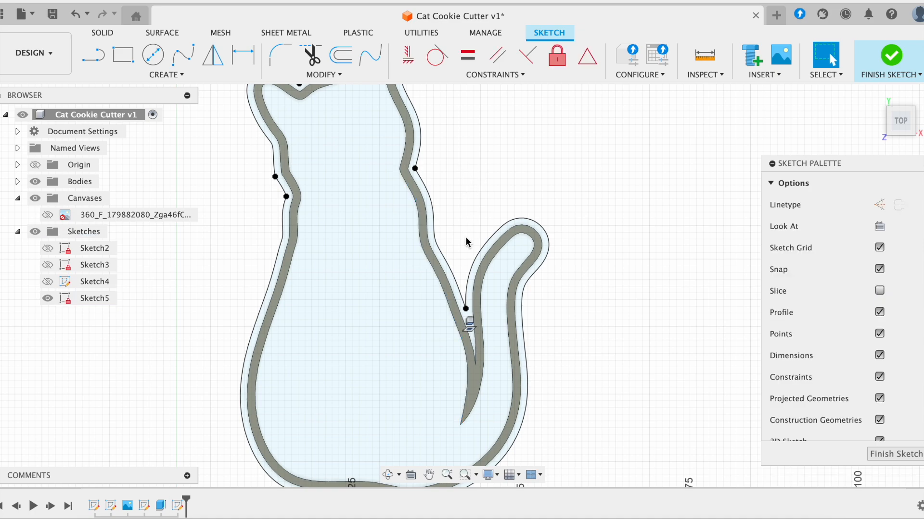
pyautogui.click(439, 282)
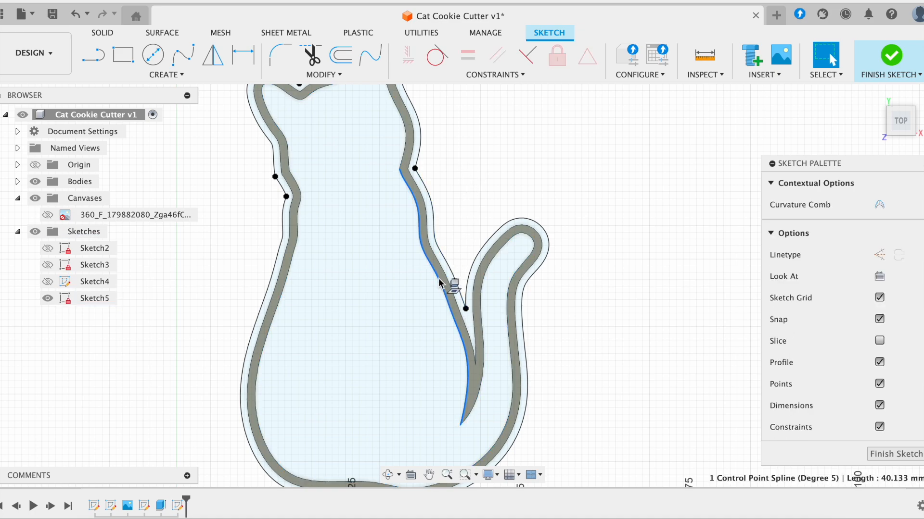
pyautogui.press('Escape')
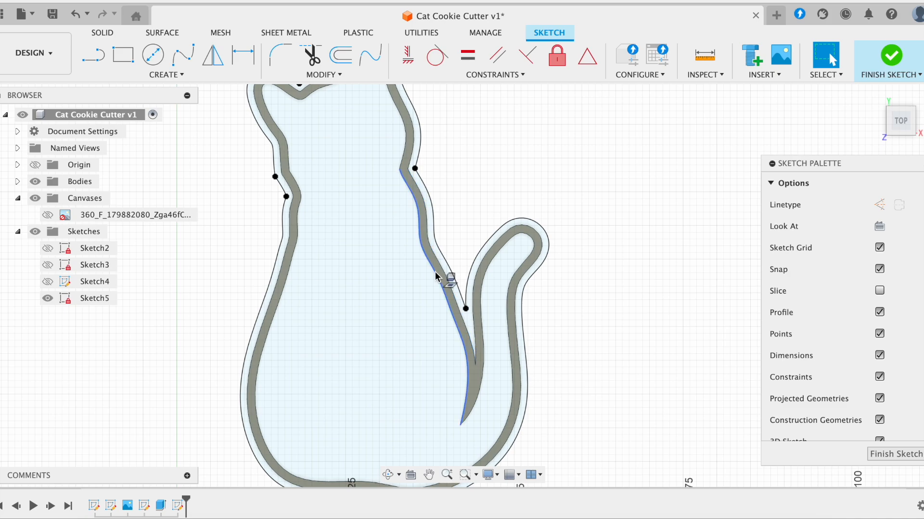
pyautogui.click(436, 277)
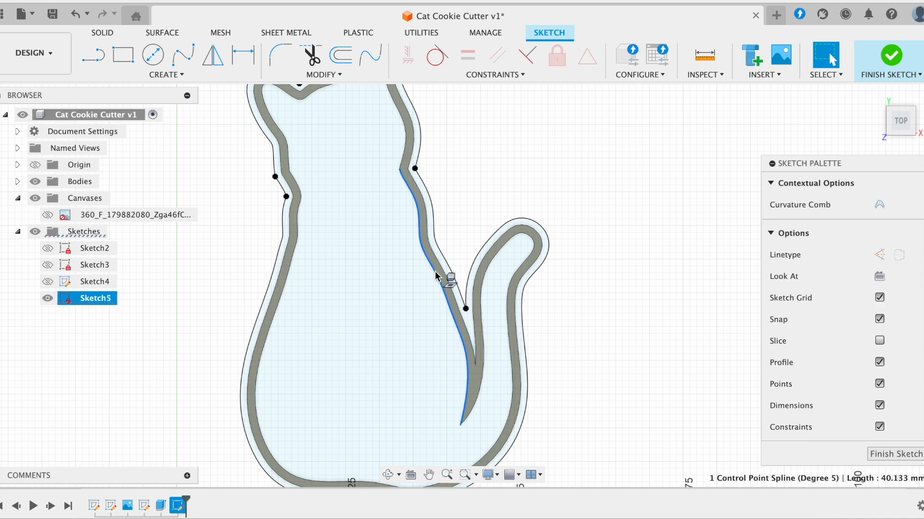
pyautogui.doubleClick(435, 276)
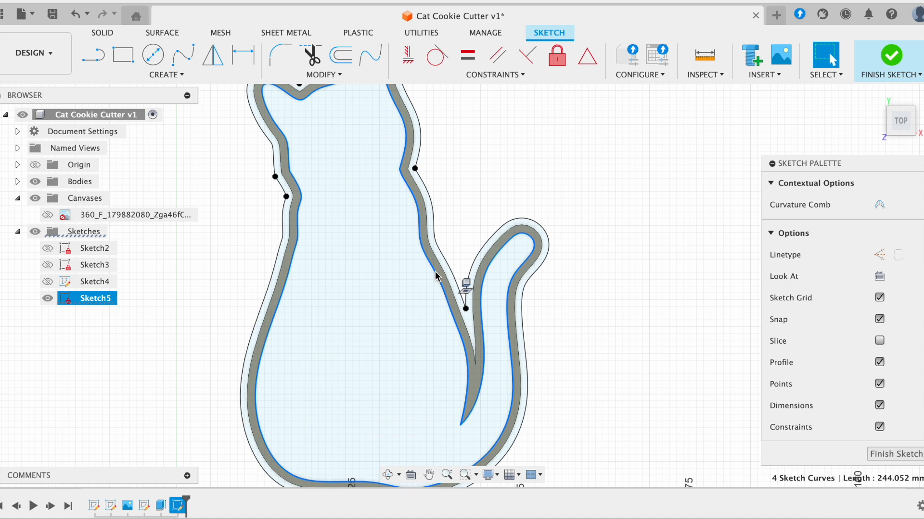
pyautogui.press('p')
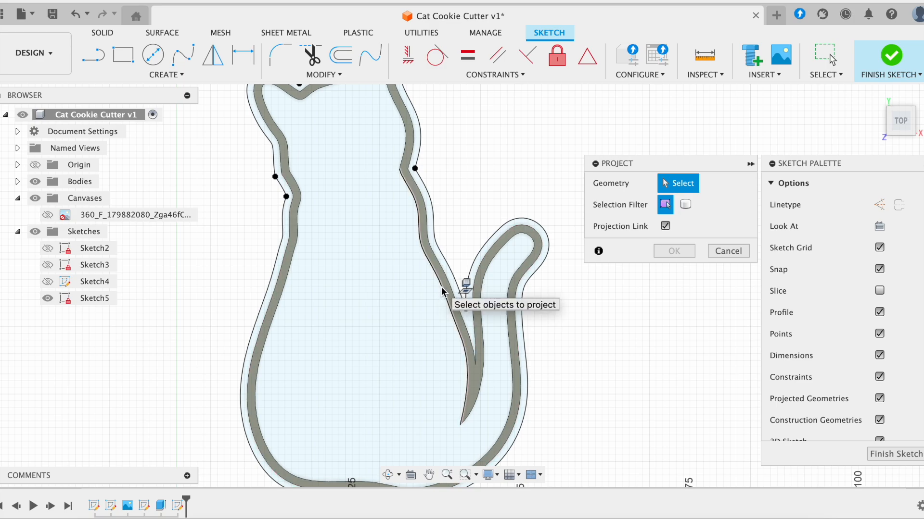
# - Project the four inner cat edges (244.052 mm total) into Sketch5
pyautogui.scroll(-2, 516, 250)
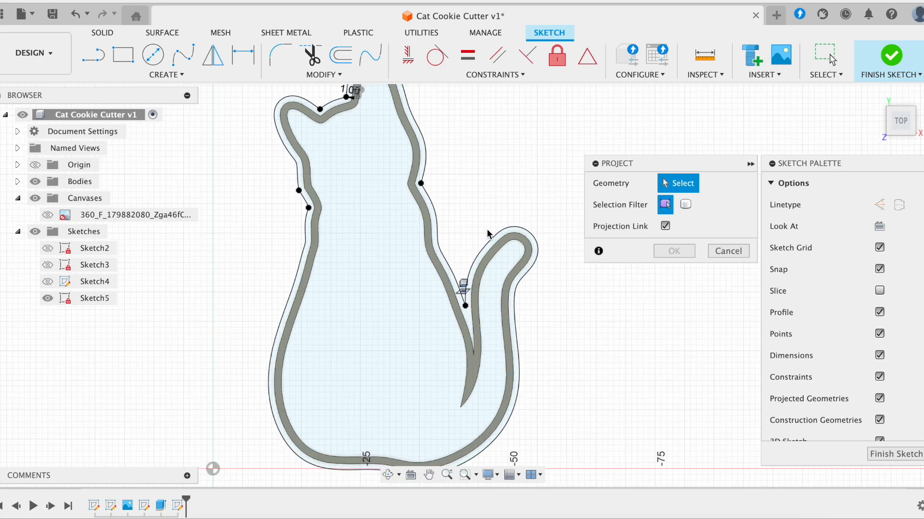
pyautogui.scroll(-1, 424, 236)
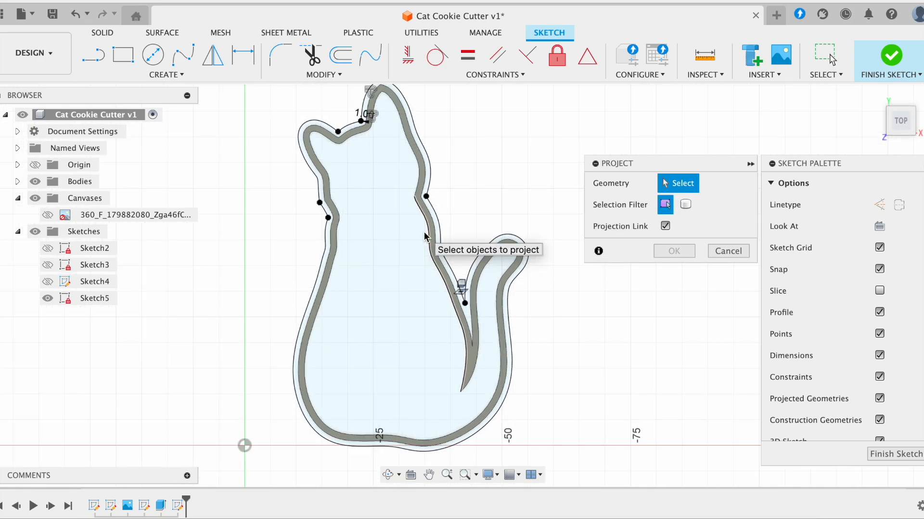
pyautogui.click(432, 256)
pyautogui.click(416, 165)
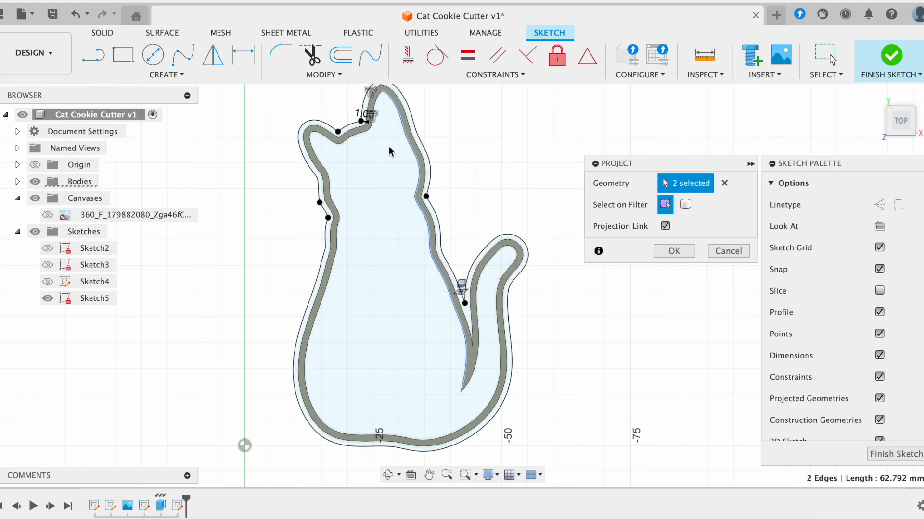
pyautogui.click(375, 113)
pyautogui.click(332, 217)
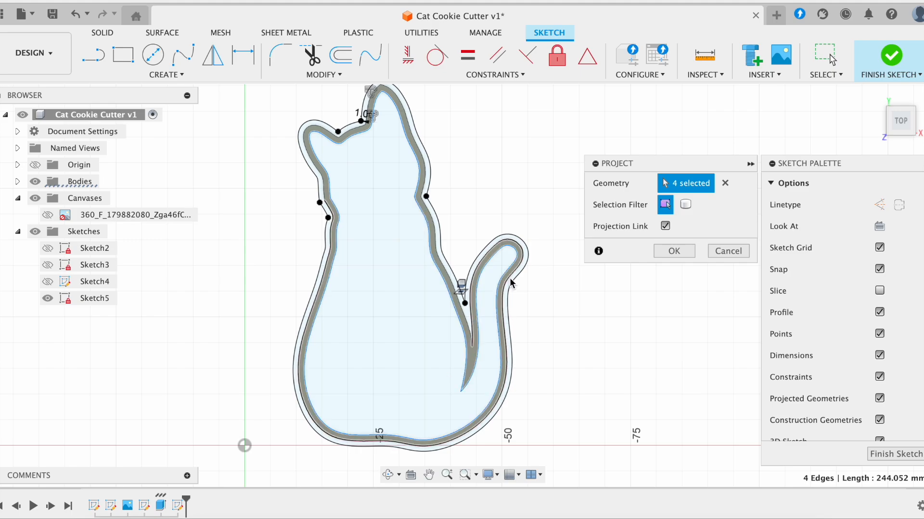
pyautogui.click(674, 252)
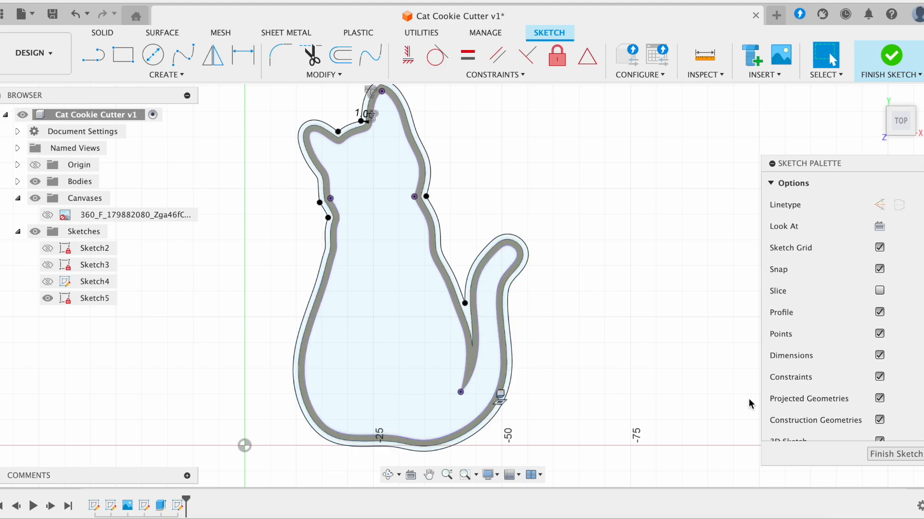
# - Extrude the outer and inner band profiles -3 mm as a Join into the cutter body
pyautogui.click(878, 455)
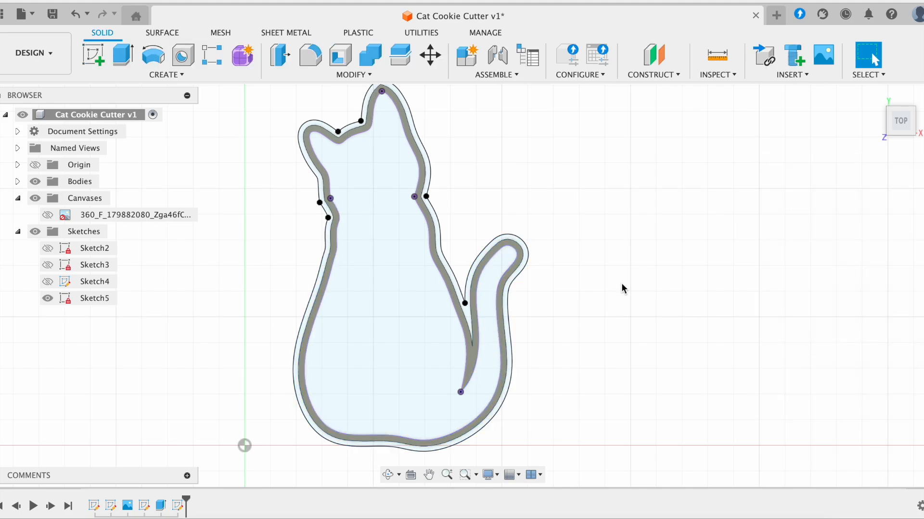
pyautogui.click(123, 55)
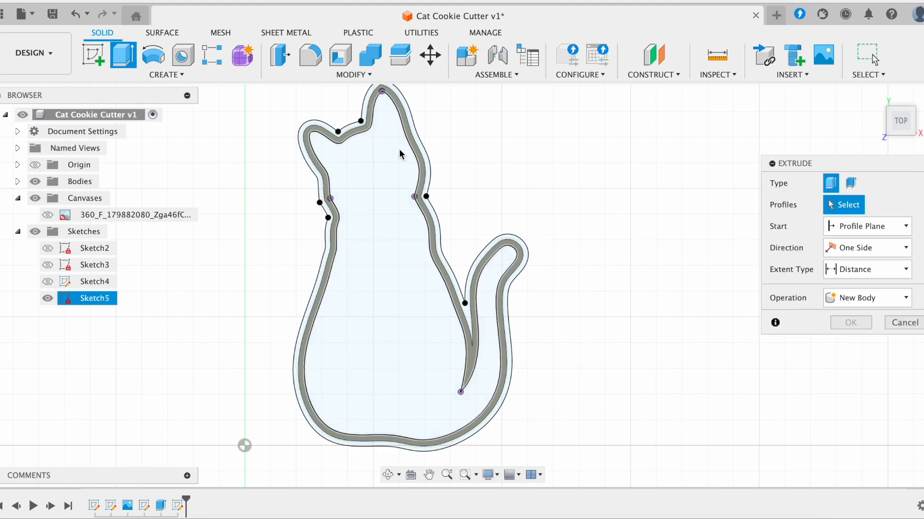
pyautogui.click(425, 172)
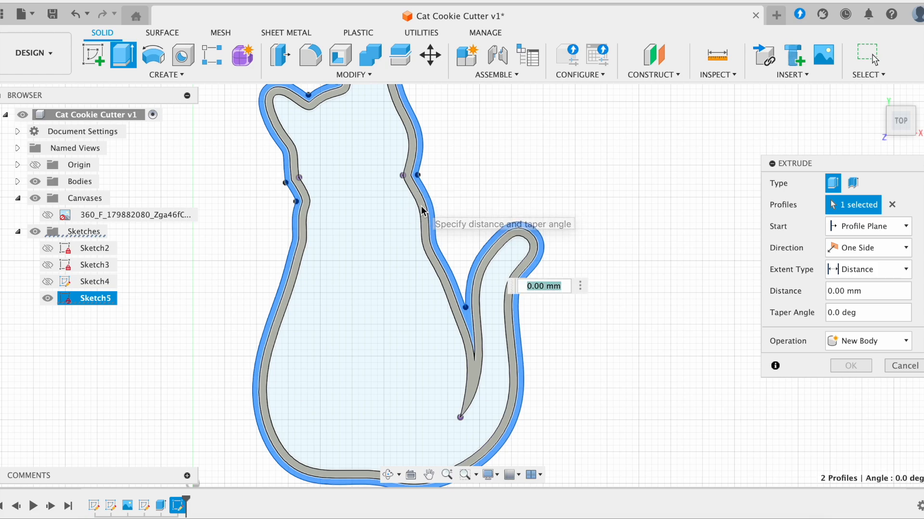
pyautogui.click(422, 211)
pyautogui.scroll(2, 400, 197)
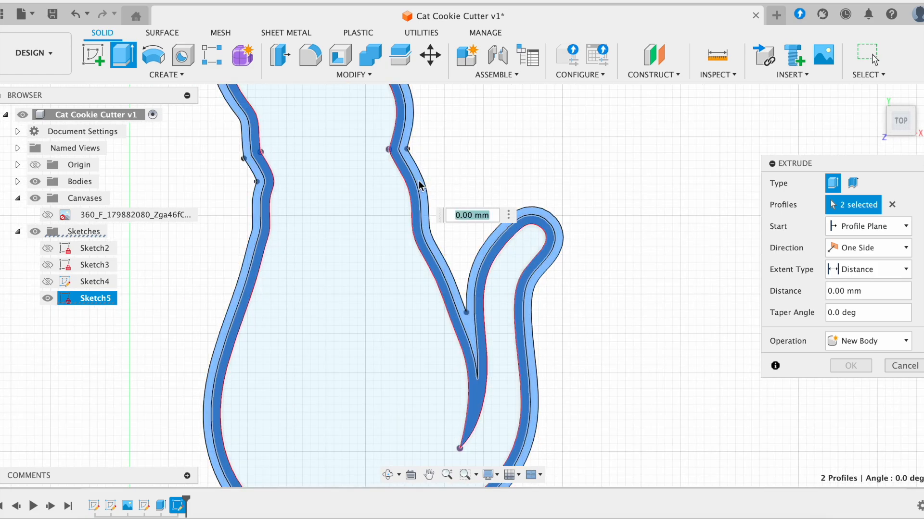
pyautogui.scroll(-1, 460, 284)
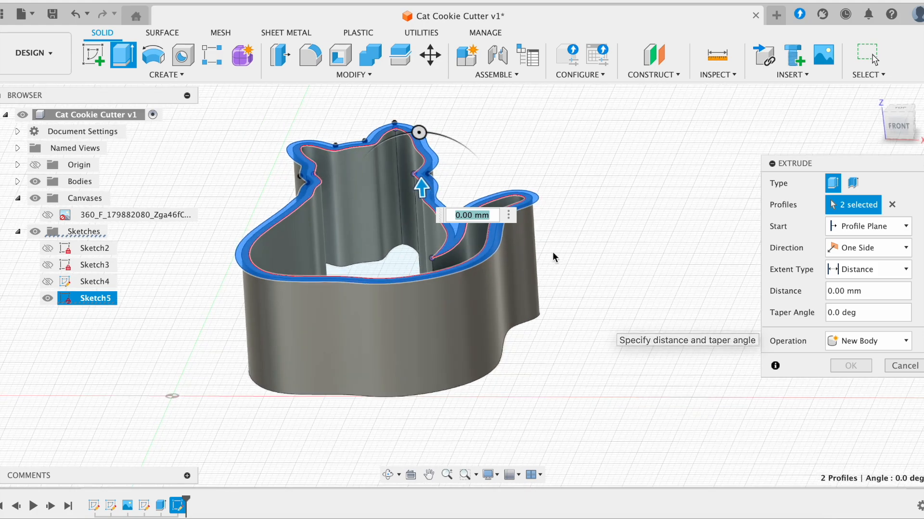
pyautogui.write('-3')
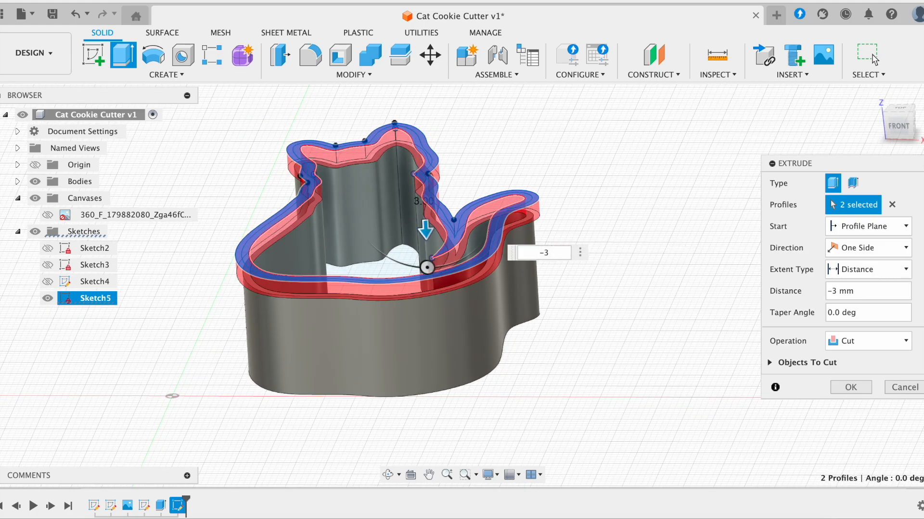
pyautogui.click(855, 342)
pyautogui.click(865, 359)
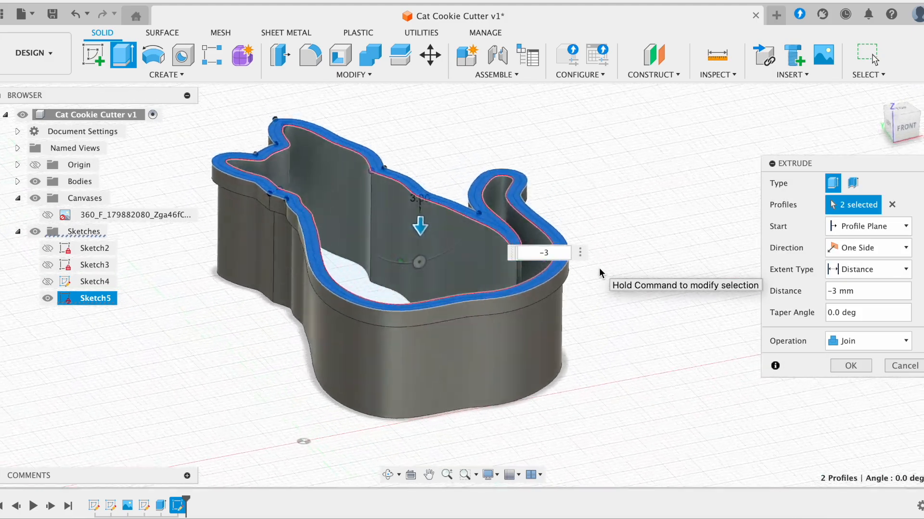
pyautogui.click(834, 368)
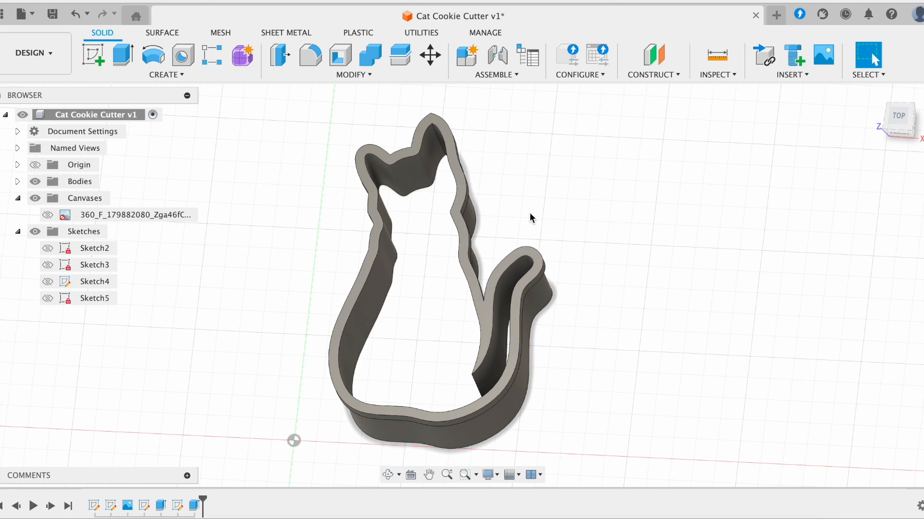
# - Fillet the three ear-tip edges on the cat's head with a 1 mm radius
pyautogui.click(303, 59)
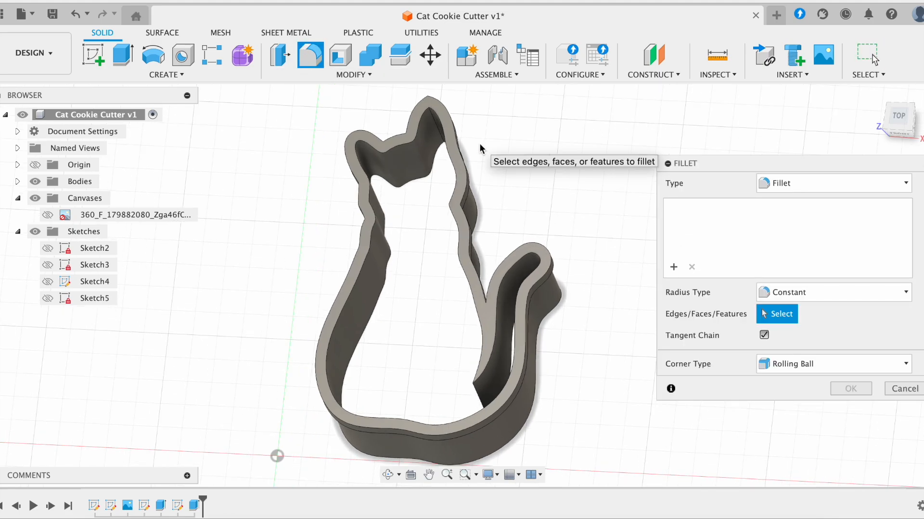
pyautogui.keyDown('shift'); pyautogui.scroll(5, 479, 144); pyautogui.keyUp('shift')
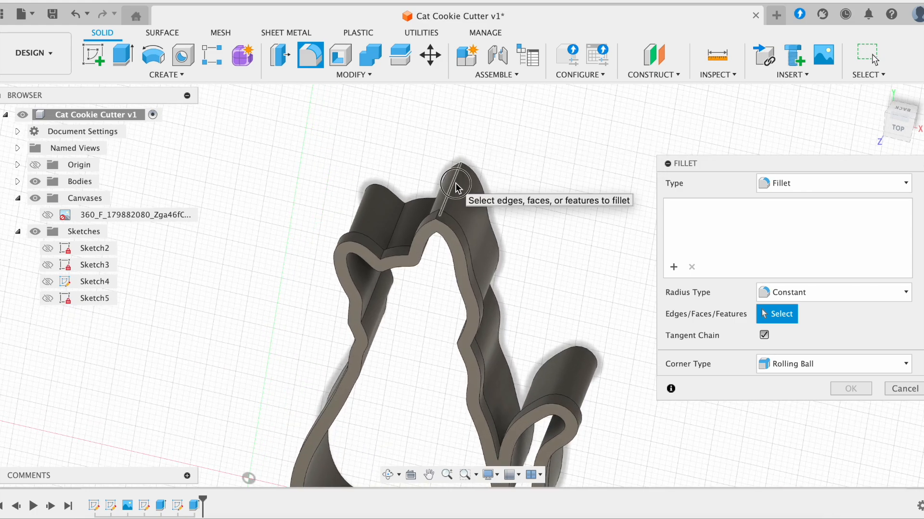
pyautogui.click(450, 211)
pyautogui.click(439, 217)
pyautogui.keyDown('shift'); pyautogui.scroll(-5, 438, 231); pyautogui.keyUp('shift')
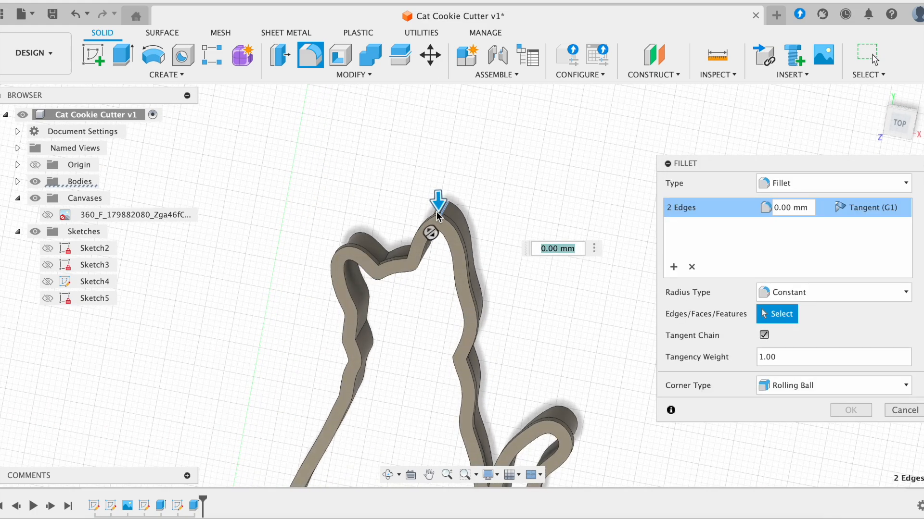
pyautogui.click(447, 263)
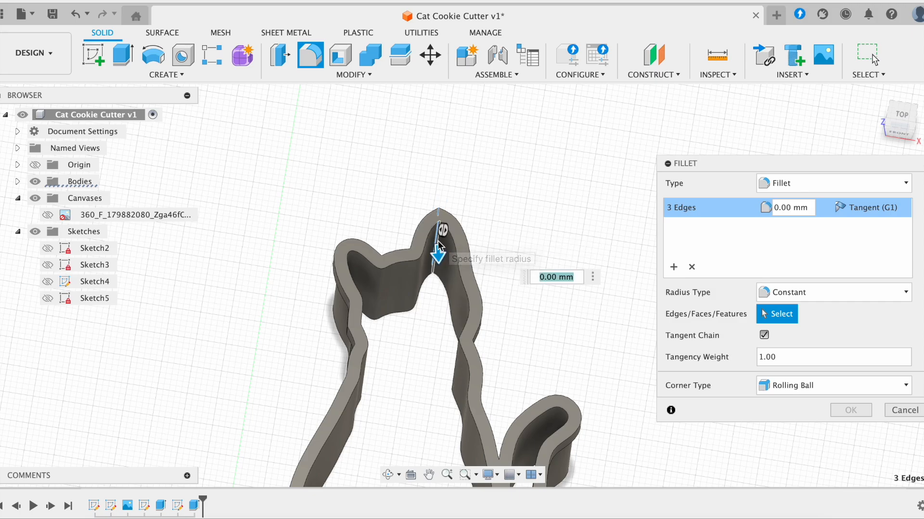
pyautogui.keyDown('shift'); pyautogui.scroll(-5, 480, 164); pyautogui.keyUp('shift')
pyautogui.write('1')
pyautogui.keyDown('shift'); pyautogui.scroll(-5, 471, 177); pyautogui.keyUp('shift')
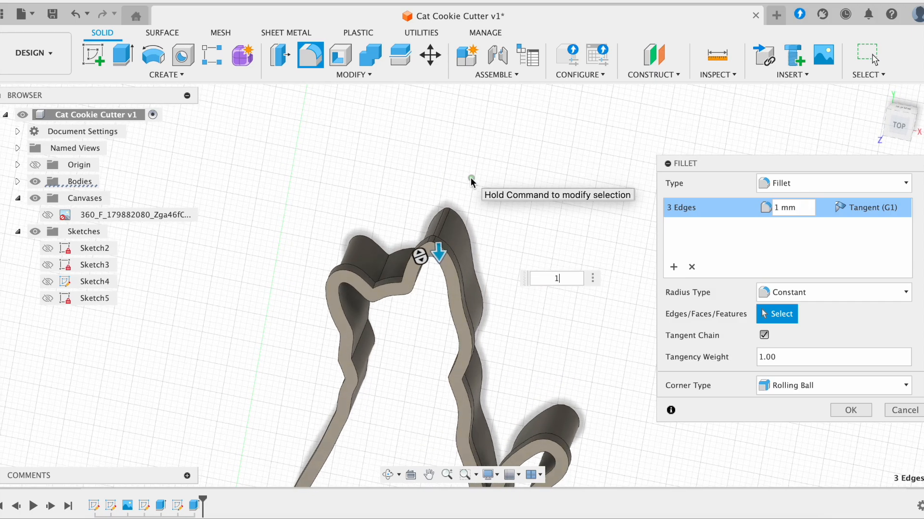
pyautogui.click(835, 410)
pyautogui.keyDown('shift'); pyautogui.scroll(-10, 530, 299); pyautogui.keyUp('shift')
pyautogui.keyDown('shift'); pyautogui.scroll(-10, 529, 299); pyautogui.keyUp('shift')
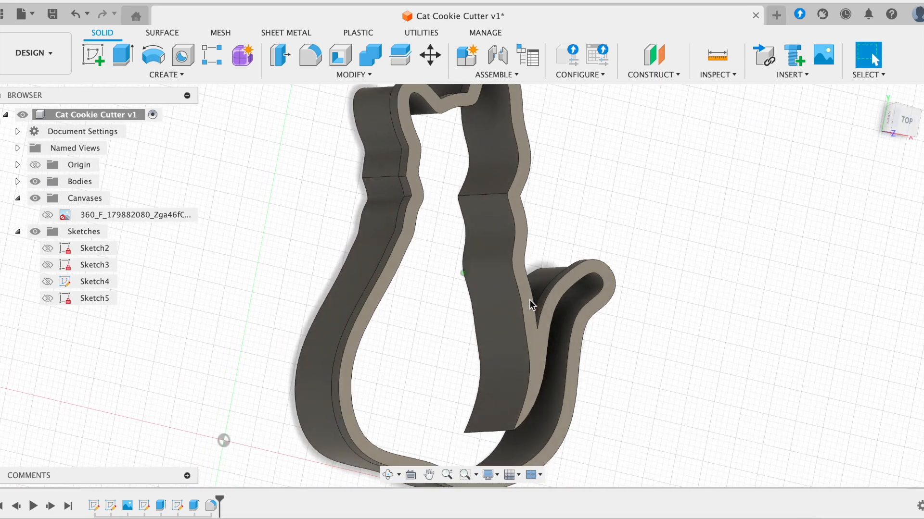
# - Fillet the two sharp bend edges on the cat's left wall
pyautogui.click(330, 59)
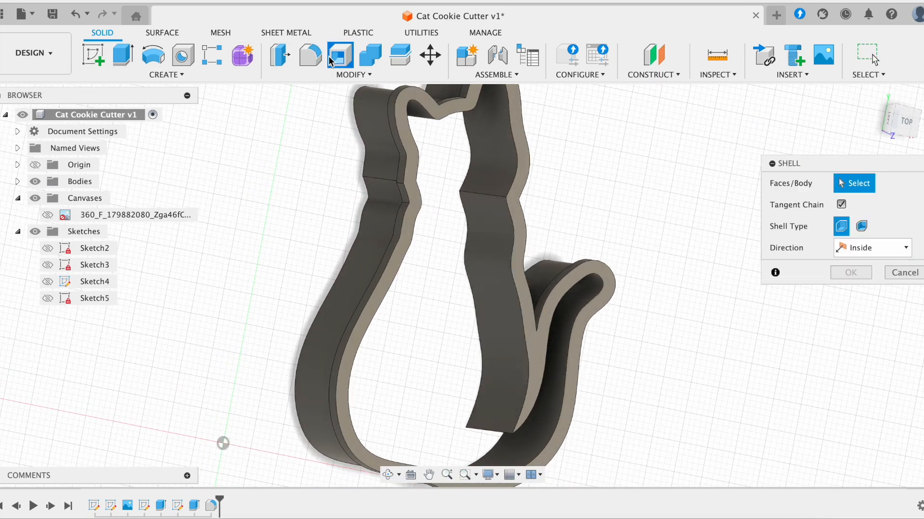
pyautogui.click(316, 57)
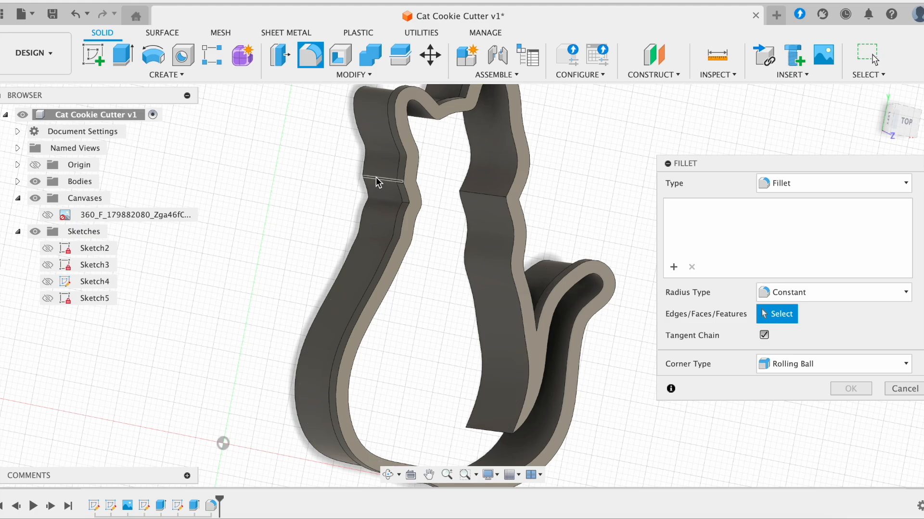
pyautogui.click(415, 183)
pyautogui.scroll(-3, 402, 185)
pyautogui.scroll(8, 402, 185)
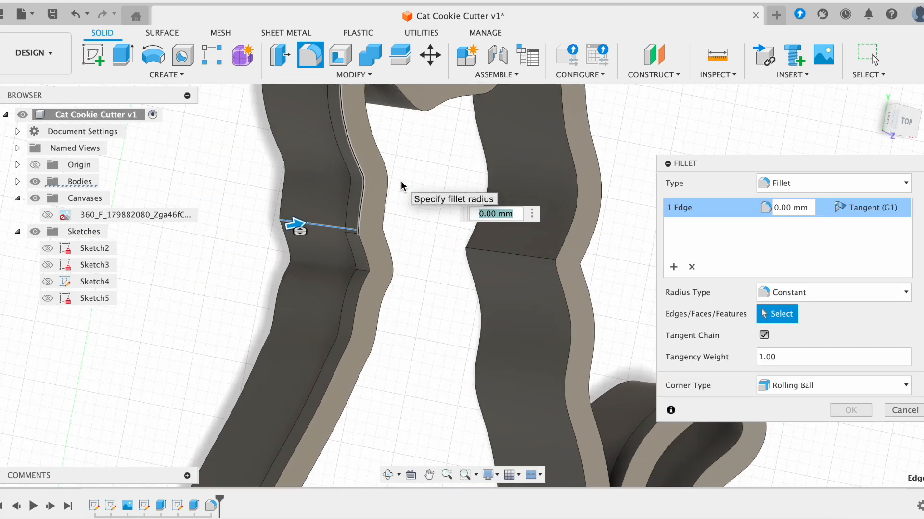
pyautogui.click(355, 233)
pyautogui.scroll(-3, 340, 233)
pyautogui.scroll(4, 350, 236)
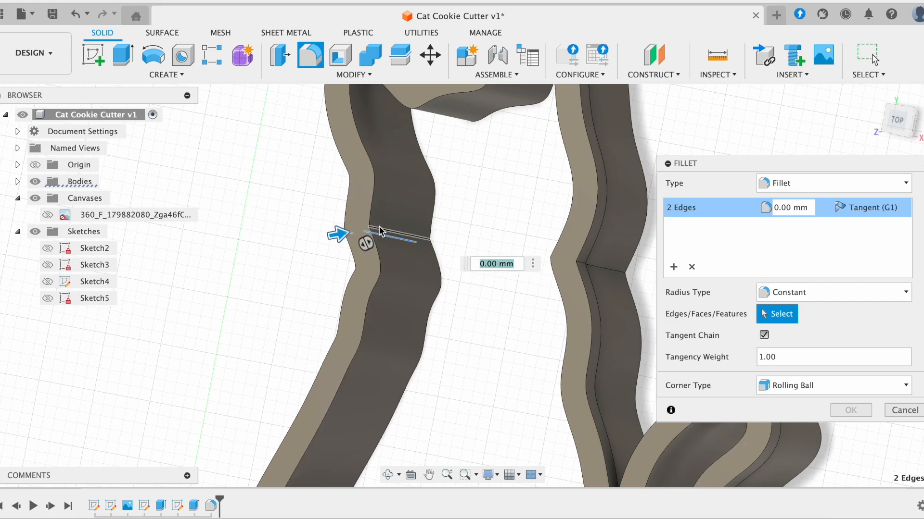
pyautogui.press('Return')
pyautogui.scroll(-2, 537, 209)
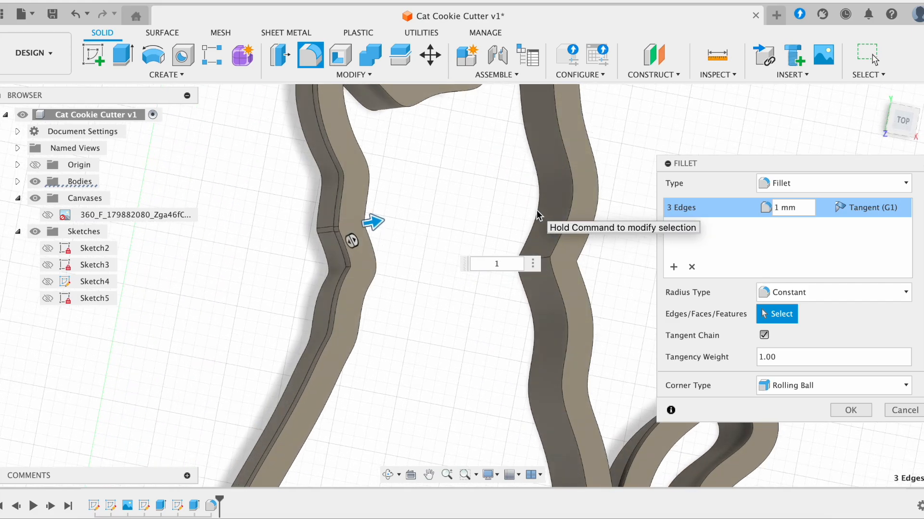
pyautogui.keyDown('shift'); pyautogui.hscroll(-3, 543, 224); pyautogui.keyUp('shift')
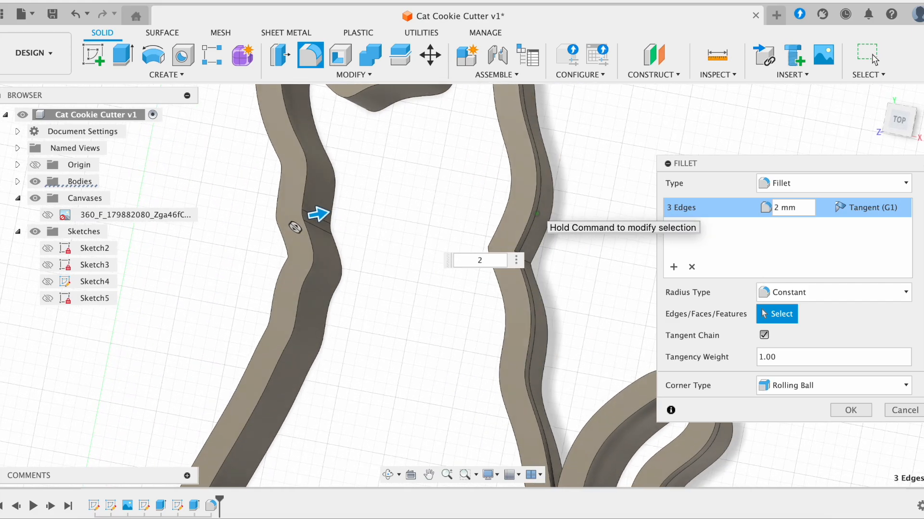
pyautogui.click(850, 411)
# - Fillet the right-wall bend edges with a 2 mm radius
pyautogui.keyDown('shift'); pyautogui.hscroll(-3, 629, 268); pyautogui.keyUp('shift')
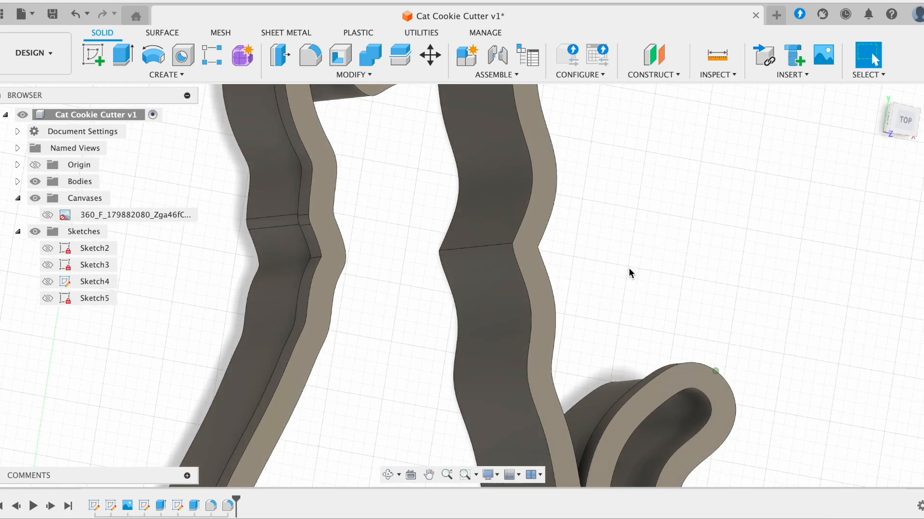
pyautogui.click(500, 247)
pyautogui.keyDown('shift'); pyautogui.hscroll(-4, 499, 248); pyautogui.keyUp('shift')
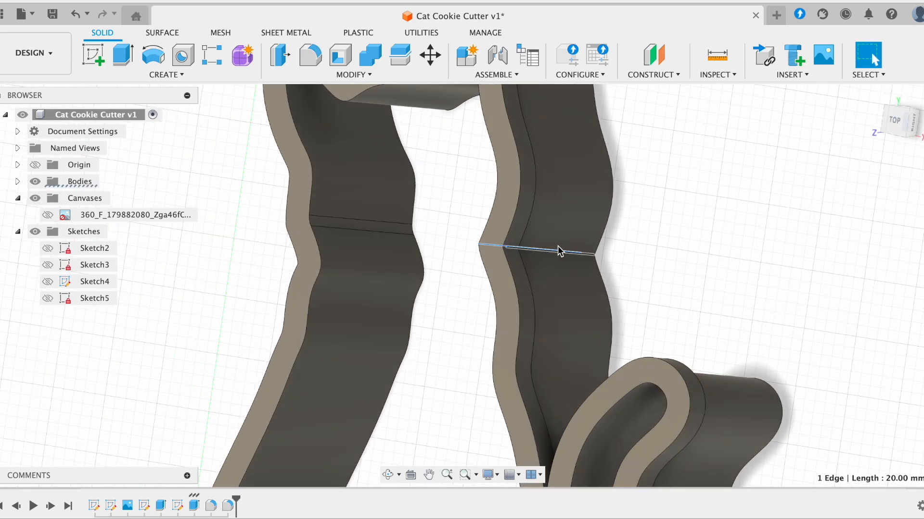
pyautogui.keyDown('shift'); pyautogui.hscroll(-3, 515, 249); pyautogui.keyUp('shift')
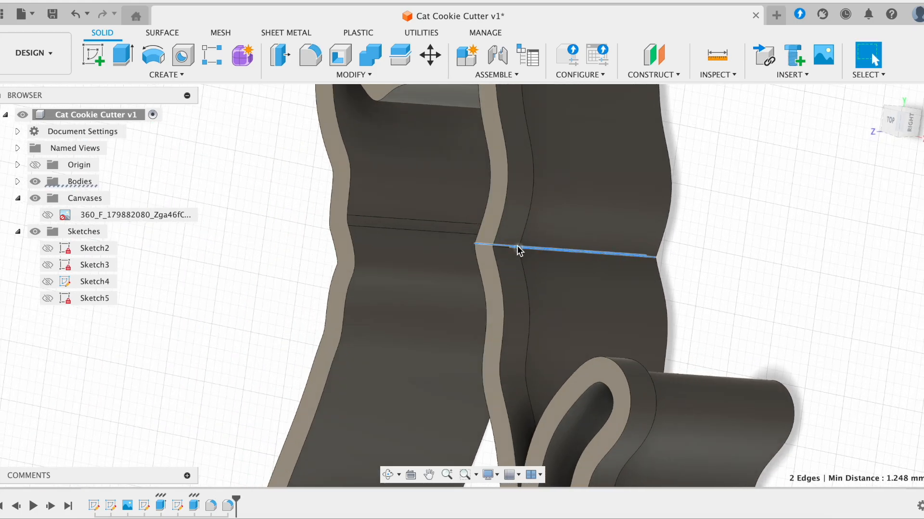
pyautogui.click(501, 248)
pyautogui.keyDown('shift'); pyautogui.hscroll(-5, 501, 247); pyautogui.keyUp('shift')
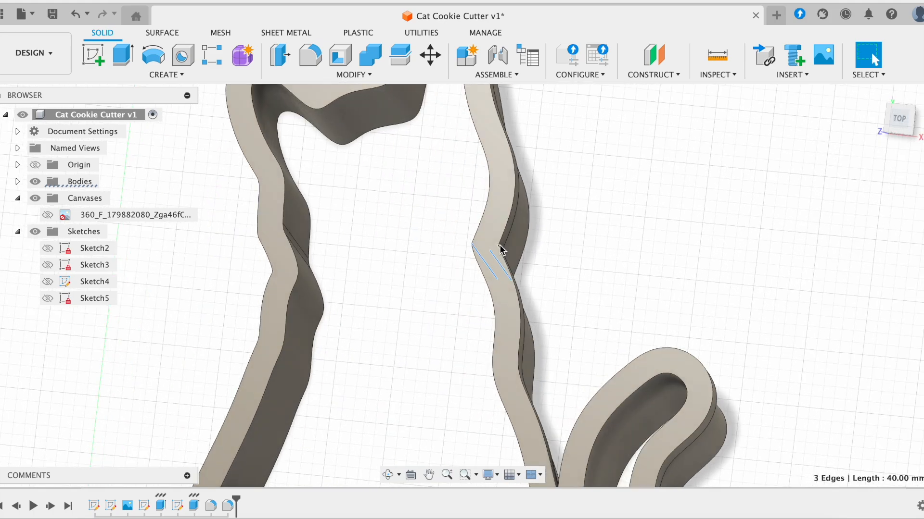
pyautogui.click(311, 56)
pyautogui.write('1')
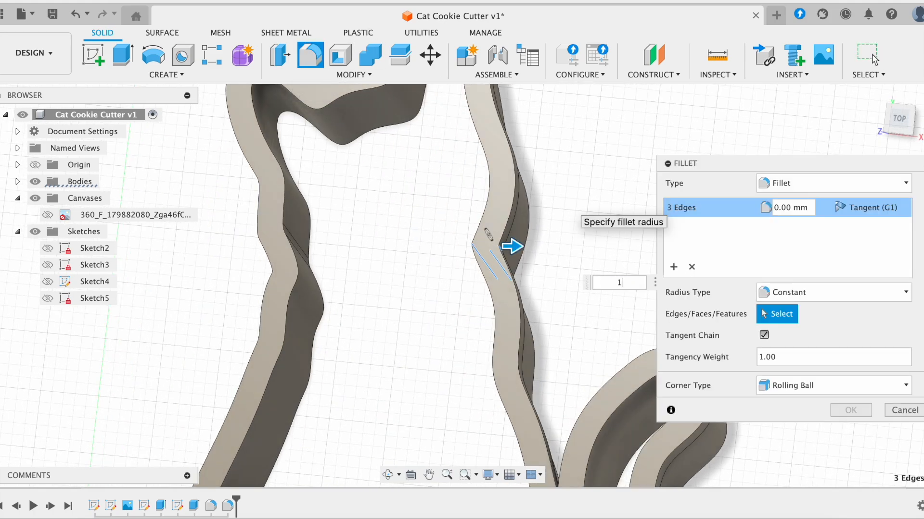
pyautogui.keyDown('shift'); pyautogui.hscroll(5, 565, 210); pyautogui.keyUp('shift')
pyautogui.press('BackSpace')
pyautogui.write('2')
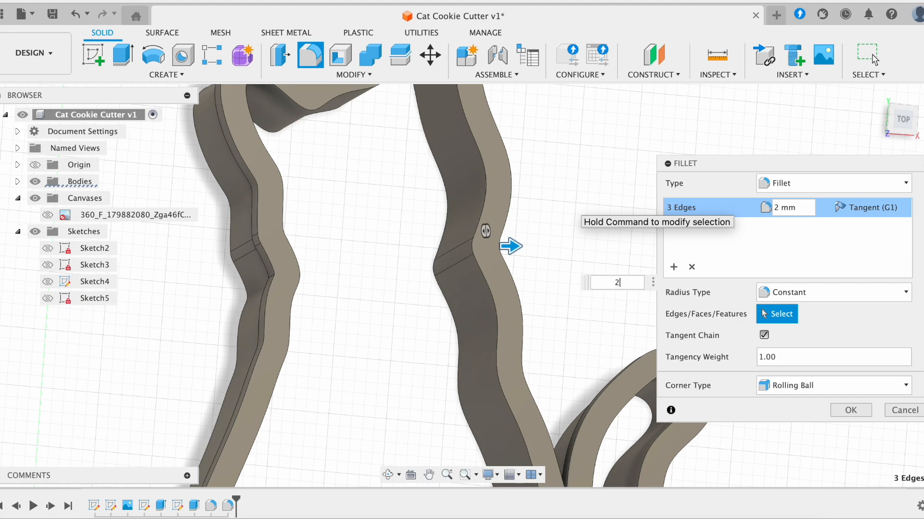
pyautogui.scroll(-10, 565, 211)
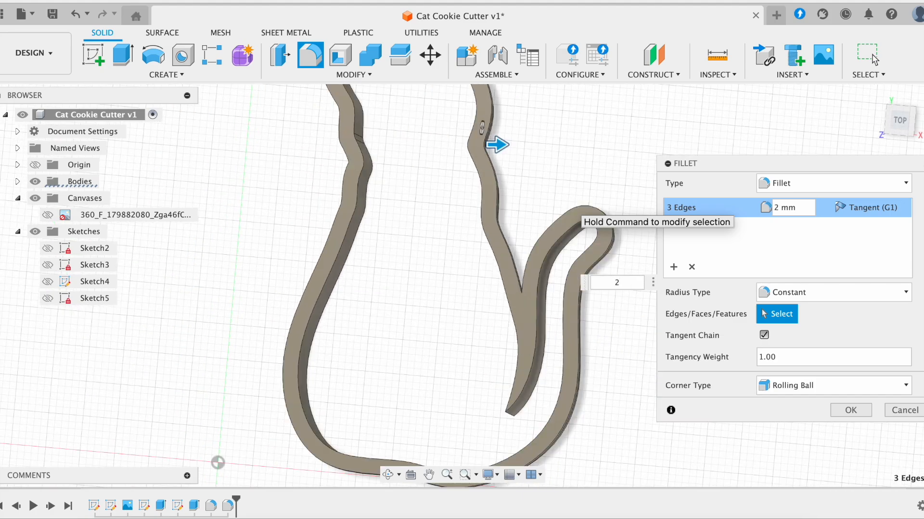
pyautogui.click(861, 411)
pyautogui.keyDown('shift'); pyautogui.scroll(-5, 609, 386); pyautogui.keyUp('shift')
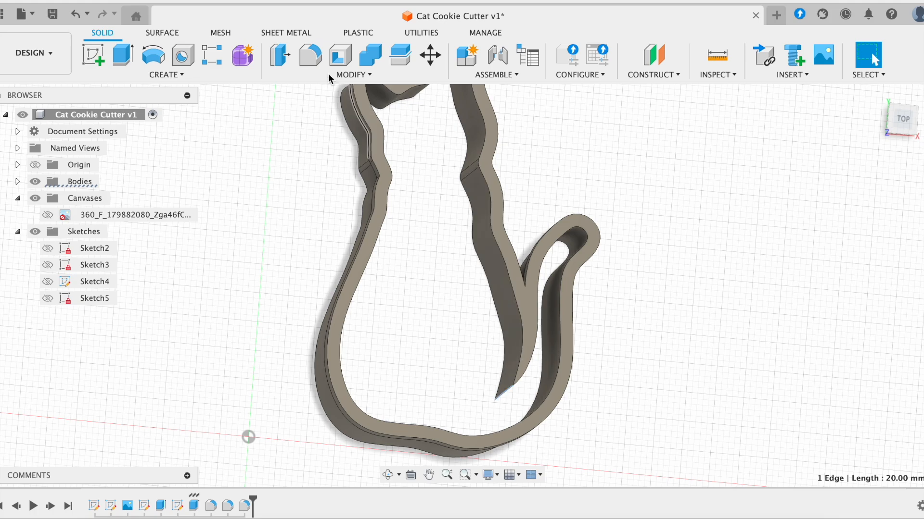
# - Fillet the tail-tip edge, lowering the radius step by step until 0.3 mm succeeds
pyautogui.click(311, 55)
pyautogui.write('2')
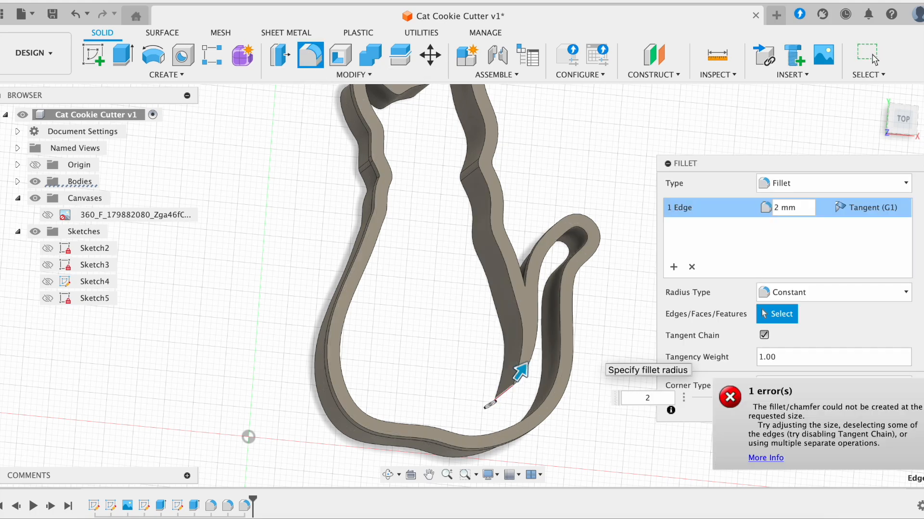
pyautogui.write('1')
pyautogui.press('Return')
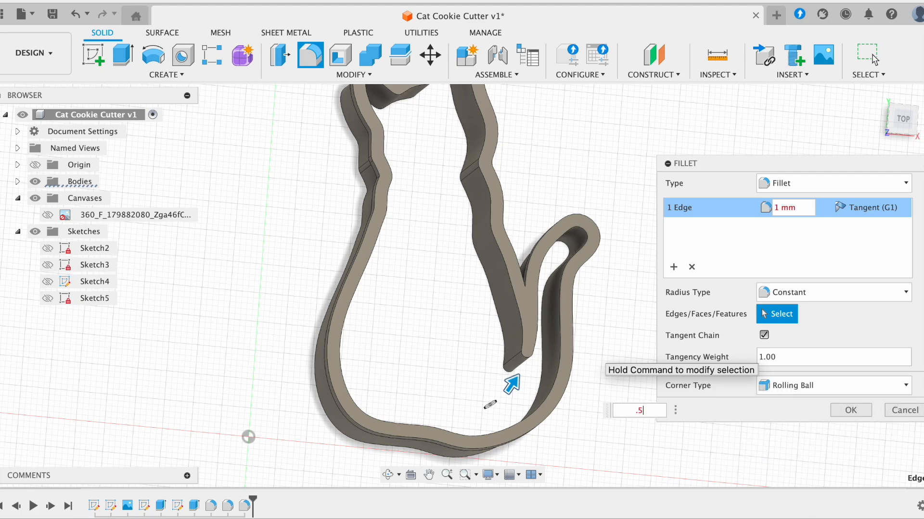
pyautogui.press('Return')
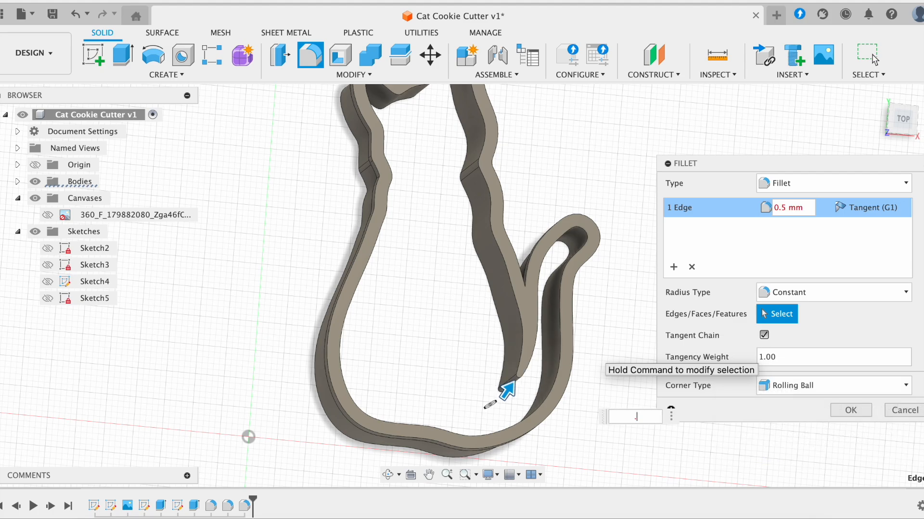
pyautogui.write('.4')
pyautogui.press('Return')
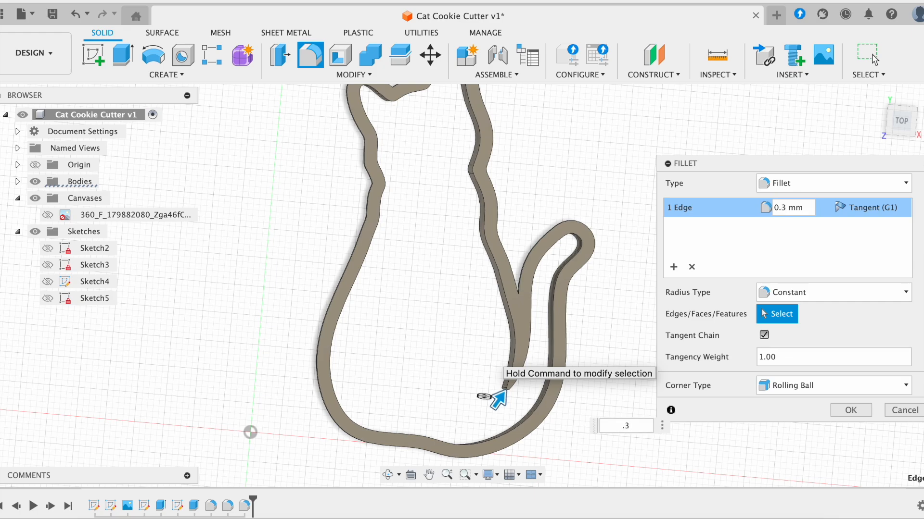
pyautogui.click(848, 410)
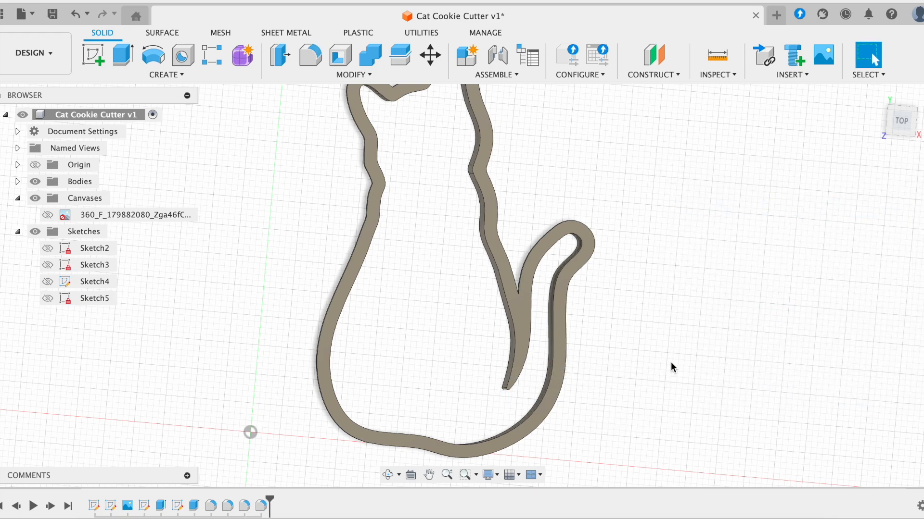
pyautogui.keyDown('shift'); pyautogui.scroll(-10, 671, 362); pyautogui.keyUp('shift')
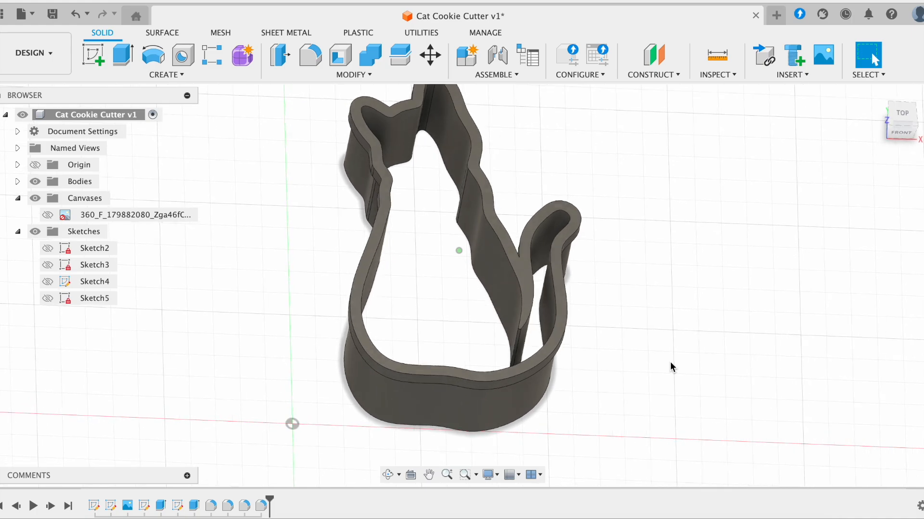
pyautogui.keyDown('shift'); pyautogui.scroll(-10, 671, 362); pyautogui.keyUp('shift')
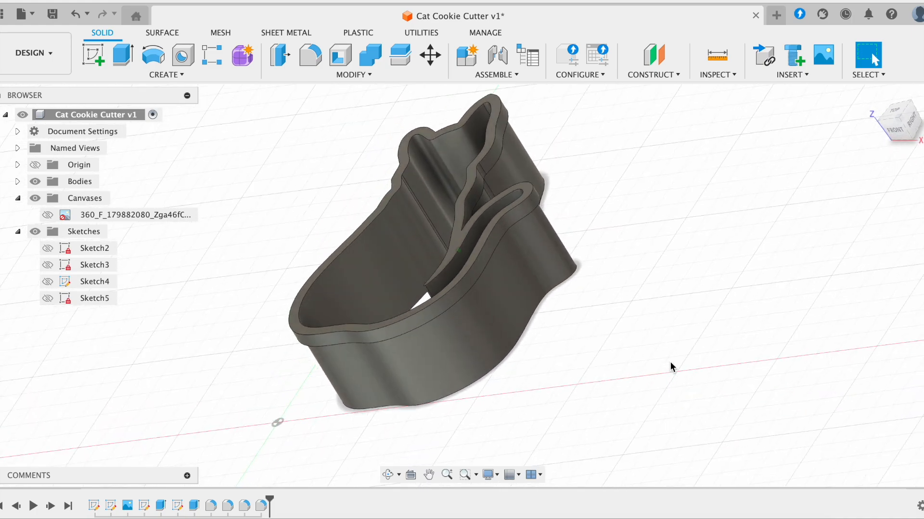
pyautogui.keyDown('shift'); pyautogui.scroll(10, 671, 362); pyautogui.keyUp('shift')
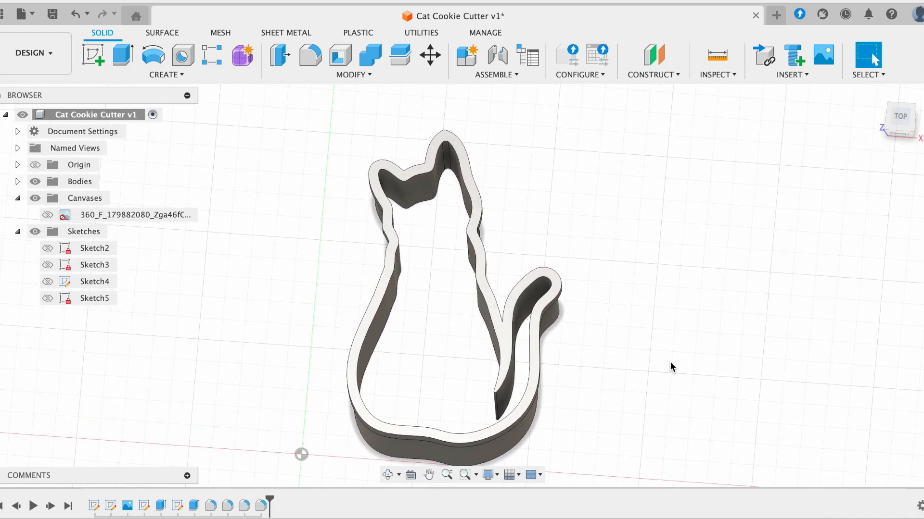